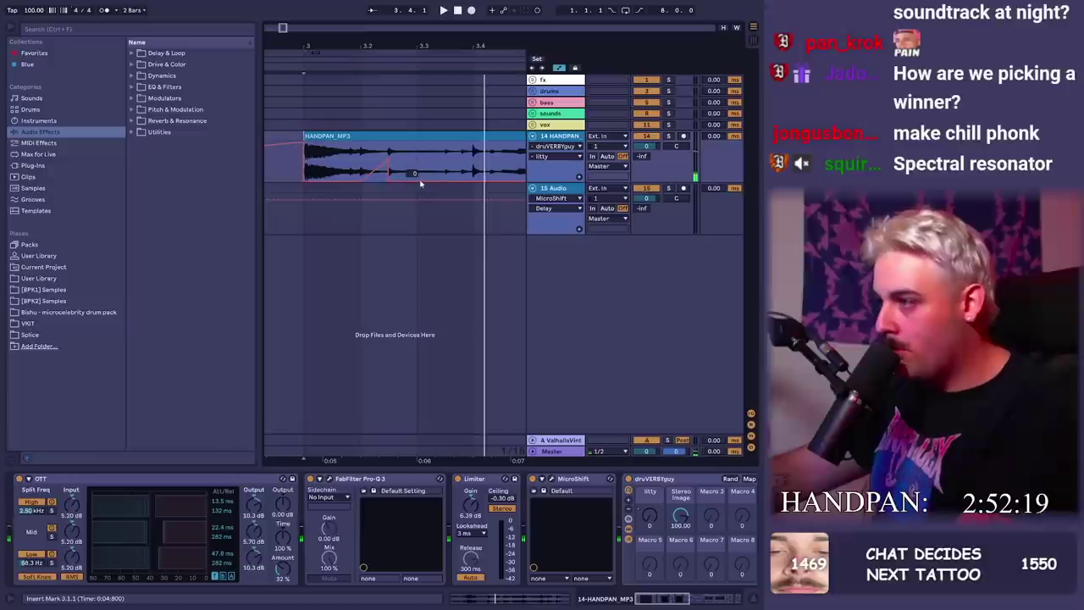
Play back the HANDPAN clip from bar 3 to check the reverb rack's automation ramps
{"action": "key", "text": "space"}
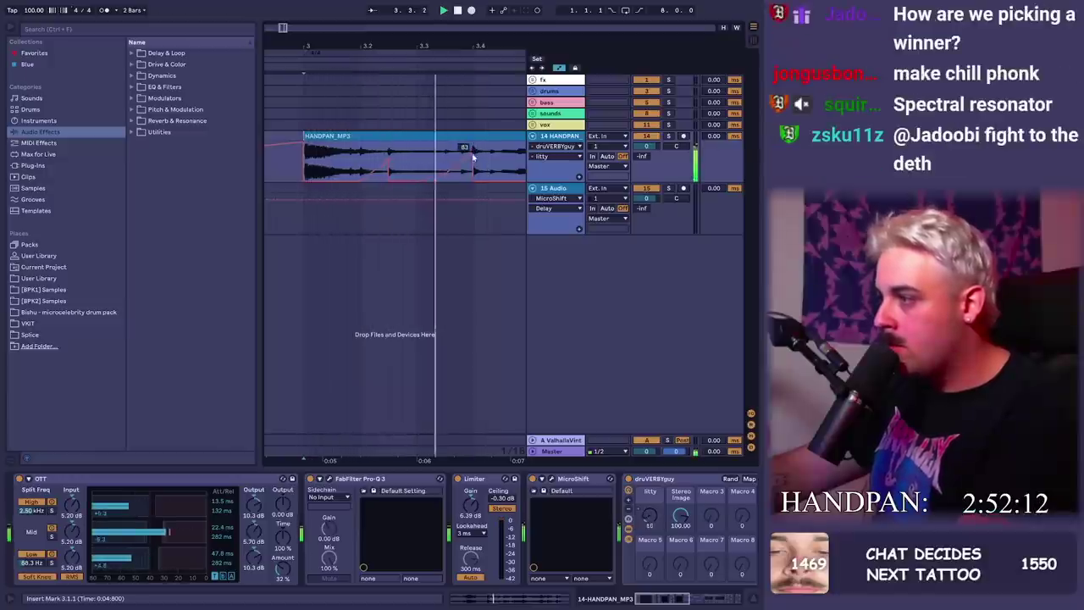
{"action": "key", "text": "minus"}
{"action": "left_click", "coordinate": [409, 153]}
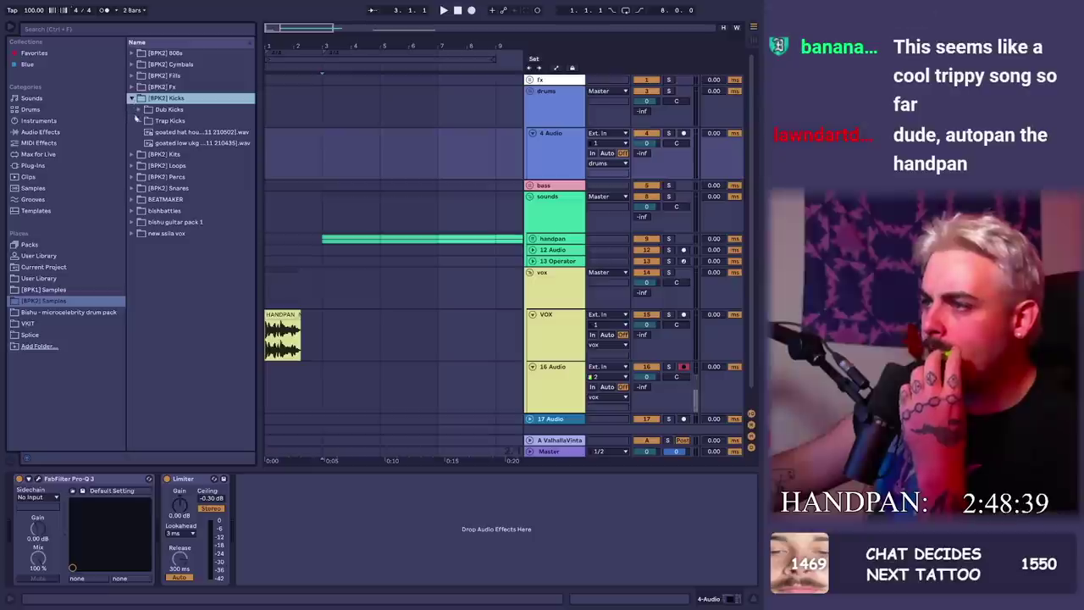
Browse the Trap Kicks samples and set the 6 Audio track's input to Resampling
{"action": "left_click", "coordinate": [147, 121]}
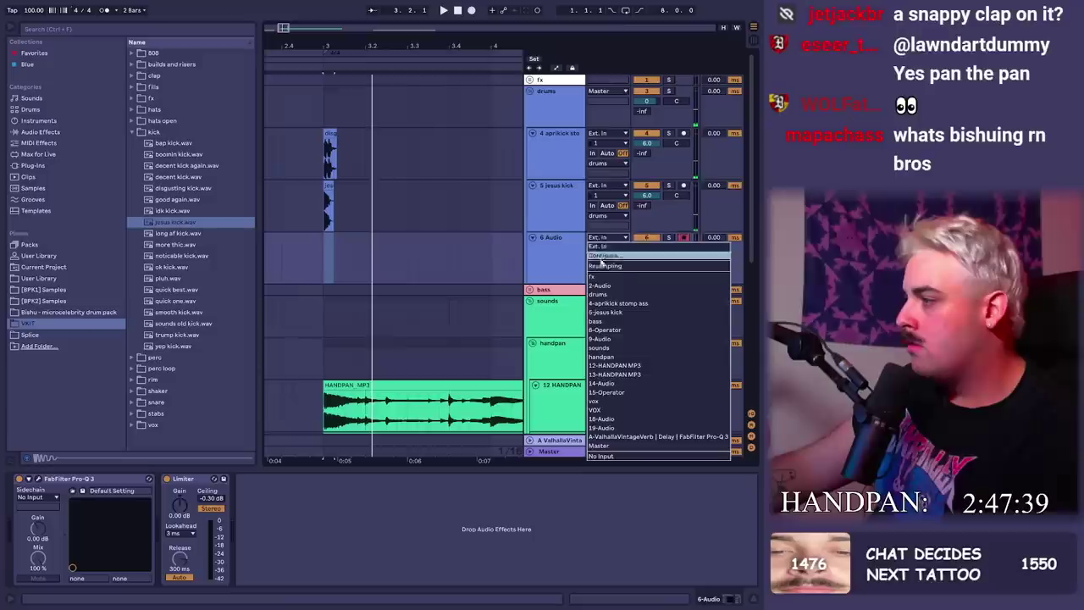
{"action": "left_click", "coordinate": [603, 265]}
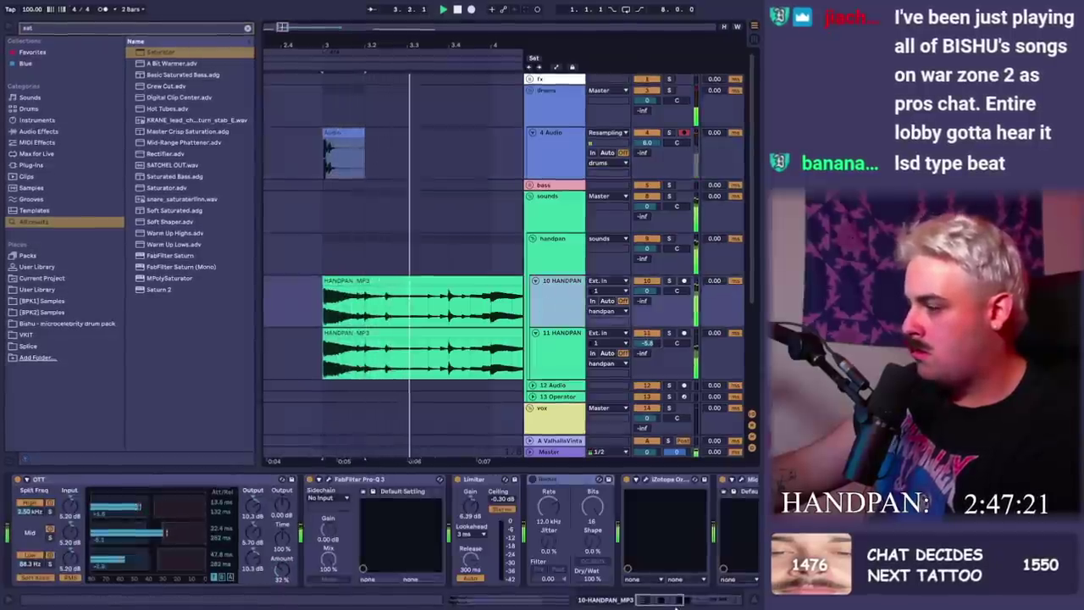
Search the browser for FabFilter plug-ins and pick FabFilter Pro-Q 3 for the 10 HANDPAN track's effect chain
{"action": "scroll", "coordinate": [381, 534], "scroll_direction": "left", "scroll_amount": 10}
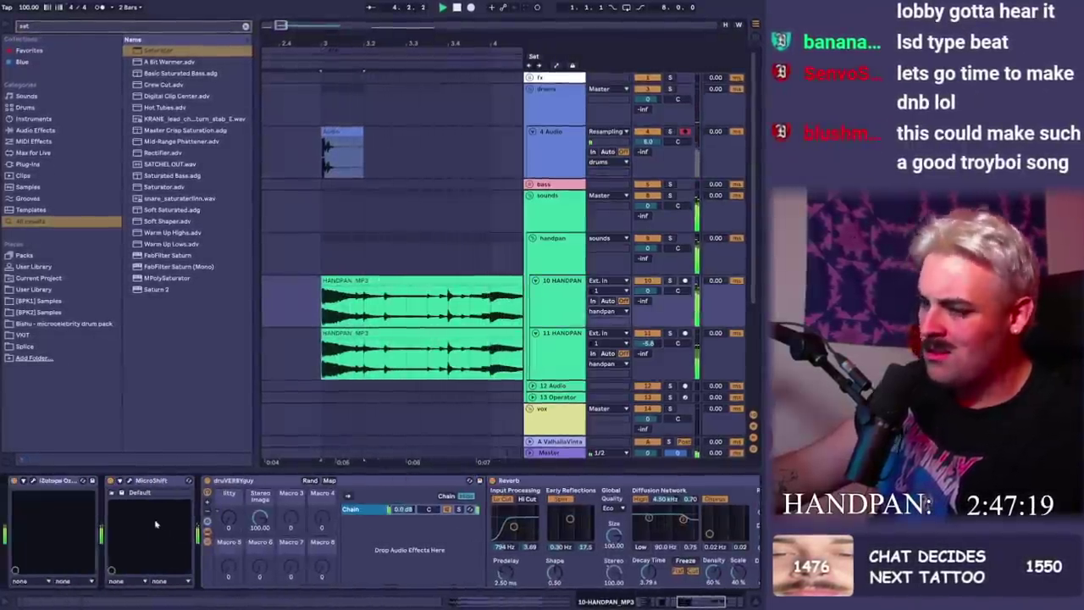
{"action": "key", "text": "ctrl+f"}
{"action": "type", "text": "fabfi"}
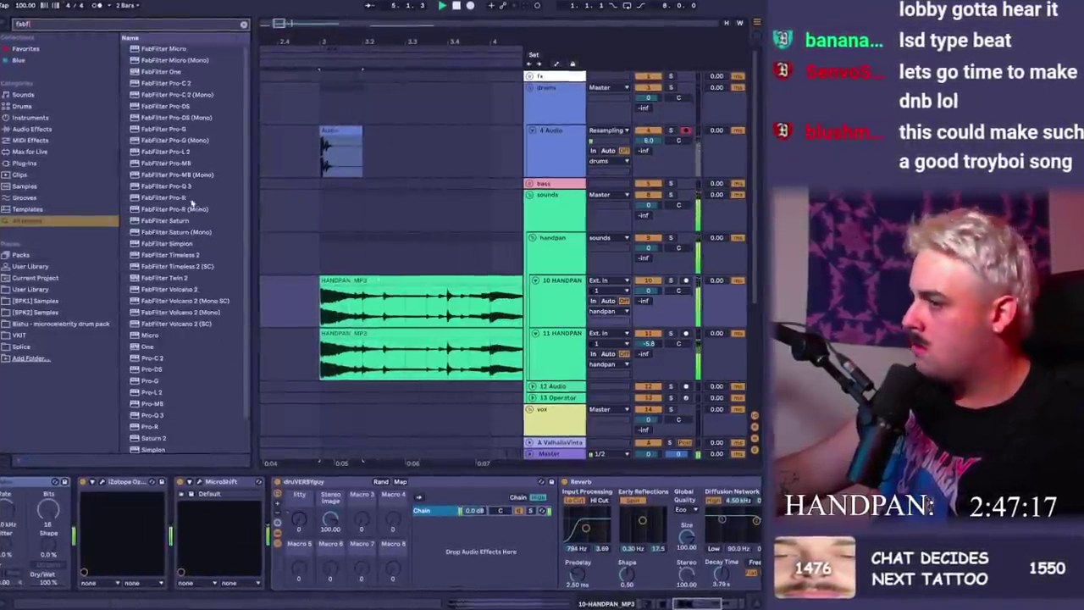
{"action": "left_click", "coordinate": [178, 187]}
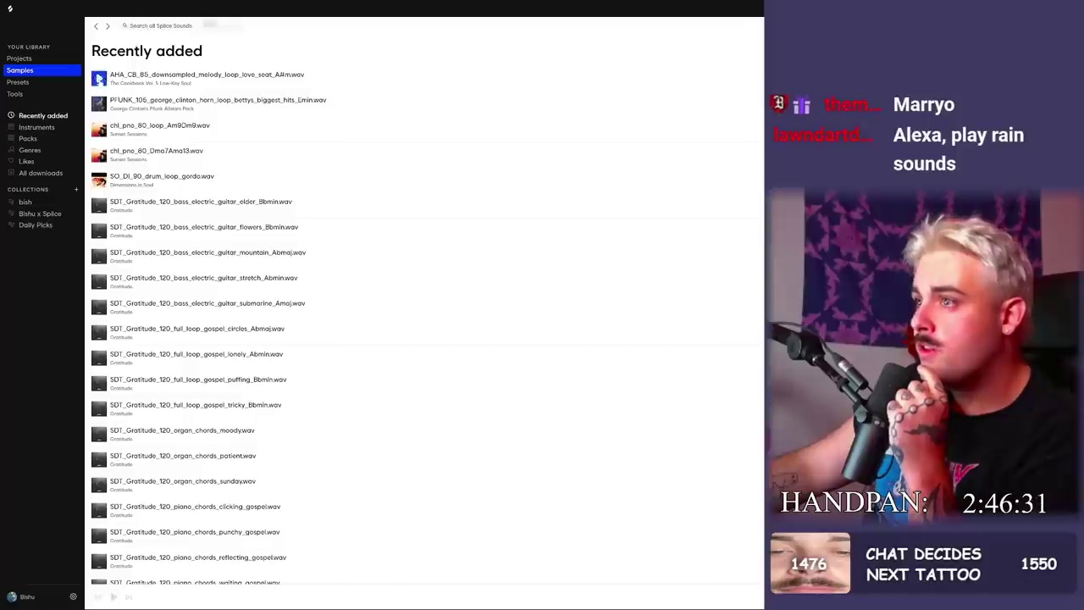
Search the Splice samples for lofi and bring VLF_100_hihat_loop_dreamland.wav into the Ableton Live drums group
{"action": "key", "text": "Return"}
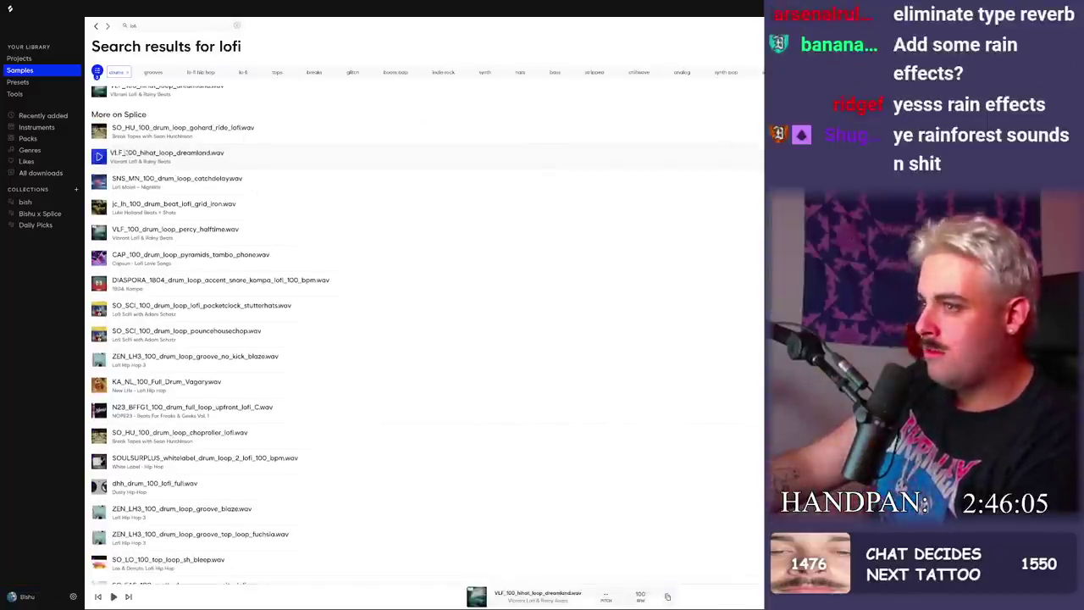
{"action": "key", "text": "alt+Tab"}
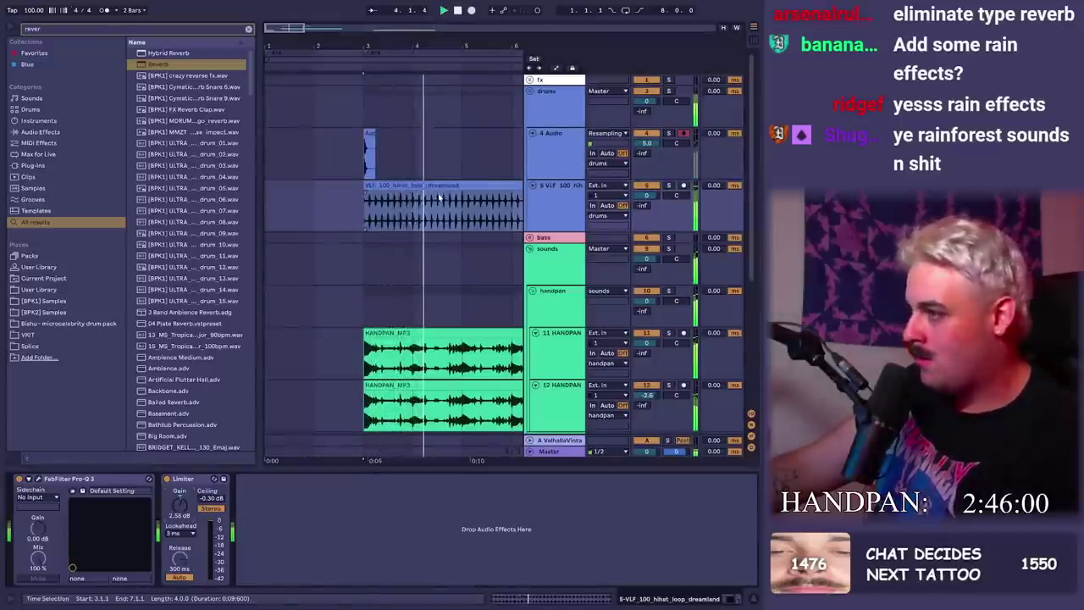
Duplicate the four-bar kick section and the dreamland hi-hat loop from bar 3 to bar 7
{"action": "left_click_drag", "start_coordinate": [301, 31], "coordinate": [375, 31]}
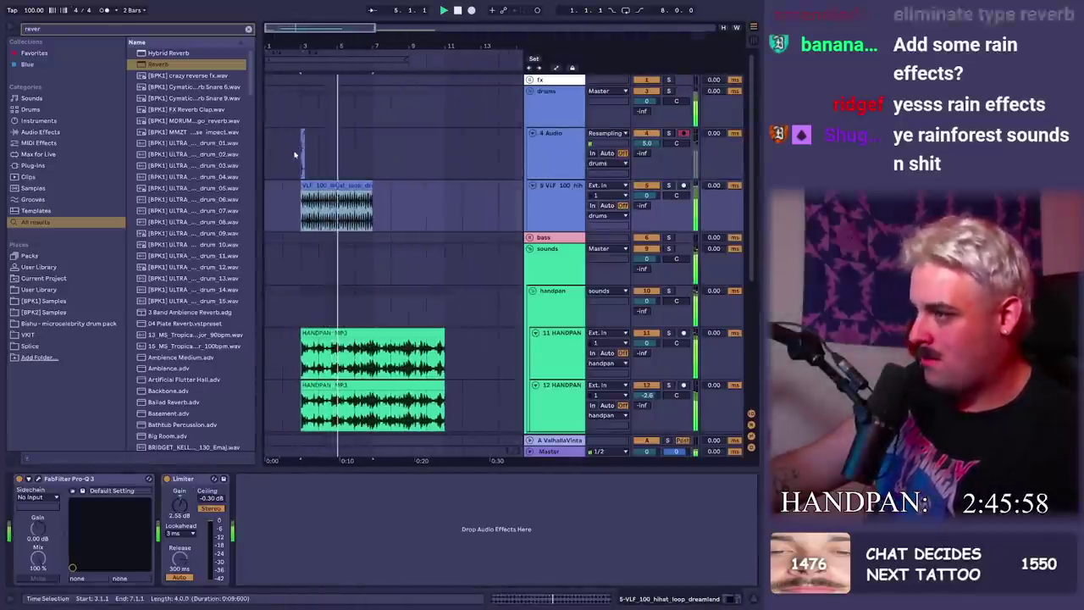
{"action": "left_click_drag", "start_coordinate": [296, 153], "coordinate": [320, 148]}
{"action": "left_click_drag", "start_coordinate": [335, 48], "coordinate": [393, 42]}
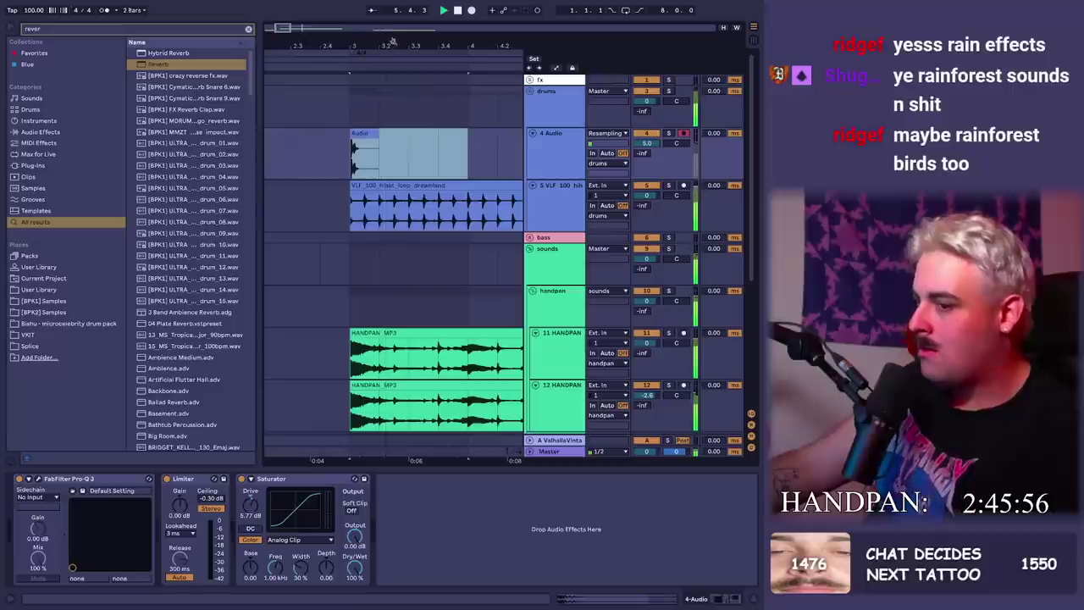
{"action": "left_click_drag", "start_coordinate": [458, 43], "coordinate": [442, 133]}
{"action": "left_click", "coordinate": [486, 154], "text": "shift"}
{"action": "key", "text": "ctrl+d"}
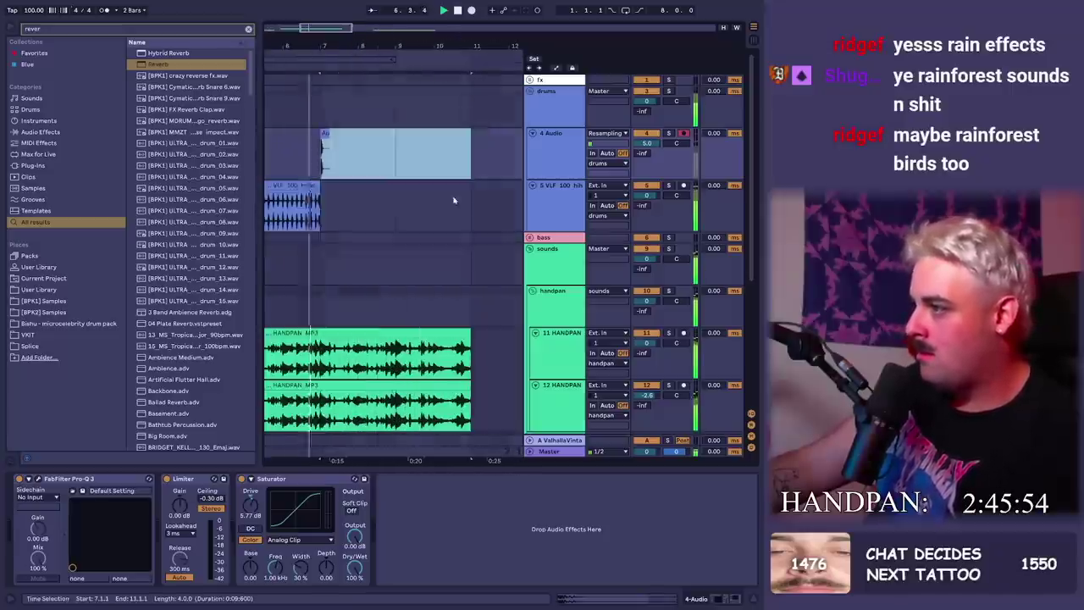
{"action": "left_click", "coordinate": [302, 186]}
{"action": "key", "text": "ctrl+d"}
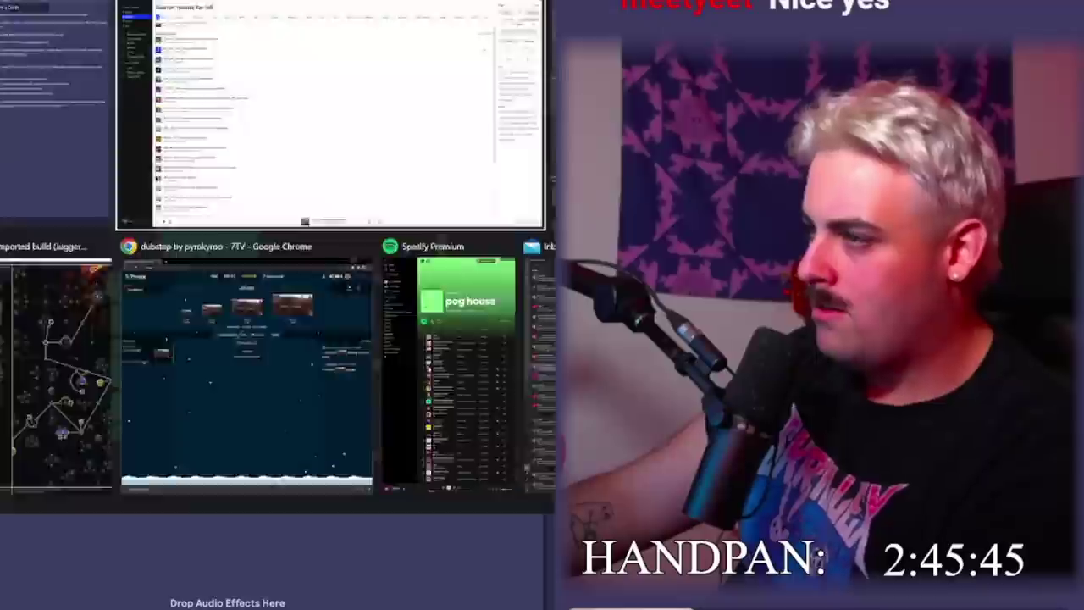
Bring jc_lh_100_drum_beat_lofi_grid_iron.wav from Splice onto its own drums track at bar 3 and play it with the beat
{"action": "left_click", "coordinate": [269, 150]}
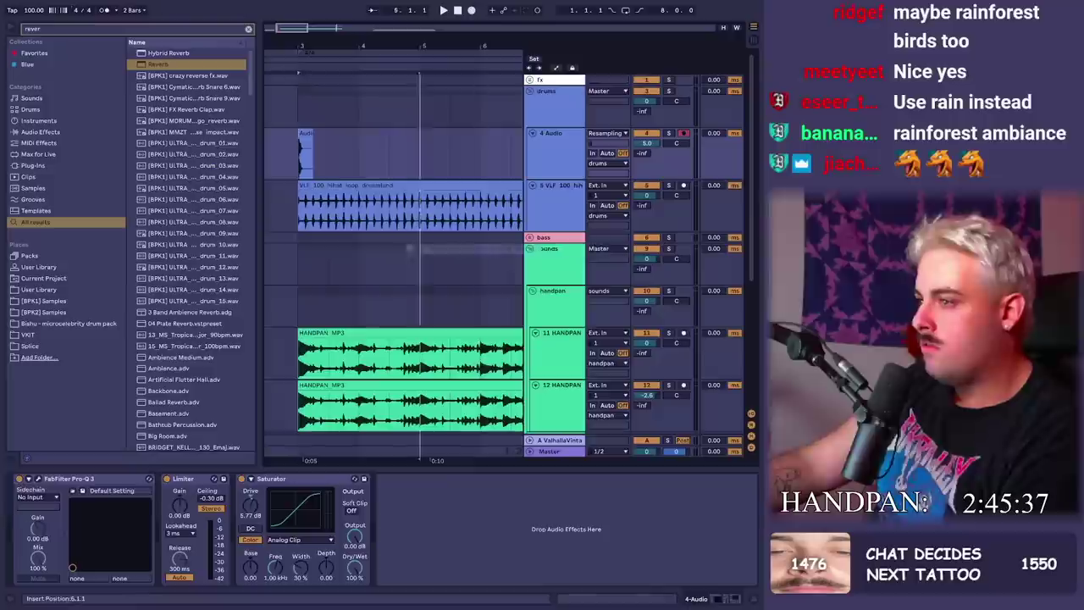
{"action": "left_click_drag", "start_coordinate": [410, 248], "coordinate": [304, 188]}
{"action": "key", "text": "space"}
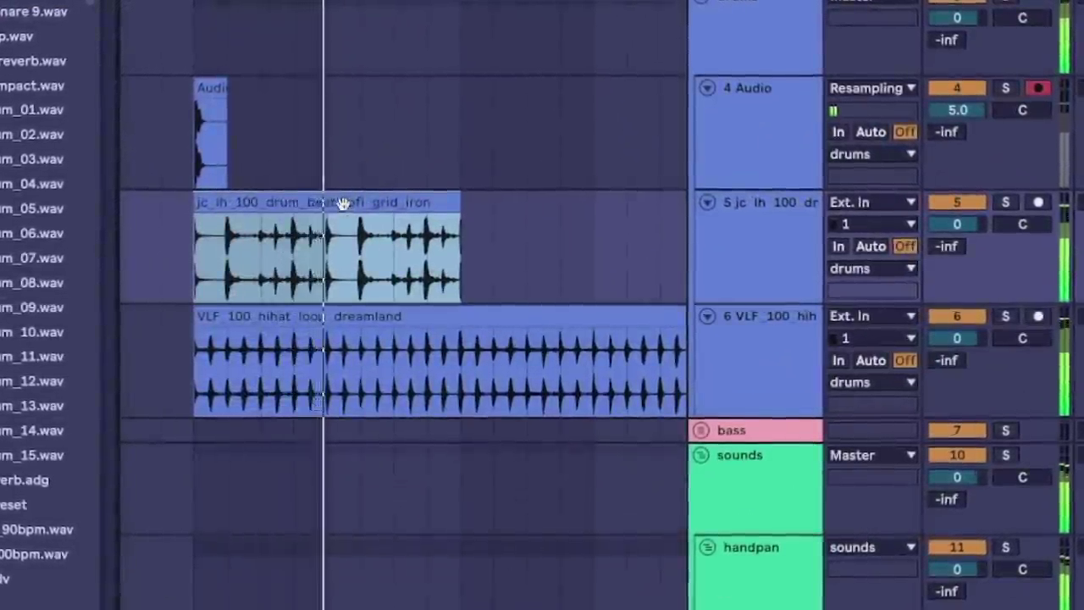
Set the lofi drum beat track's volume to 3.4 dB and duplicate its clip to bar 5
{"action": "left_click_drag", "start_coordinate": [957, 223], "coordinate": [958, 203]}
{"action": "left_click", "coordinate": [719, 241]}
{"action": "left_click", "coordinate": [373, 202]}
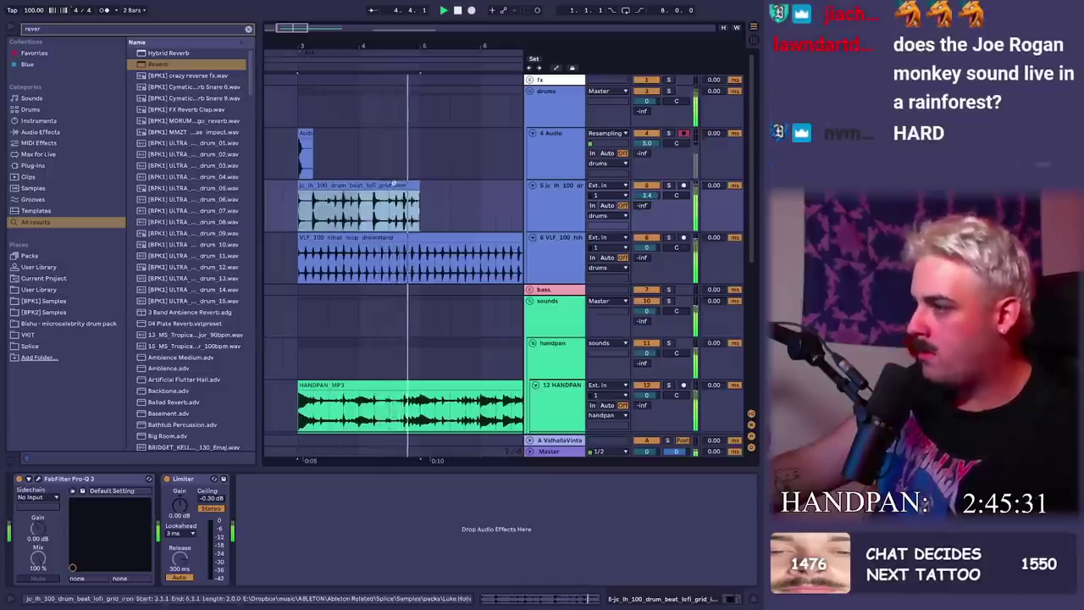
{"action": "key", "text": "ctrl+d"}
{"action": "key", "text": "ctrl+d"}
{"action": "left_click_drag", "start_coordinate": [405, 55], "coordinate": [416, 55]}
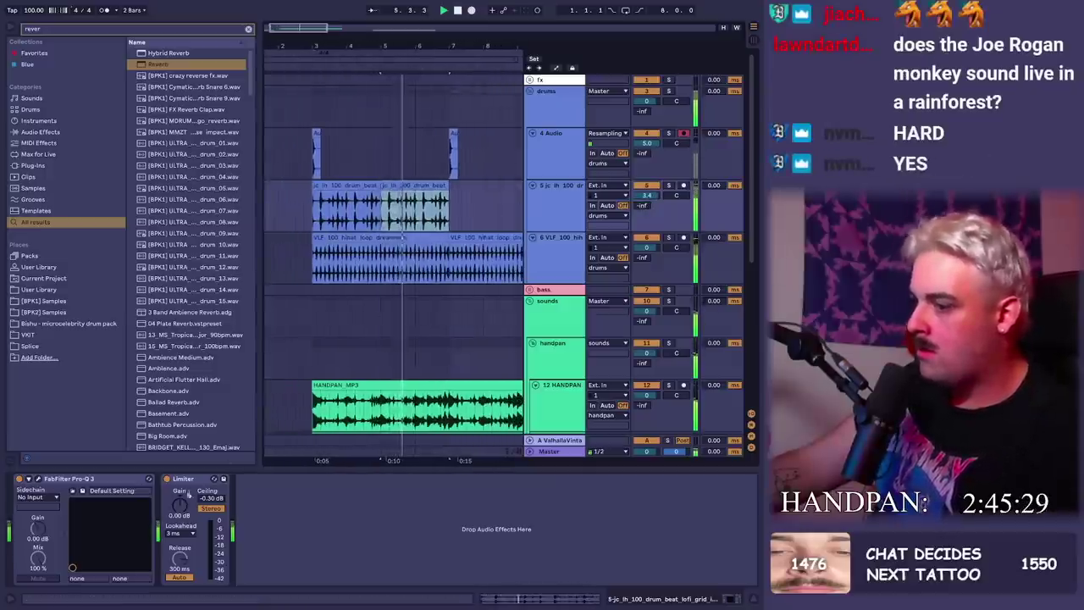
Set the lofi drum beat's Limiter gain to 3.06 dB and duplicate both of its clips to bar 7
{"action": "left_click_drag", "start_coordinate": [179, 505], "coordinate": [179, 491]}
{"action": "left_click", "coordinate": [353, 186], "text": "shift"}
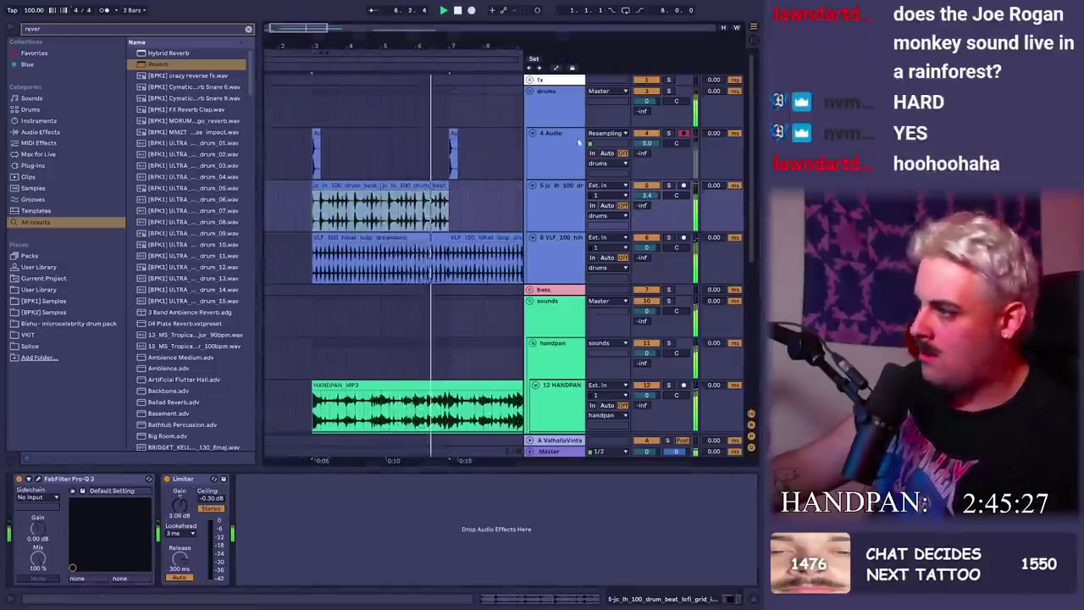
{"action": "key", "text": "ctrl+d"}
{"action": "key", "text": "minus"}
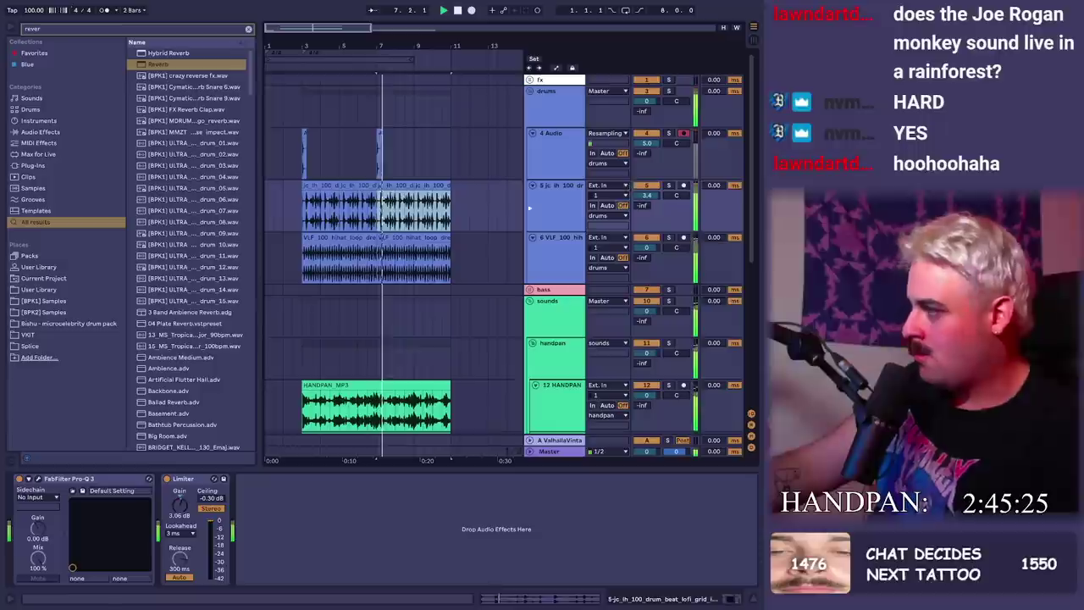
{"action": "left_click", "coordinate": [302, 152]}
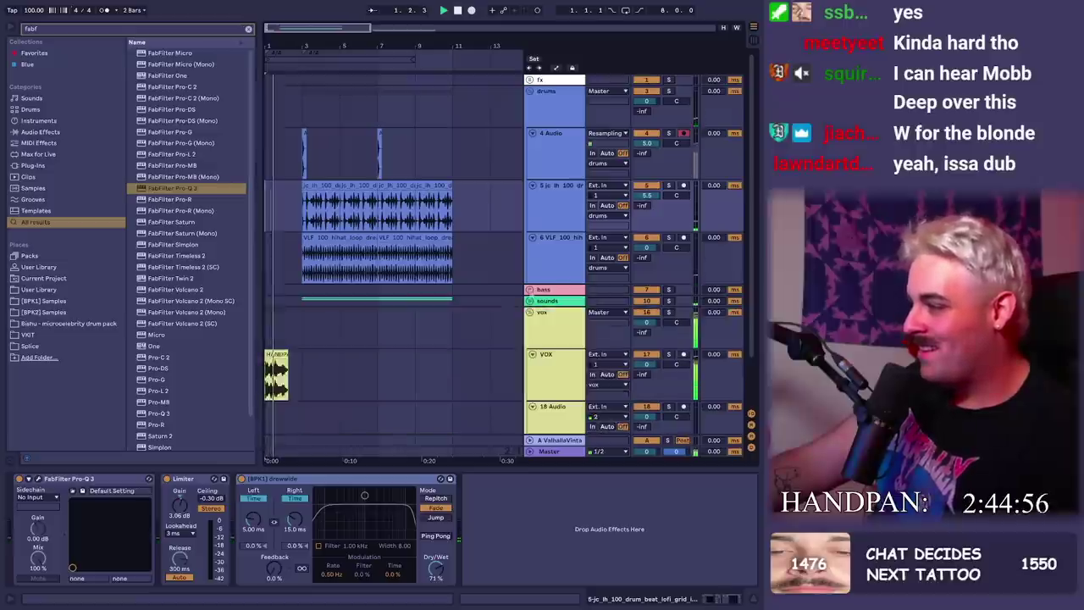
Select the HANDPAN clip on the VOX track, expand the sounds group and collapse its handpan subgroup
{"action": "scroll", "coordinate": [332, 297], "scroll_direction": "down", "scroll_amount": 2}
{"action": "left_click", "coordinate": [284, 298]}
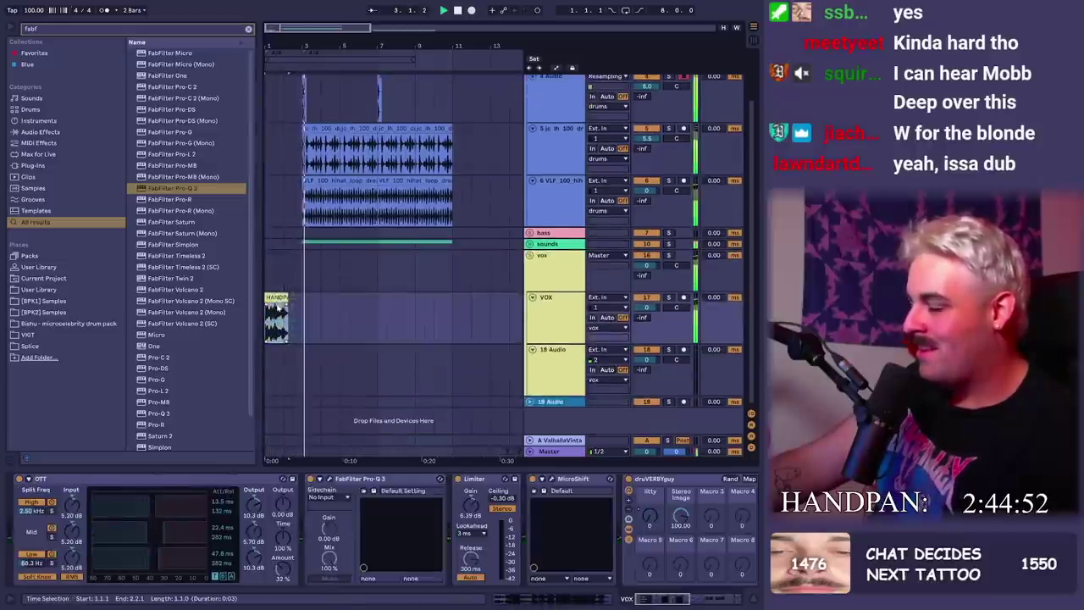
{"action": "left_click", "coordinate": [530, 244]}
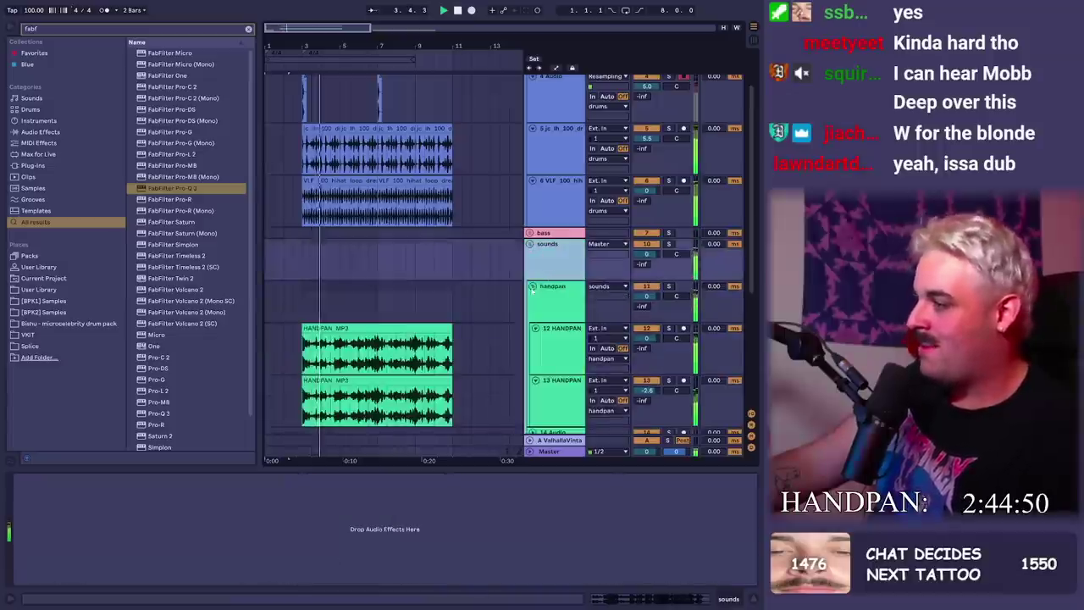
{"action": "left_click", "coordinate": [532, 287]}
{"action": "left_click", "coordinate": [542, 286]}
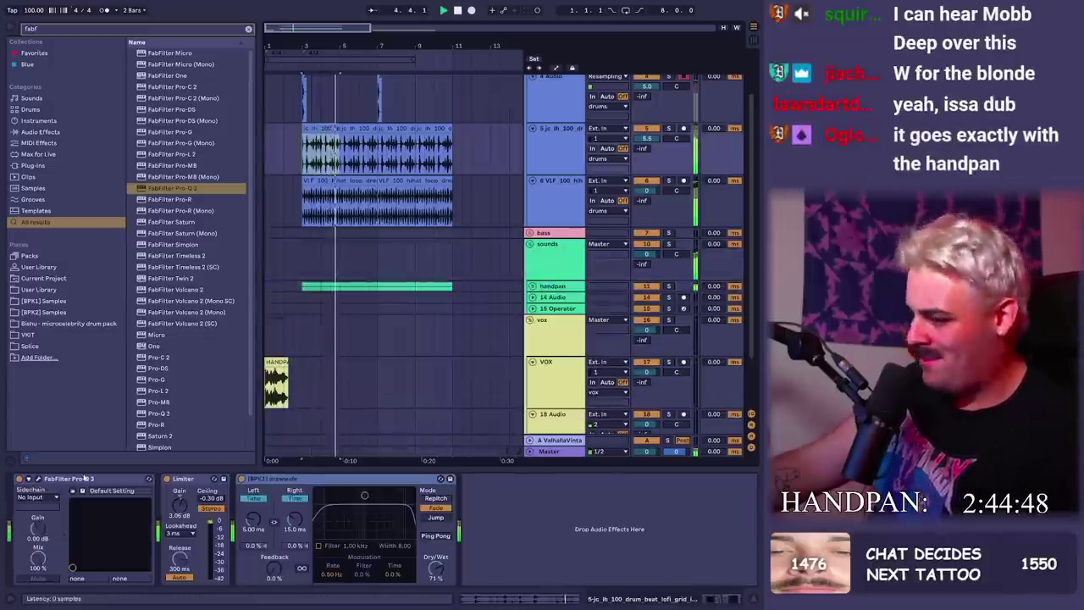
Open FabFilter Pro-Q 3 on the lofi drum beat track and shape its EQ curve with two band adjustments
{"action": "left_click", "coordinate": [35, 479]}
{"action": "left_click_drag", "start_coordinate": [133, 248], "coordinate": [246, 242]}
{"action": "left_click_drag", "start_coordinate": [491, 240], "coordinate": [489, 211]}
{"action": "scroll", "coordinate": [489, 210], "scroll_direction": "up", "scroll_amount": 2}
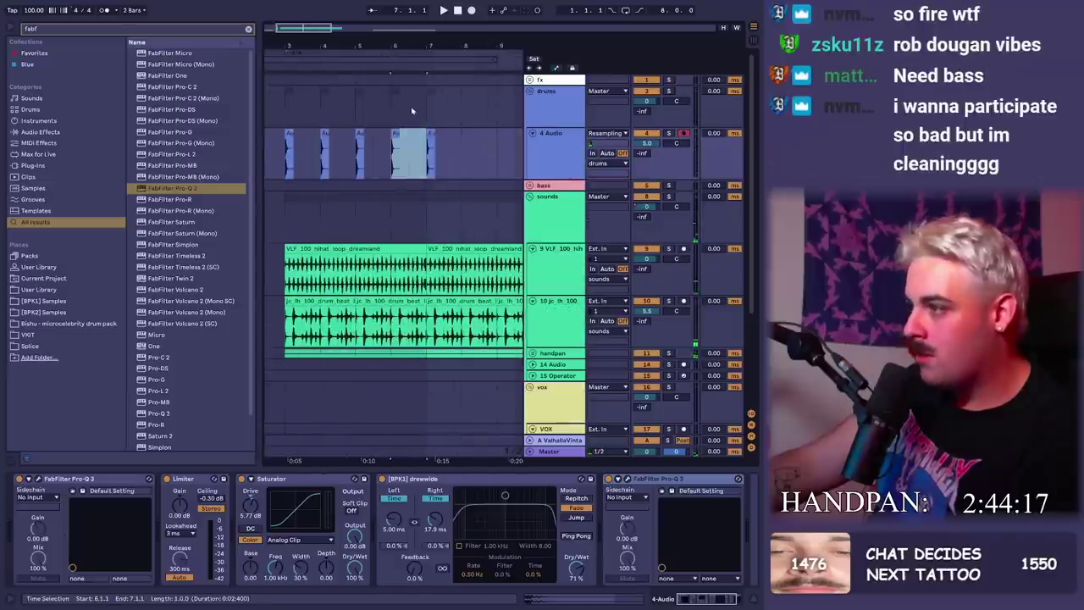
Repeat the one-bar kick section on the 4 Audio track and the matching track volume dips on the sounds group
{"action": "key", "text": "ctrl+d"}
{"action": "key", "text": "ctrl+d"}
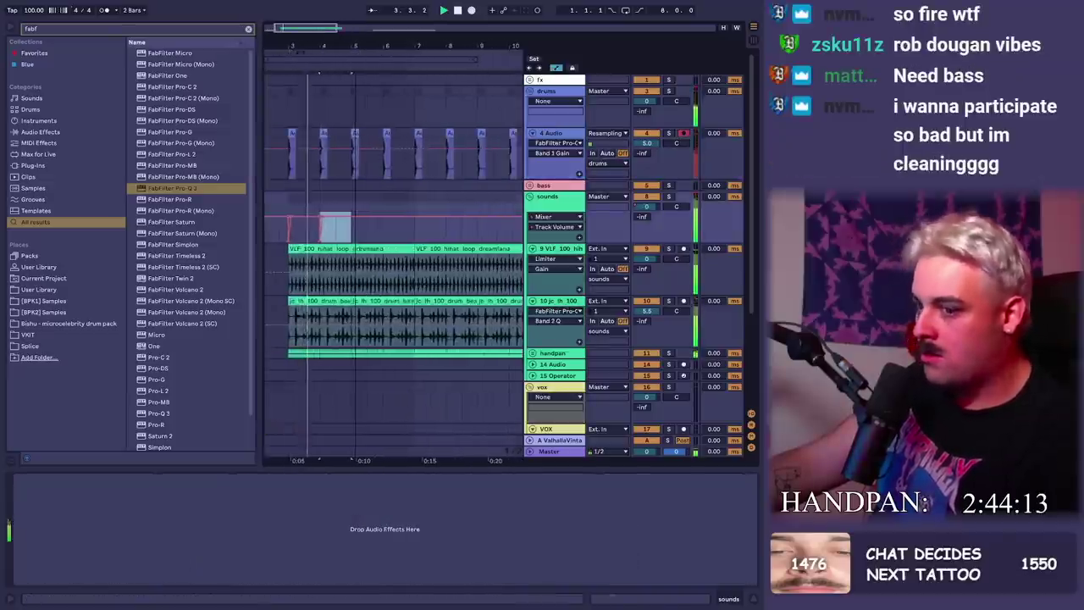
{"action": "key", "text": "ctrl+d"}
{"action": "key", "text": "ctrl+d"}
{"action": "key", "text": "ctrl+d"}
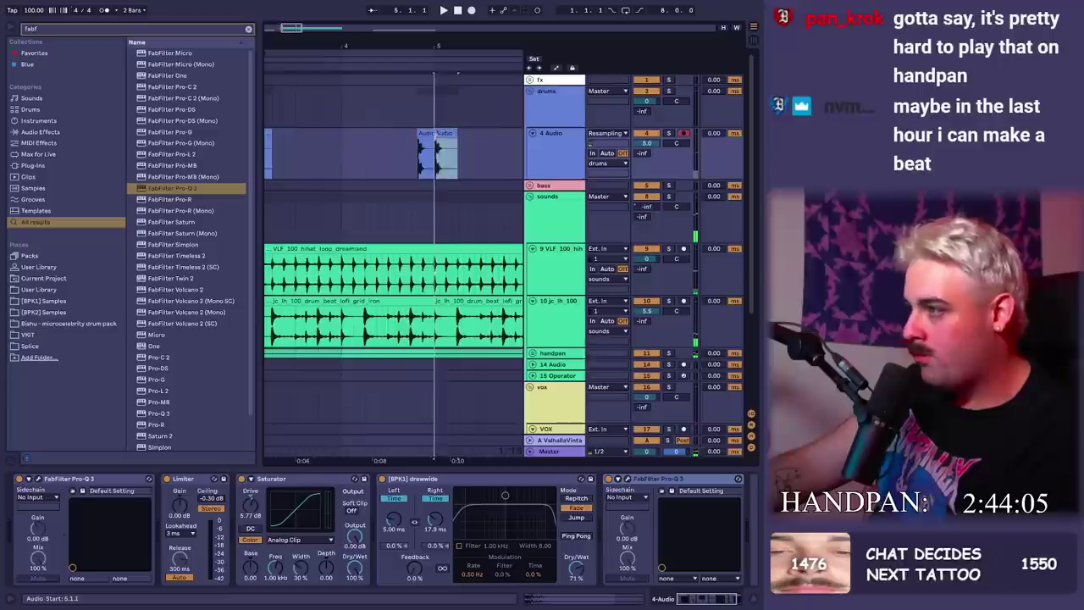
Play back the doubled kick and volume dips leading into bar 5, and select the kick clip at 4.4.2
{"action": "left_click", "coordinate": [401, 233]}
{"action": "key", "text": "space"}
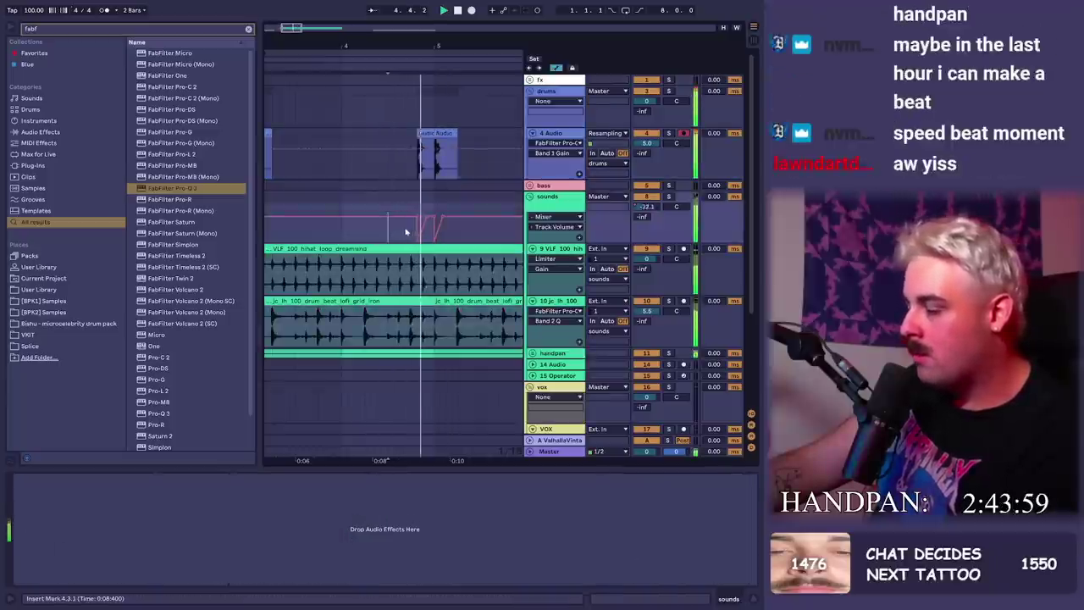
{"action": "left_click_drag", "start_coordinate": [438, 50], "coordinate": [434, 40]}
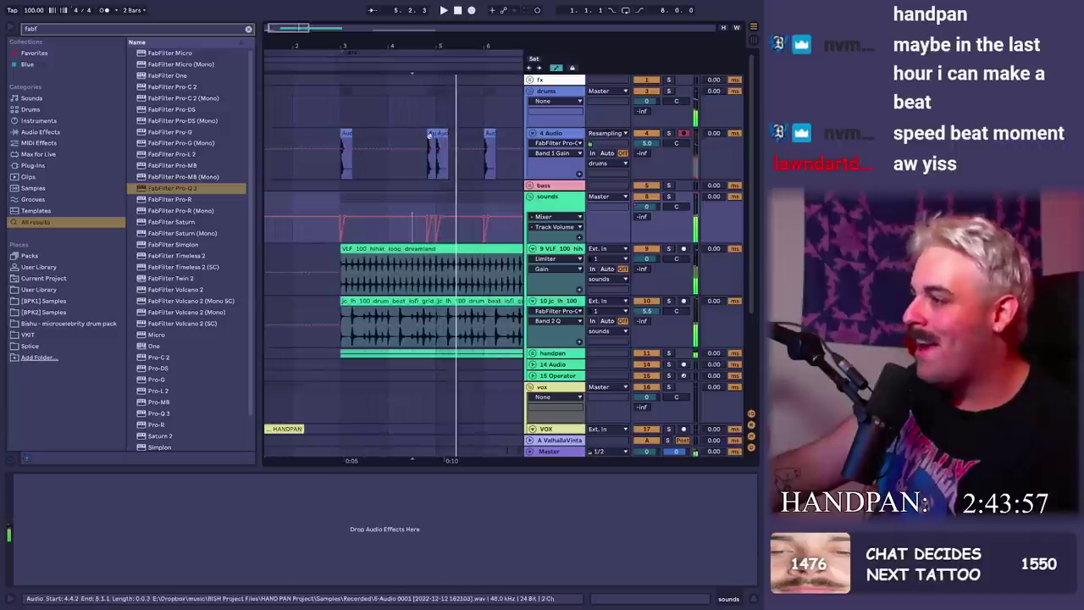
{"action": "key", "text": "space"}
{"action": "left_click", "coordinate": [431, 131]}
{"action": "key", "text": "z"}
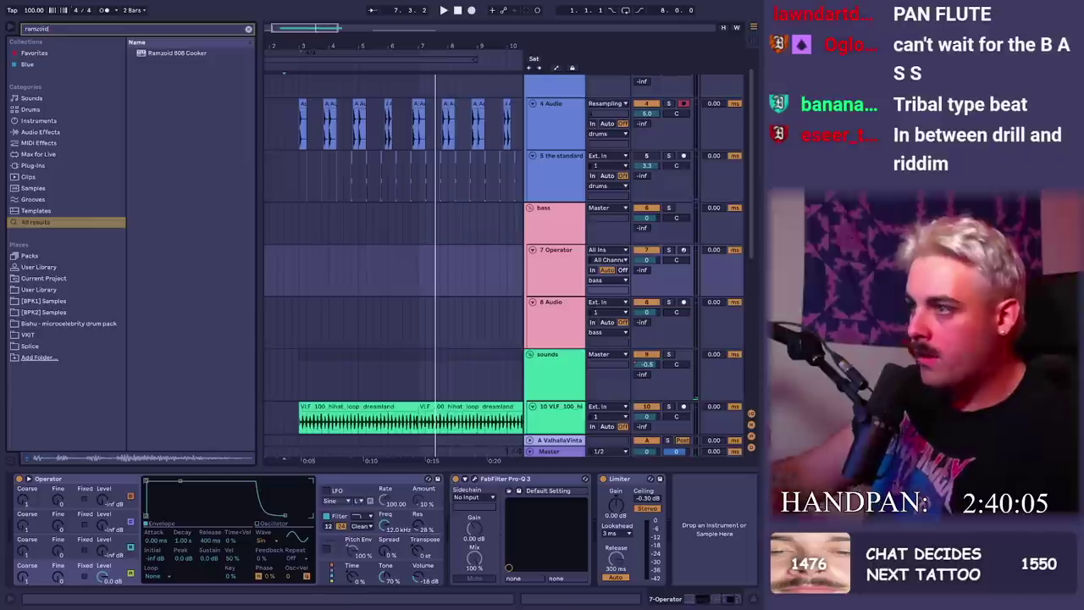
Load Ramzoid 808 Cooker on the 7 Operator bass track and work on its clip's opening D3 note
{"action": "left_click", "coordinate": [157, 54]}
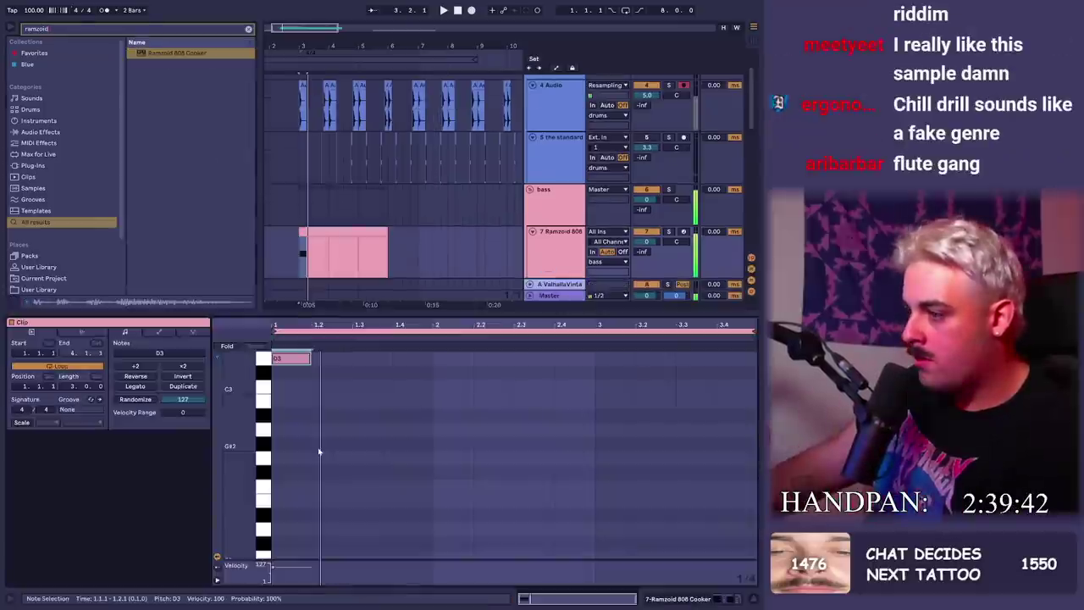
{"action": "left_click", "coordinate": [370, 358]}
{"action": "scroll", "coordinate": [364, 381], "scroll_direction": "down", "scroll_amount": 4}
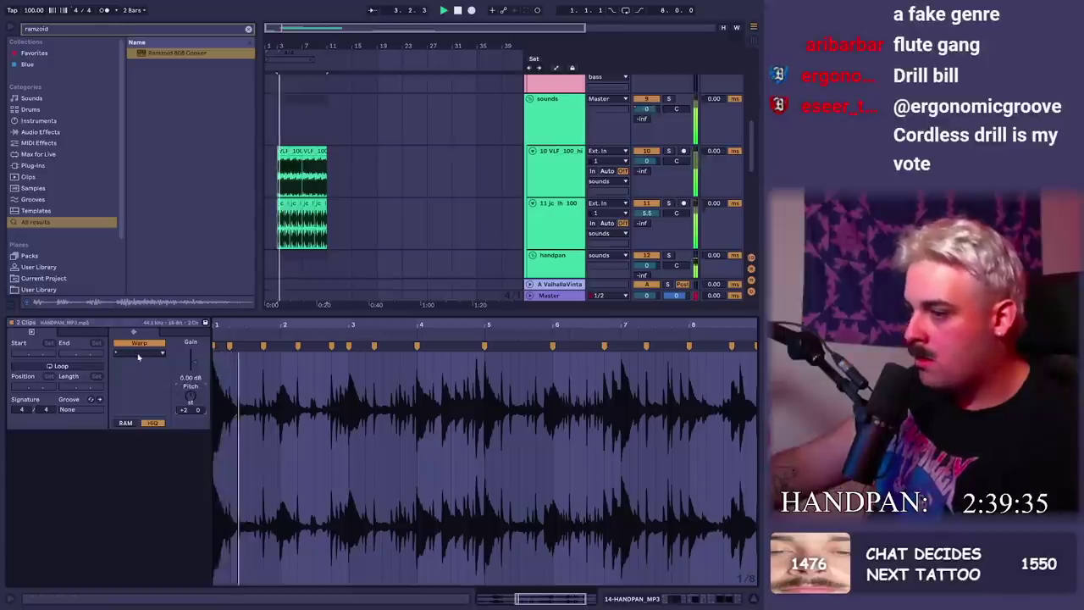
Set the warp mode of both HANDPAN clips to Complex and inspect the hi-hat and handpan clip settings
{"action": "left_click", "coordinate": [139, 355]}
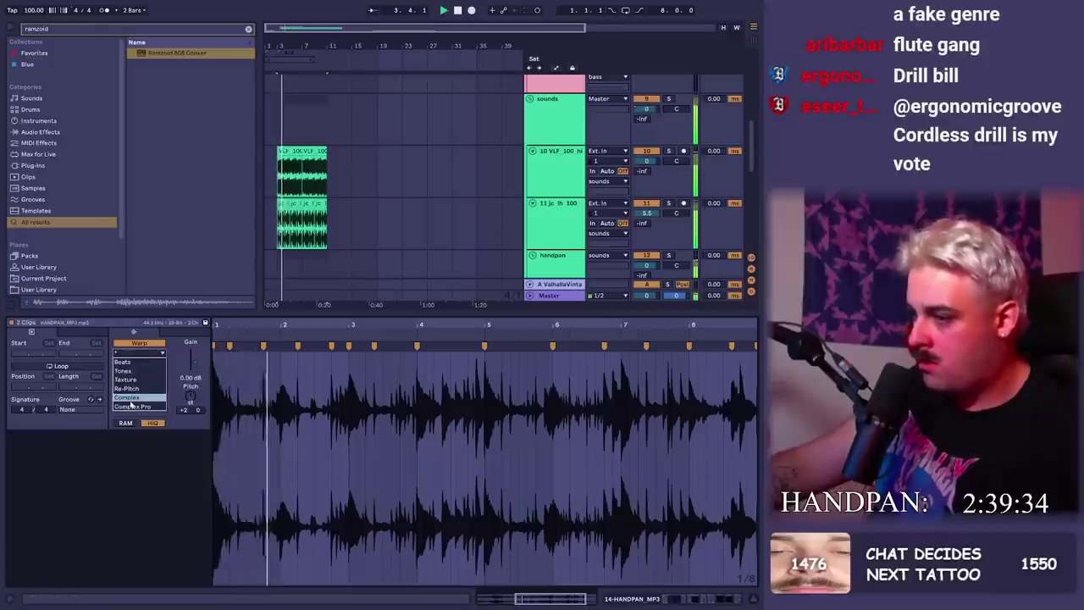
{"action": "left_click", "coordinate": [131, 405]}
{"action": "left_click", "coordinate": [321, 149]}
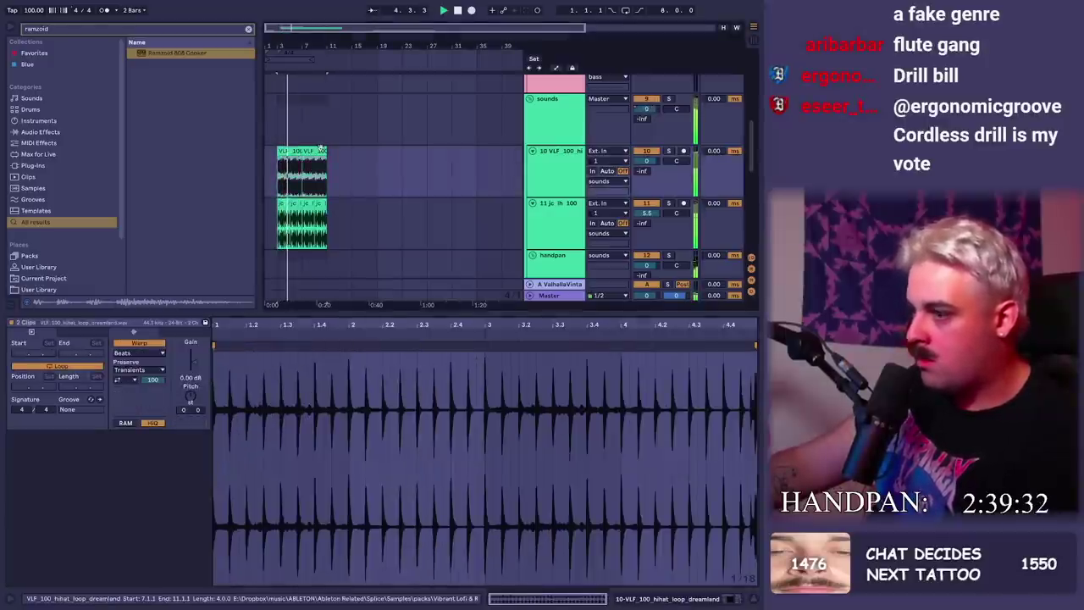
{"action": "scroll", "coordinate": [312, 195], "scroll_direction": "down", "scroll_amount": 3}
{"action": "left_click", "coordinate": [301, 178]}
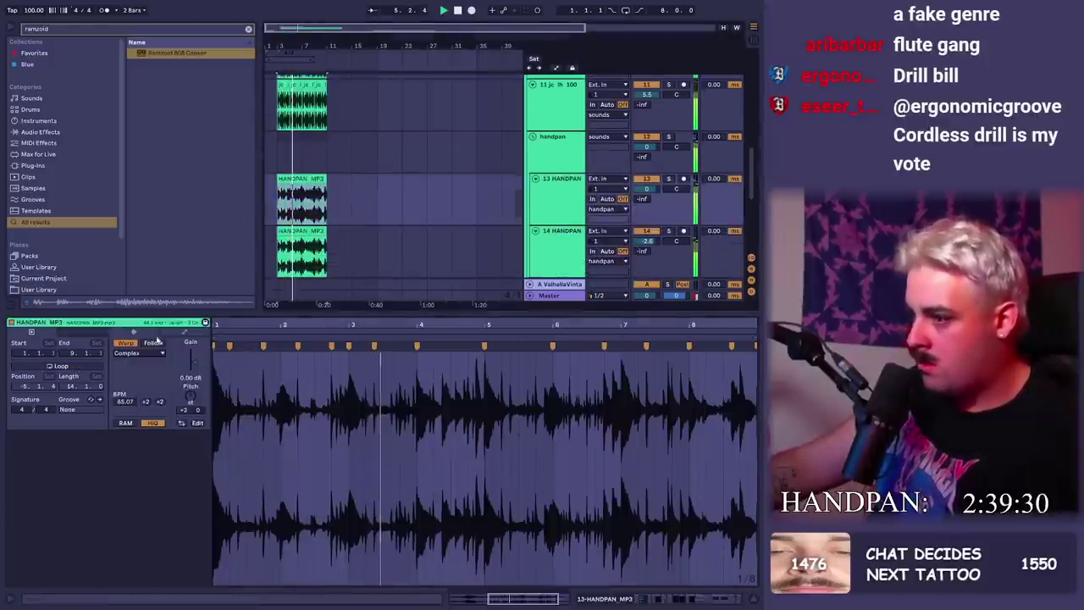
{"action": "key", "text": "shift+Tab"}
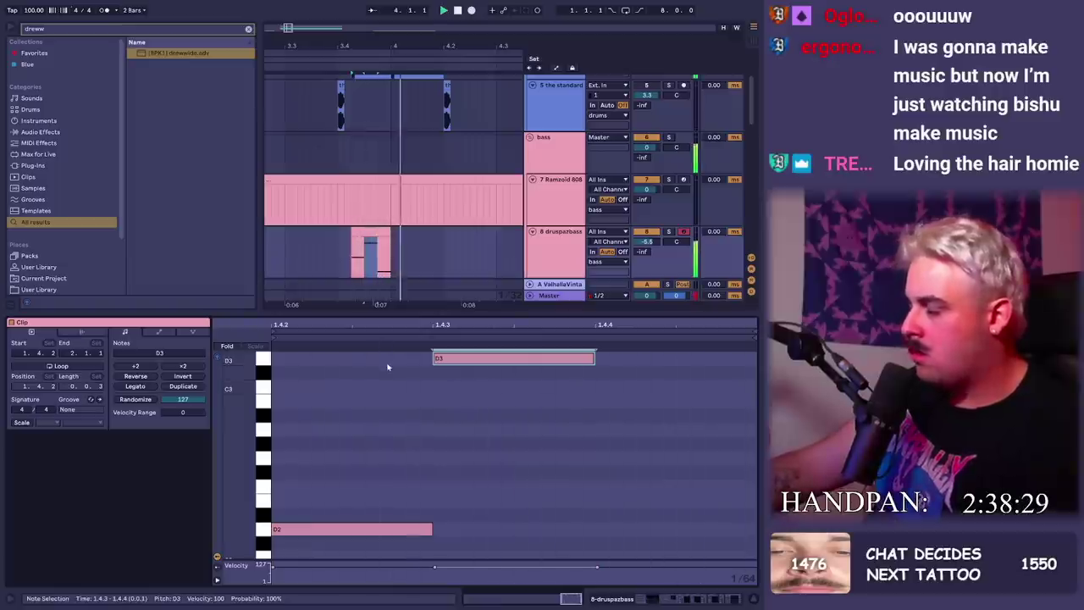
Play back the druspazbass clip leading into bar 4, select it and open its notes
{"action": "left_click", "coordinate": [341, 254]}
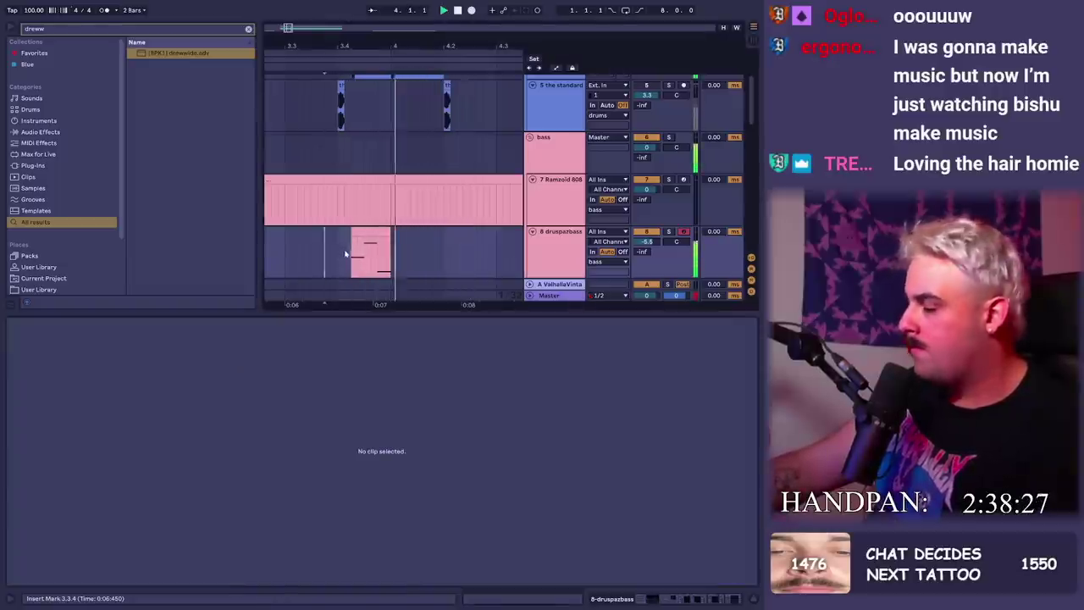
{"action": "left_click", "coordinate": [375, 242]}
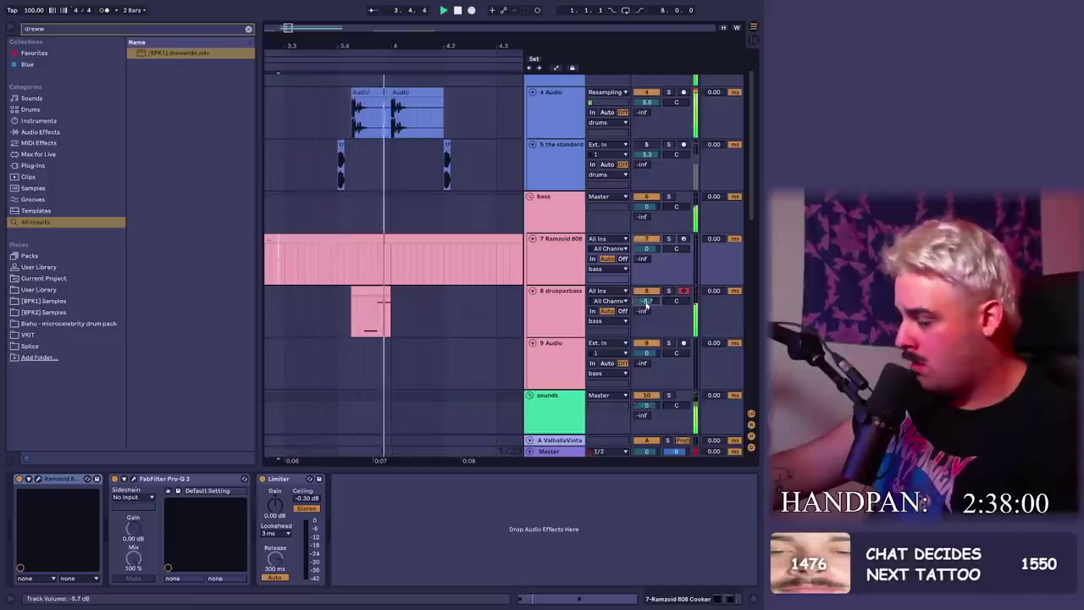
{"action": "left_click_drag", "start_coordinate": [443, 51], "coordinate": [442, 34]}
{"action": "key", "text": "space"}
{"action": "left_click", "coordinate": [404, 288]}
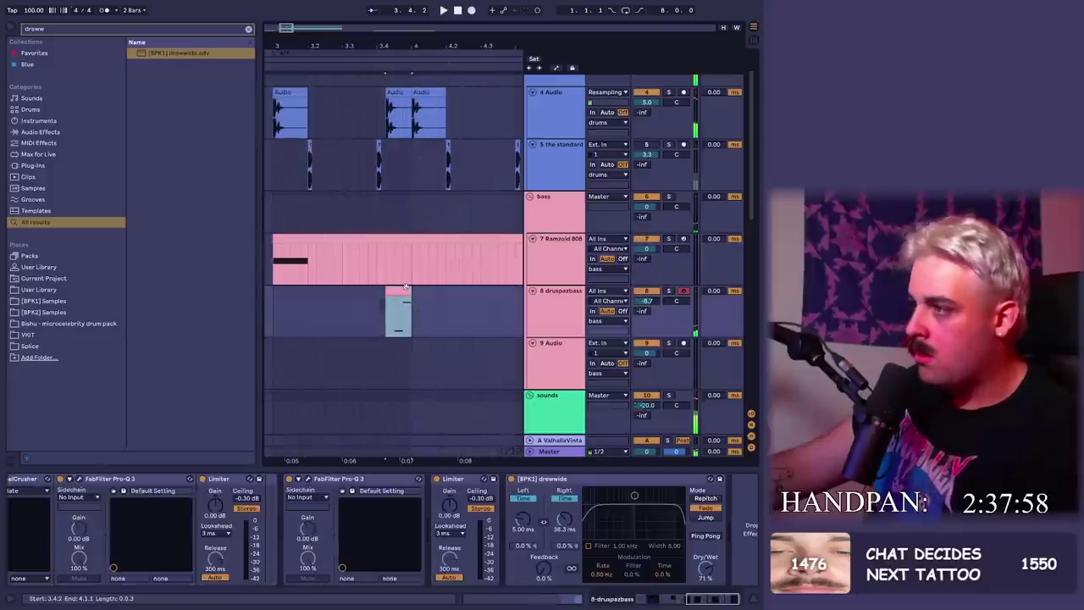
{"action": "double_click", "coordinate": [411, 319]}
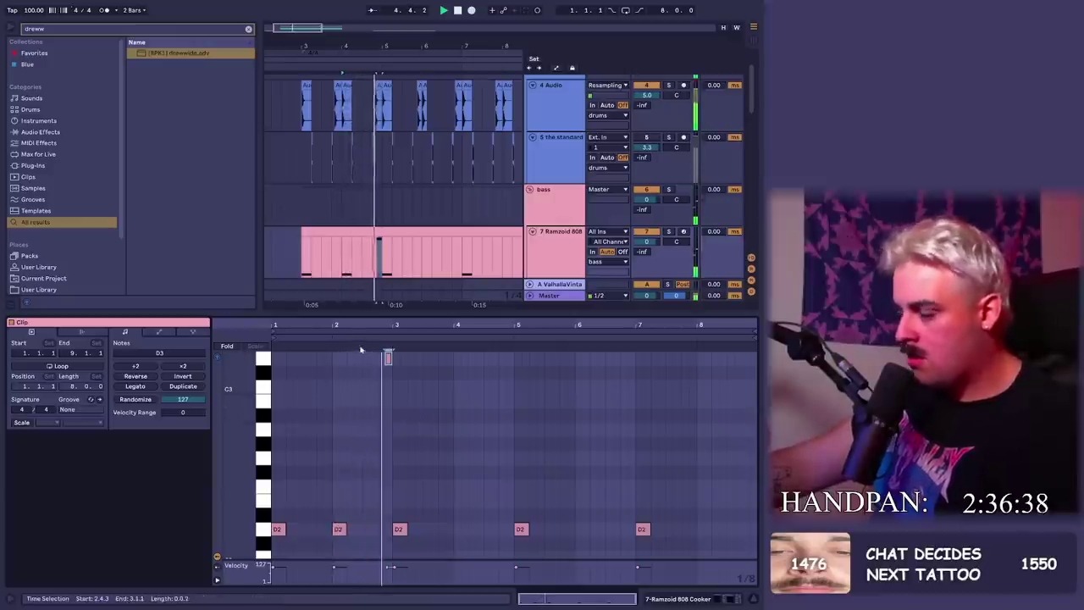
Play back the Ramzoid 808 clip's D3 note leading into bar 5 and select the clip's first two bars
{"action": "key", "text": "space"}
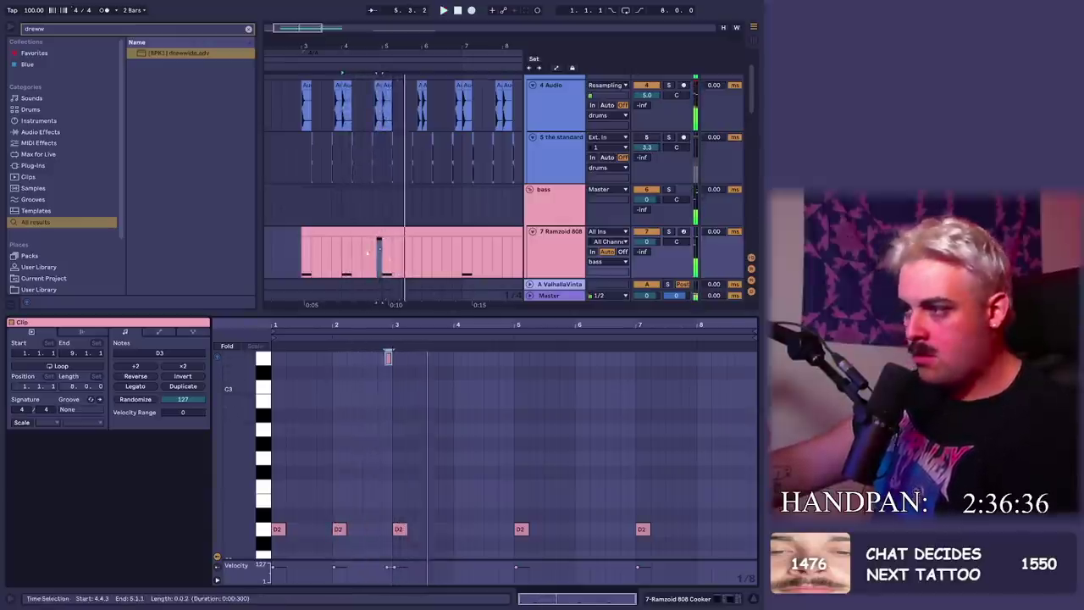
{"action": "left_click", "coordinate": [372, 258]}
{"action": "key", "text": "space"}
{"action": "left_click_drag", "start_coordinate": [391, 326], "coordinate": [426, 387]}
{"action": "key", "text": "space"}
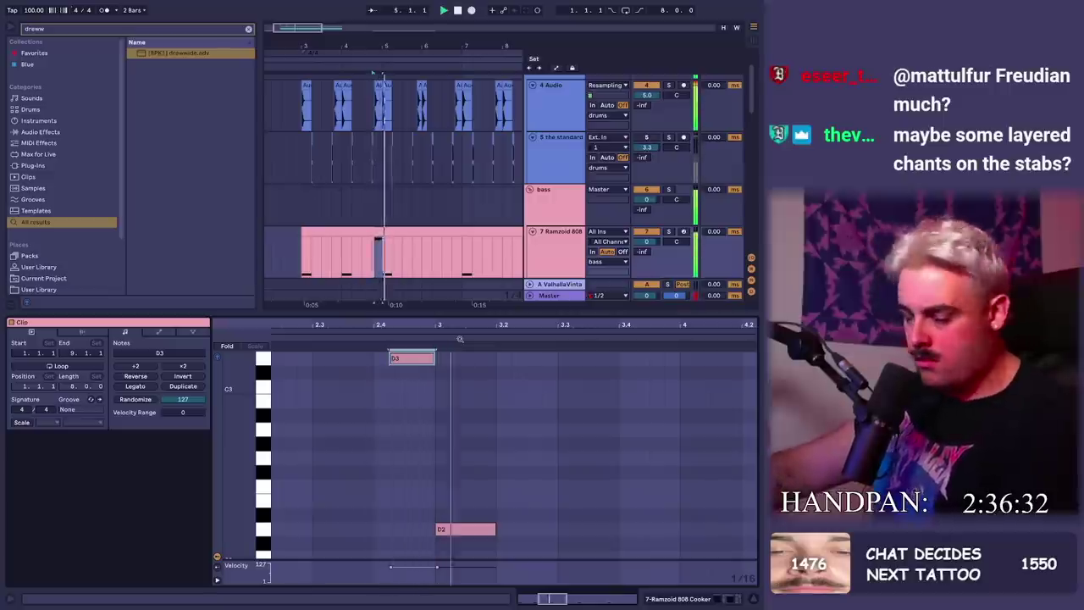
{"action": "key", "text": "shift+Tab"}
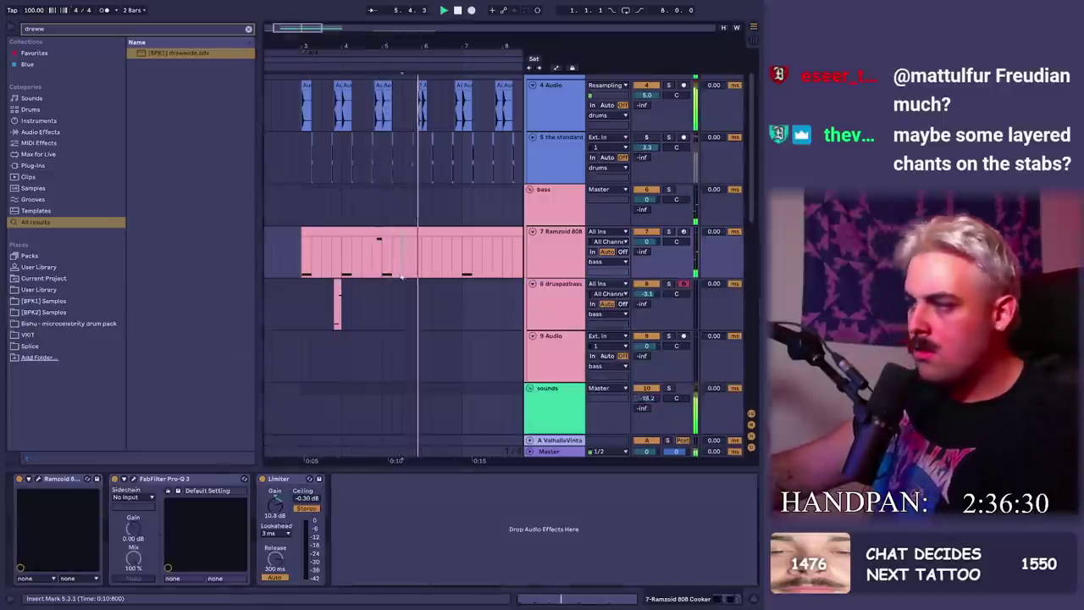
{"action": "left_click_drag", "start_coordinate": [383, 254], "coordinate": [302, 254]}
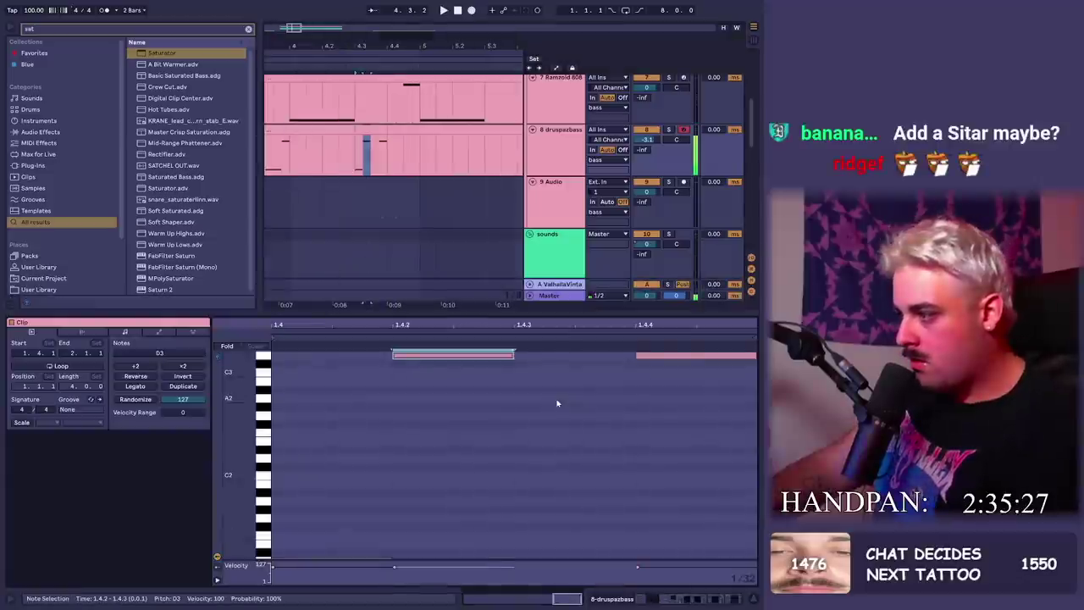
Drop the druspazbass note at 1.4.3 an octave to D2, play it back and show the clip's MIDI Ctrl envelopes
{"action": "key", "text": "shift+Down"}
{"action": "key", "text": "space"}
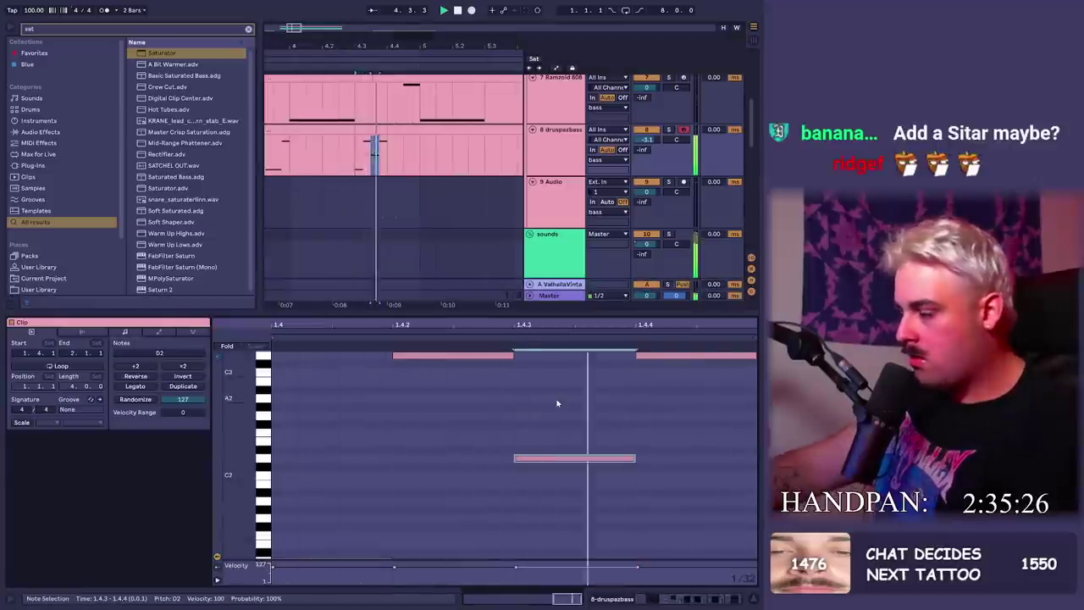
{"action": "left_click", "coordinate": [170, 330]}
{"action": "left_click", "coordinate": [154, 354]}
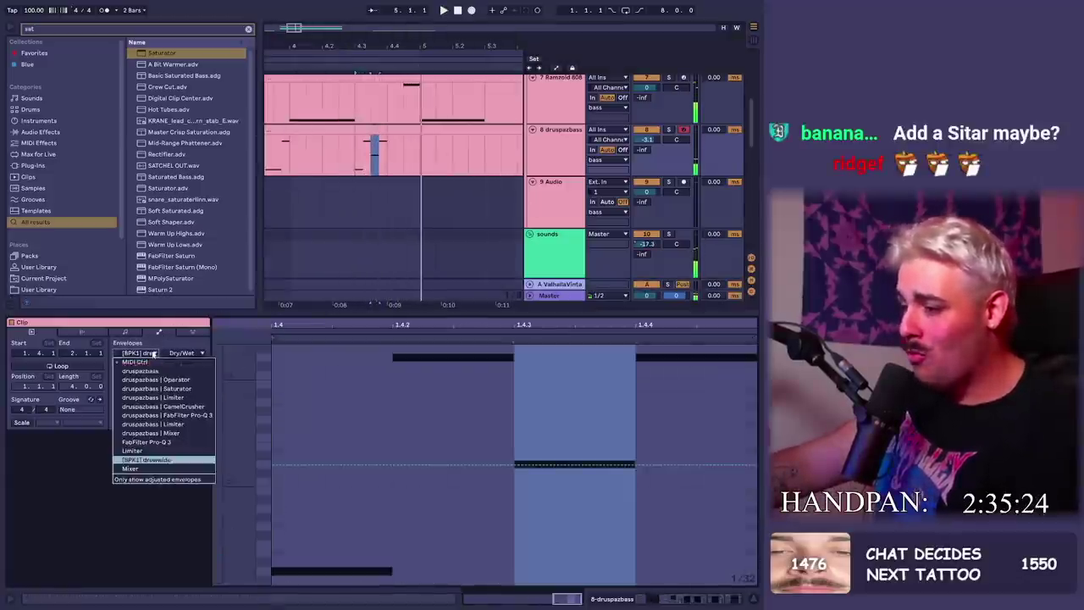
{"action": "left_click", "coordinate": [161, 359]}
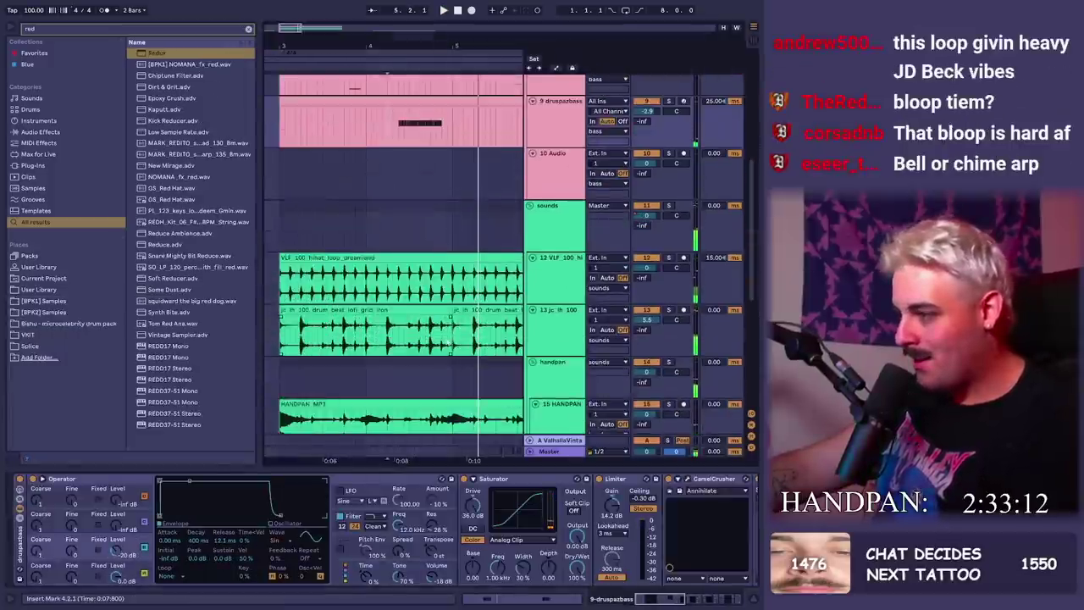
Select the two-bar lofi drum beat clip at bar 3, listen to the arrangement, and select the druspazbass track
{"action": "left_click", "coordinate": [428, 313]}
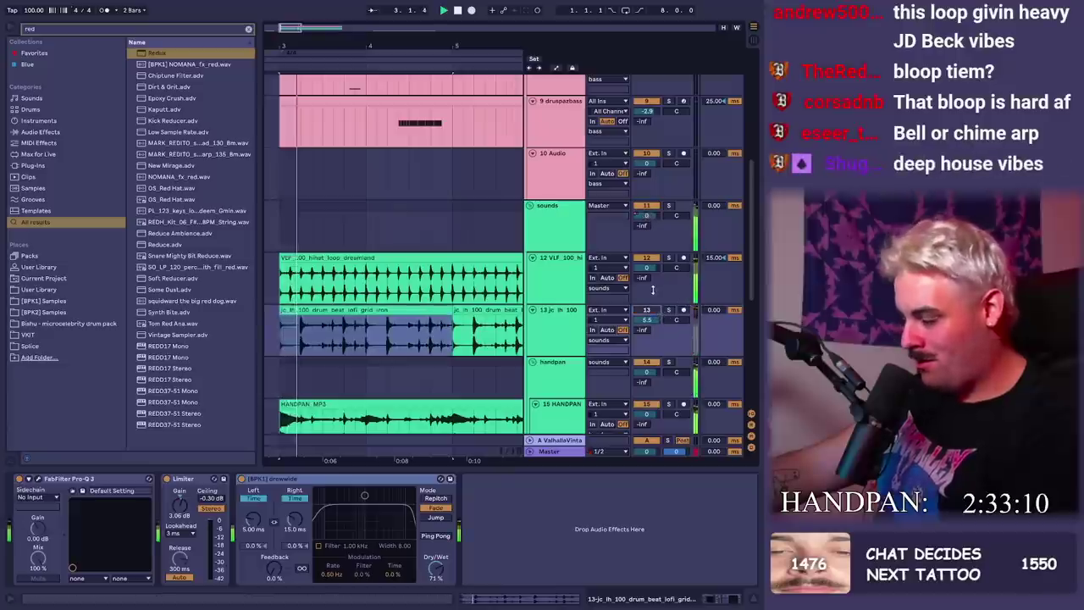
{"action": "scroll", "coordinate": [347, 210], "scroll_direction": "up", "scroll_amount": 3}
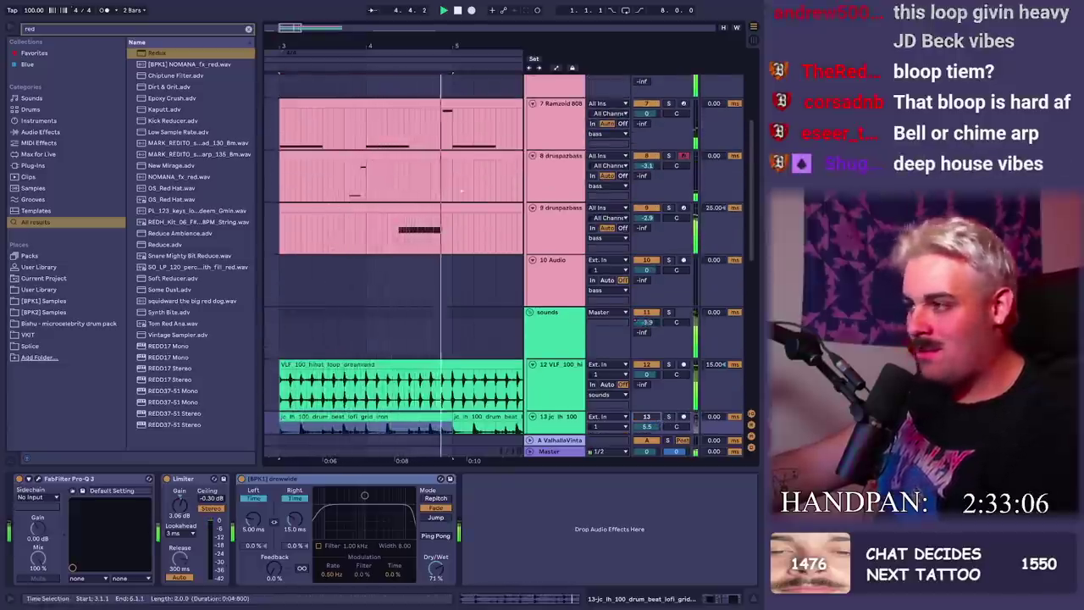
{"action": "scroll", "coordinate": [339, 212], "scroll_direction": "up", "scroll_amount": 3}
{"action": "left_click", "coordinate": [549, 161]}
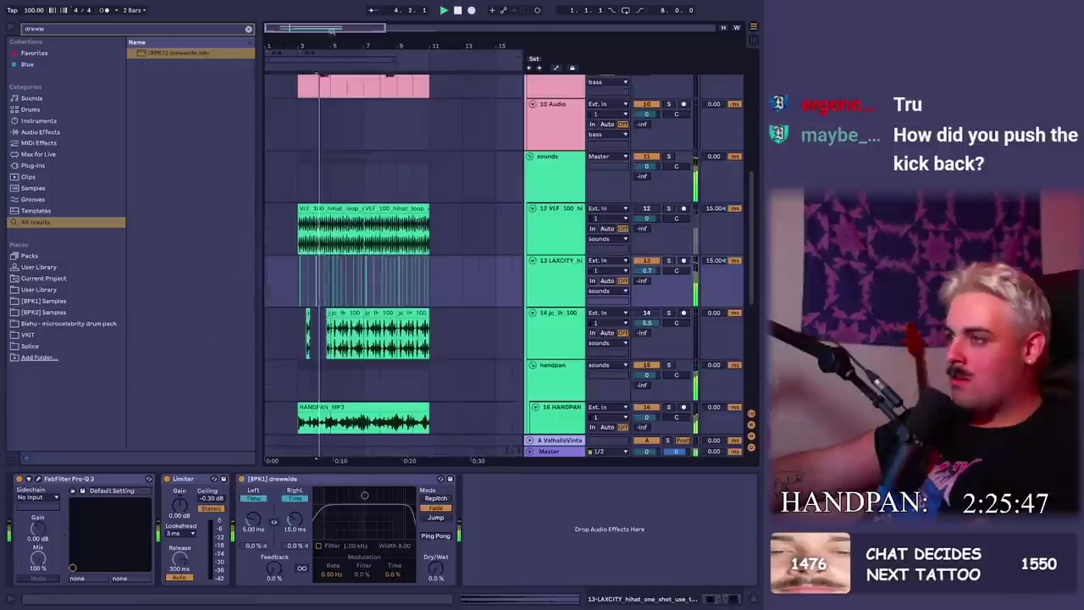
Examine the LAXCITY hi-hat one-shots around bar 5 during playback and mark a position just after them
{"action": "scroll", "coordinate": [444, 172], "scroll_direction": "up", "scroll_amount": 2}
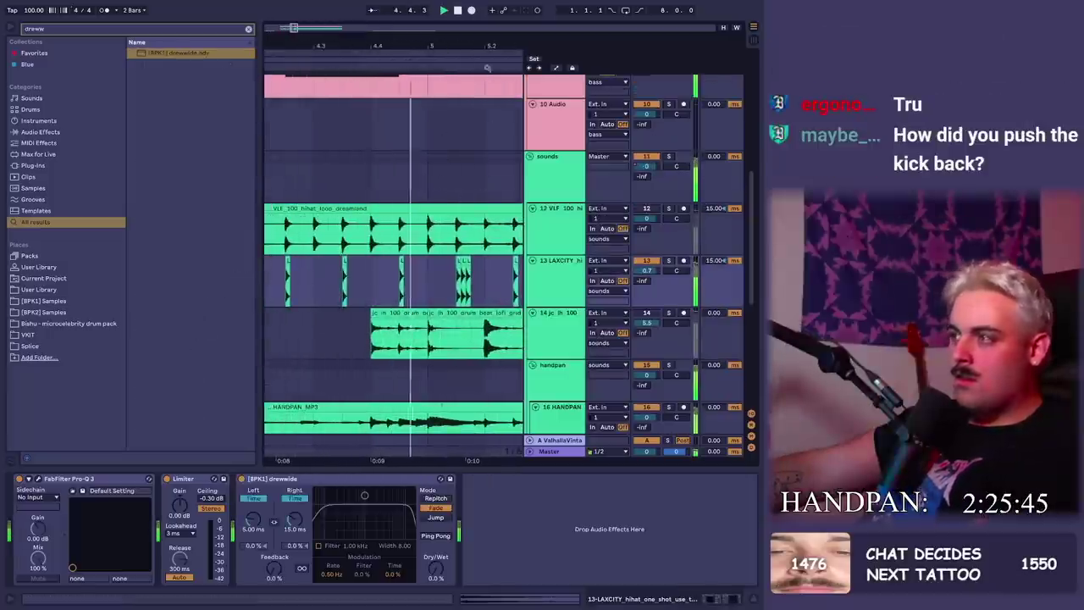
{"action": "left_click_drag", "start_coordinate": [487, 68], "coordinate": [466, 84]}
{"action": "left_click", "coordinate": [436, 278]}
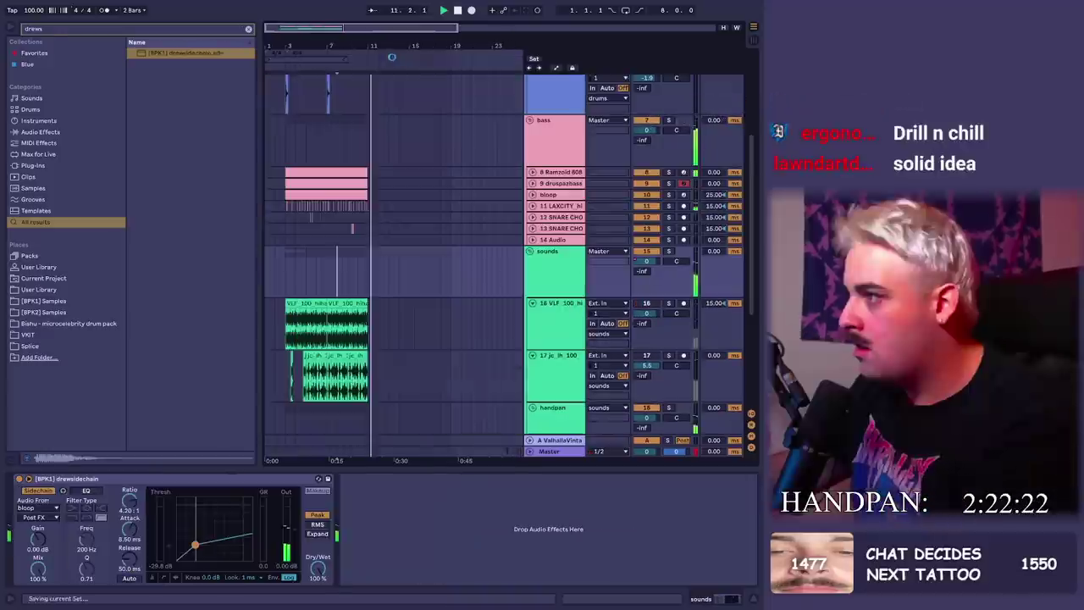
Save the set and fold the track groups so the vox tracks are accessible
{"action": "left_click", "coordinate": [530, 121], "text": "alt"}
{"action": "key", "text": "ctrl+s"}
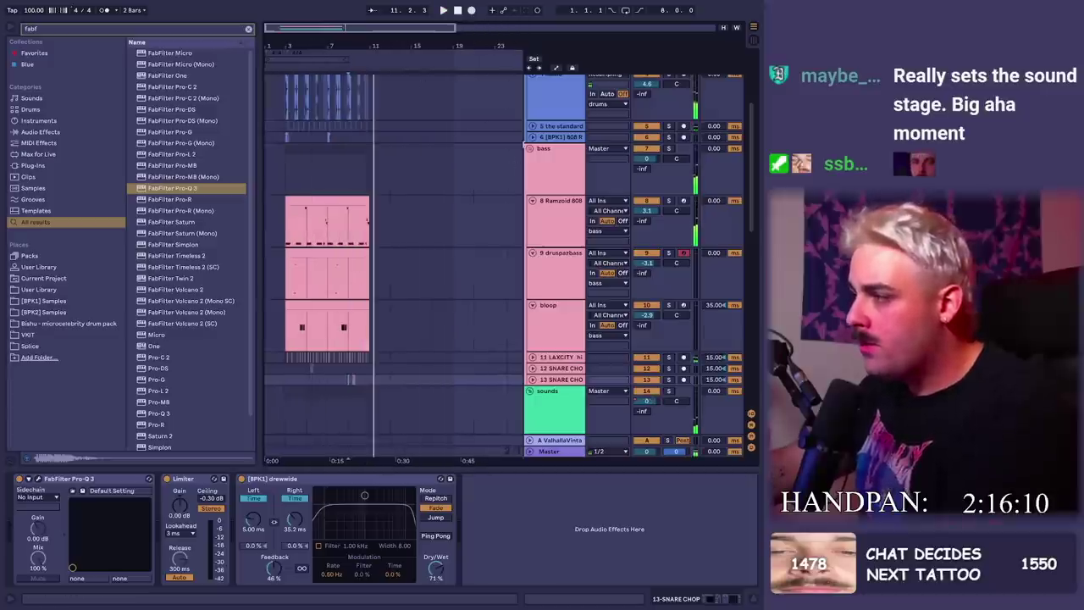
{"action": "left_click", "coordinate": [529, 148], "text": "alt"}
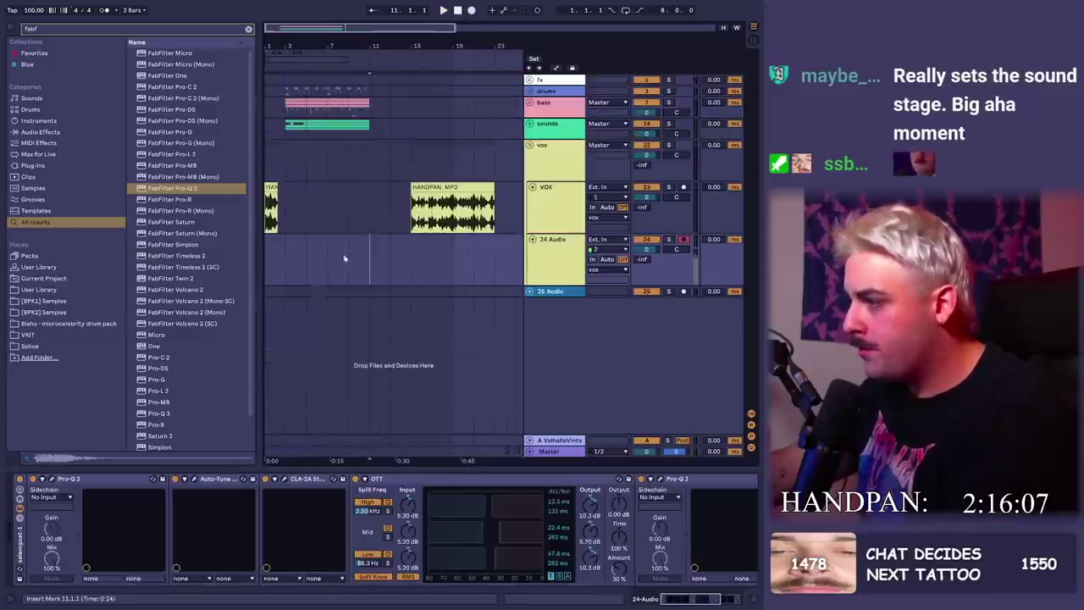
Switch to Splice and download the vocal sample VOX_KBM_105_vocal_adlib_la_la_la_la_Dm.wav
{"action": "key", "text": "alt+Tab"}
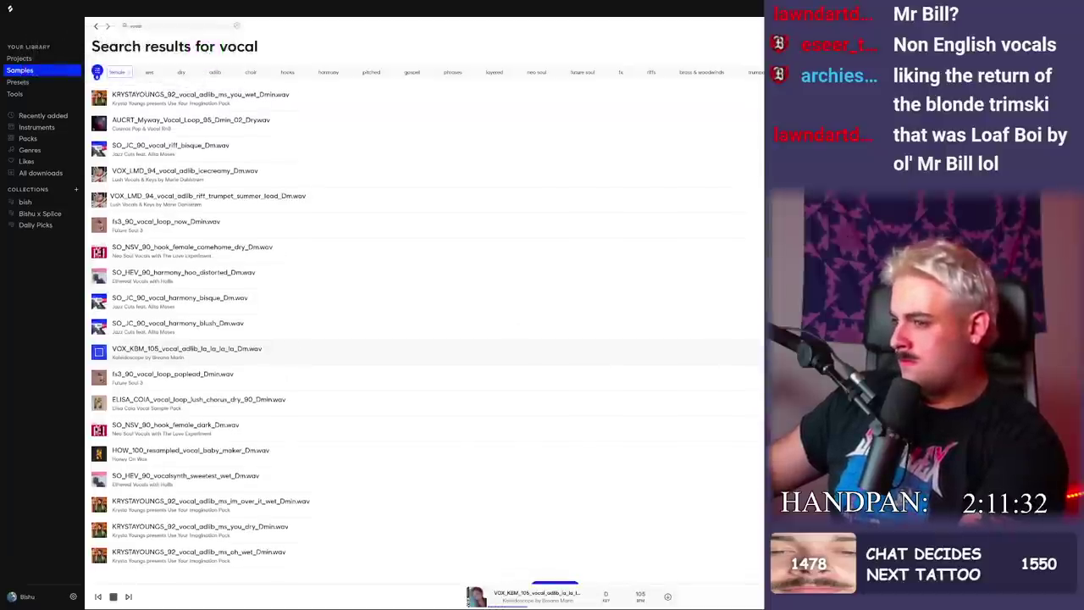
{"action": "left_click", "coordinate": [99, 301]}
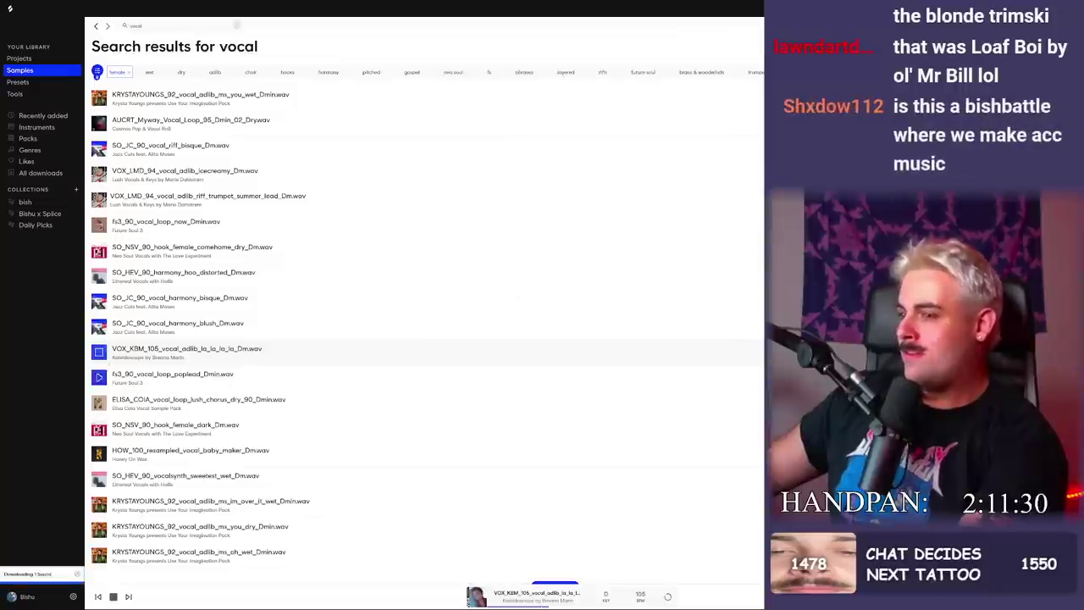
{"action": "left_click", "coordinate": [457, 351]}
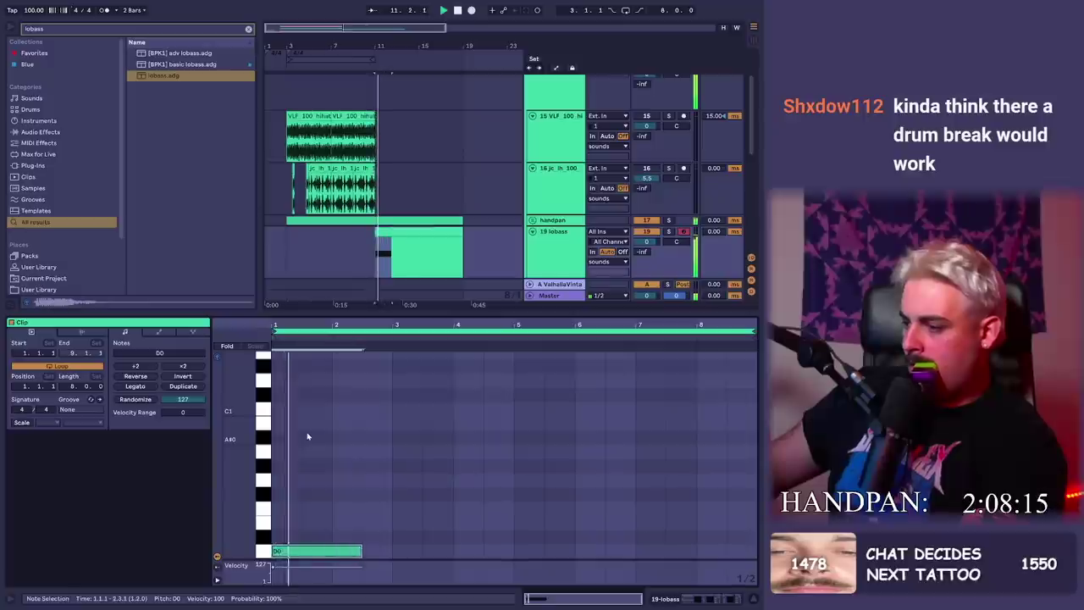
Extend the lobass clip's D0 note to two full bars and lower the lobass rack's Fil Cutoff macro
{"action": "key", "text": "shift+Right"}
{"action": "key", "text": "shift+Tab"}
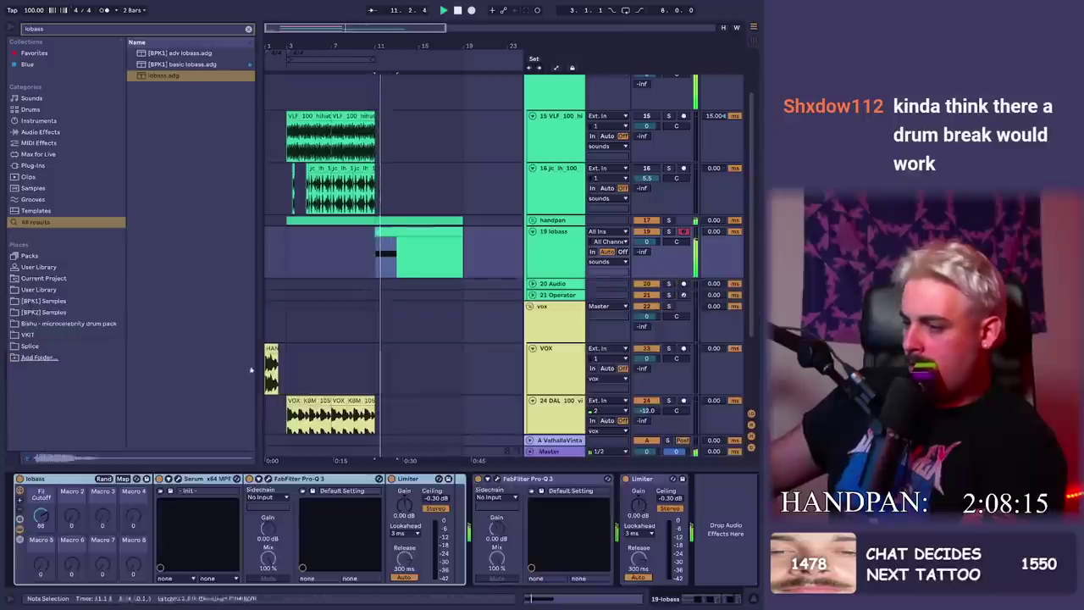
{"action": "left_click_drag", "start_coordinate": [41, 515], "coordinate": [41, 542]}
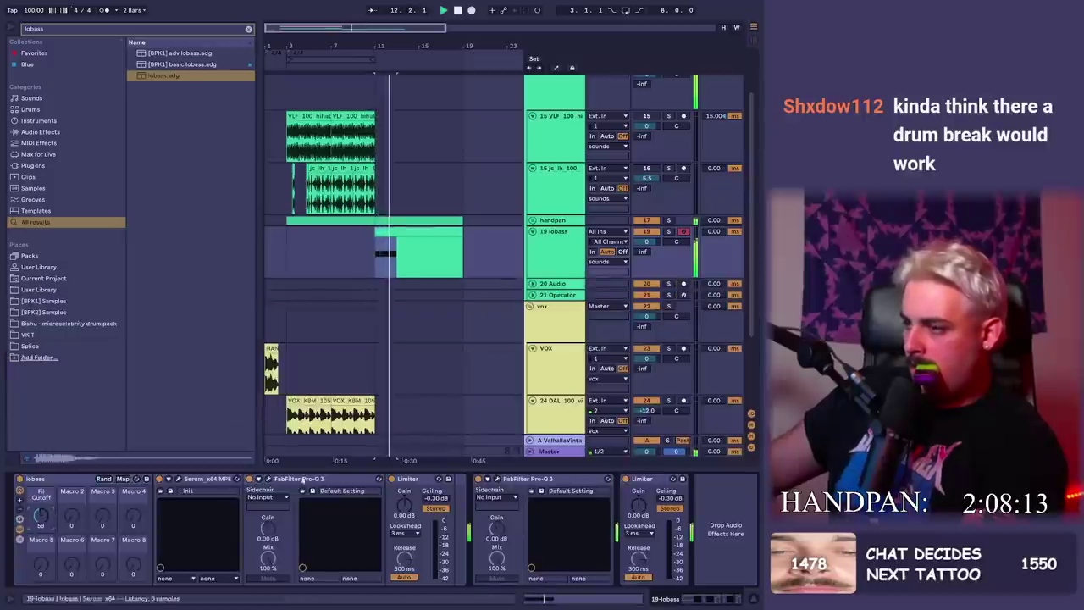
Duplicate the two-bar D0 note to bar 3 of the lobass clip, undo the copy's shortening and raise its pitch
{"action": "key", "text": "shift+Tab"}
{"action": "key", "text": "ctrl+d"}
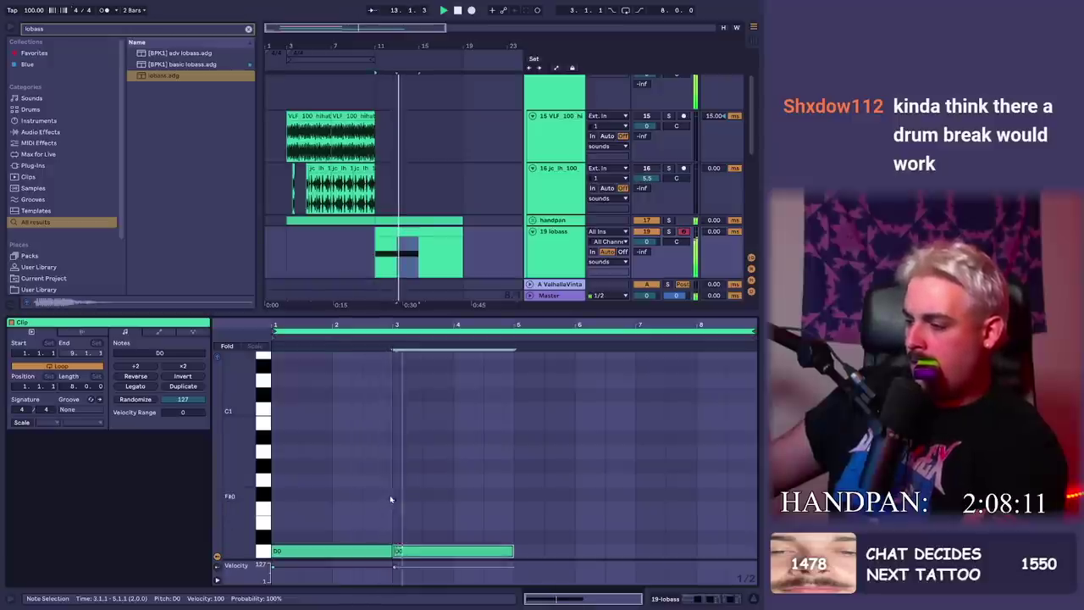
{"action": "scroll", "coordinate": [416, 474], "scroll_direction": "down", "scroll_amount": 2}
{"action": "key", "text": "Left"}
{"action": "key", "text": "shift+Left"}
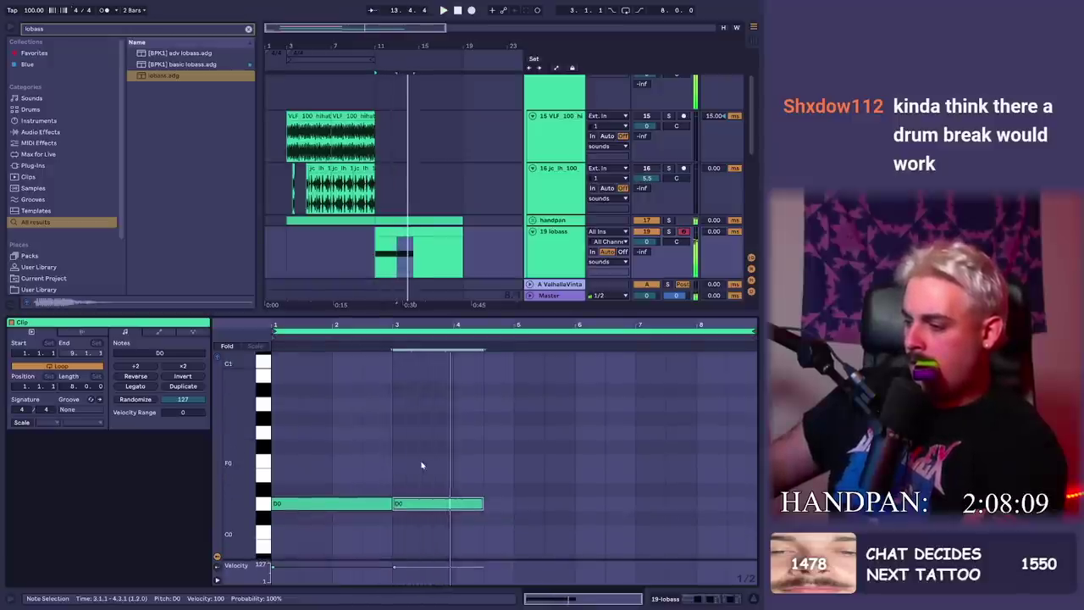
{"action": "key", "text": "ctrl+z"}
{"action": "key", "text": "Up"}
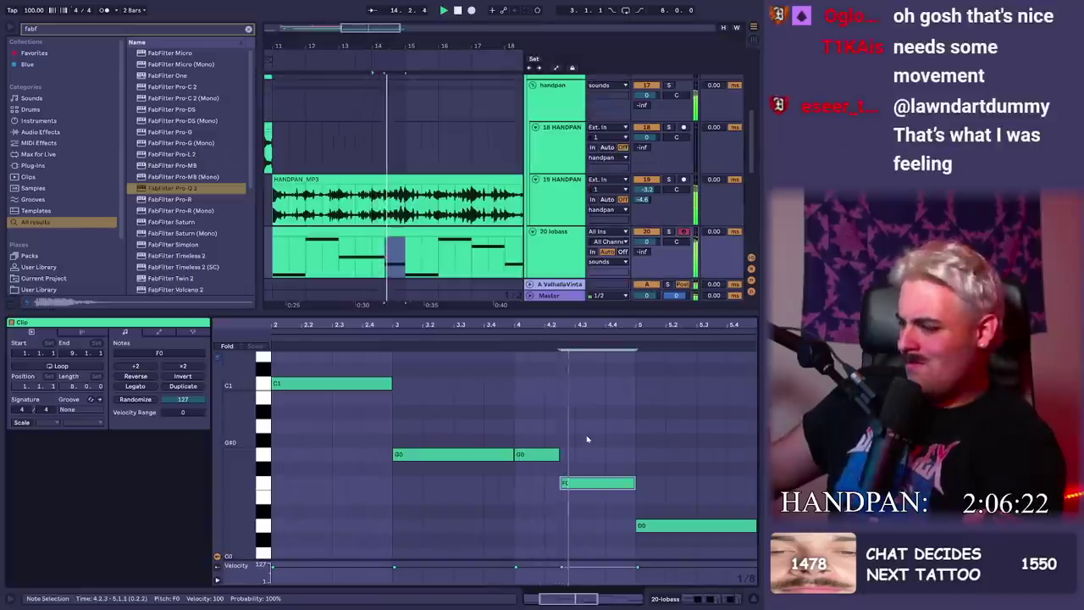
Play back the lobass line from bar 11 and inspect the HANDPAN clip above it
{"action": "left_click", "coordinate": [401, 264]}
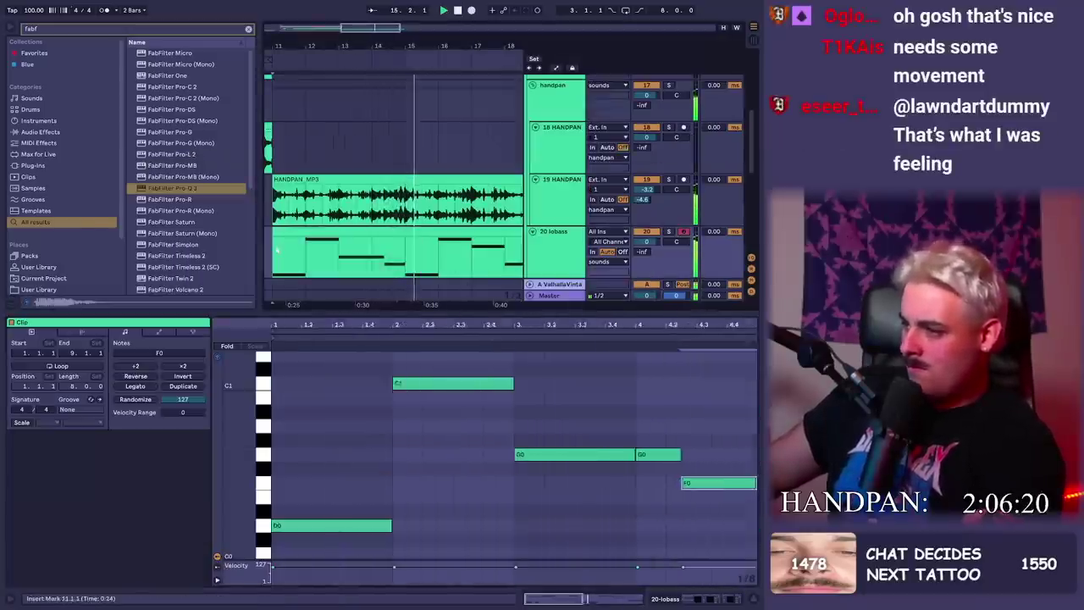
{"action": "left_click_drag", "start_coordinate": [449, 55], "coordinate": [446, 56]}
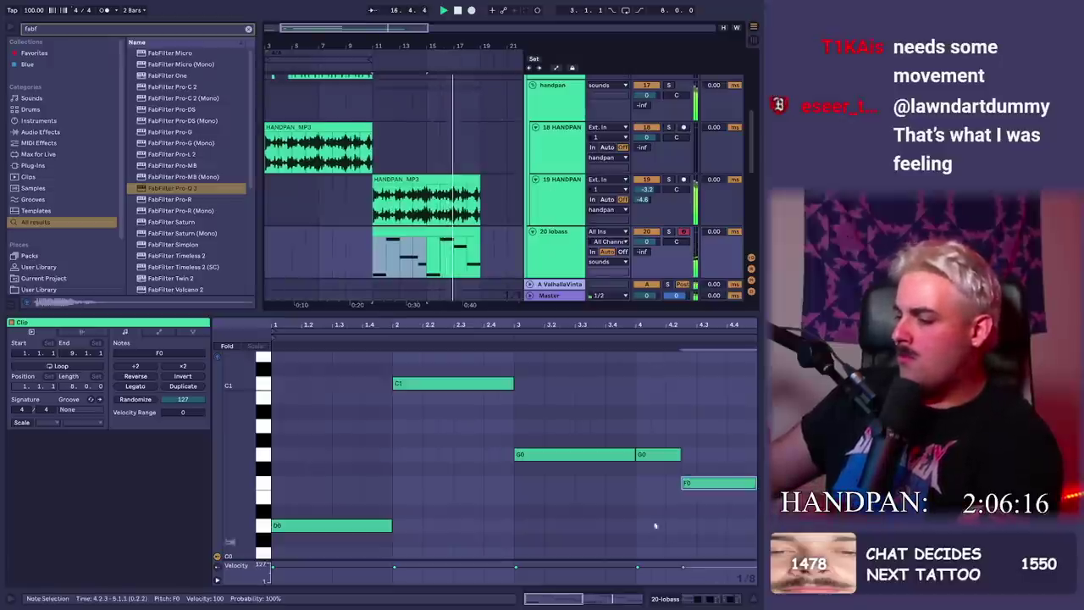
{"action": "left_click", "coordinate": [412, 205]}
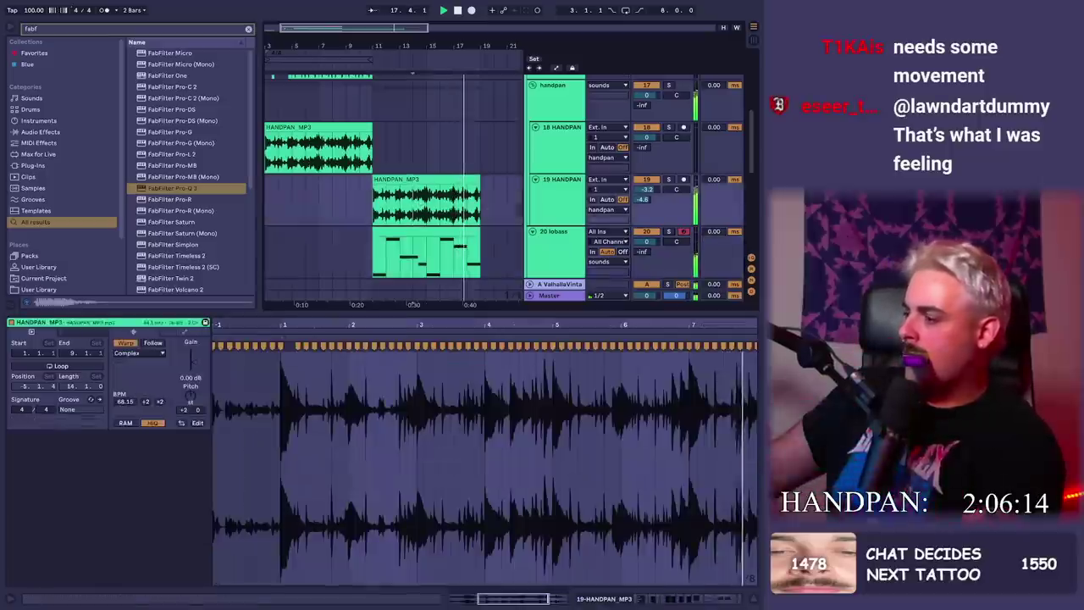
Show automation on the 19 HANDPAN track and browse the parameters of its last two FabFilter Pro-Q 3 devices
{"action": "key", "text": "shift+Tab"}
{"action": "key", "text": "a"}
{"action": "left_click", "coordinate": [557, 189]}
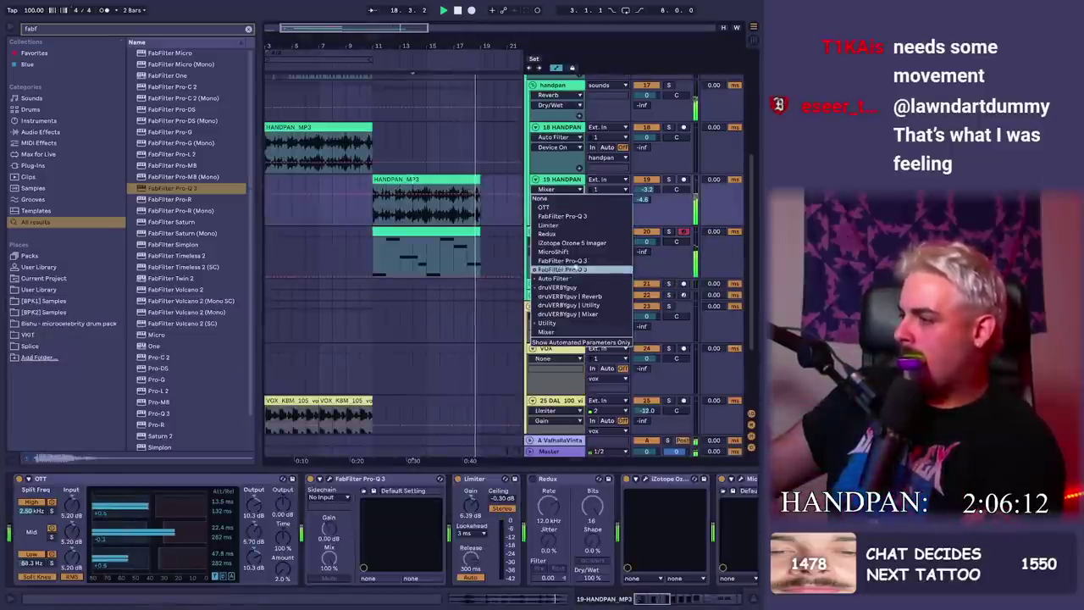
{"action": "left_click", "coordinate": [568, 261]}
{"action": "left_click", "coordinate": [559, 188]}
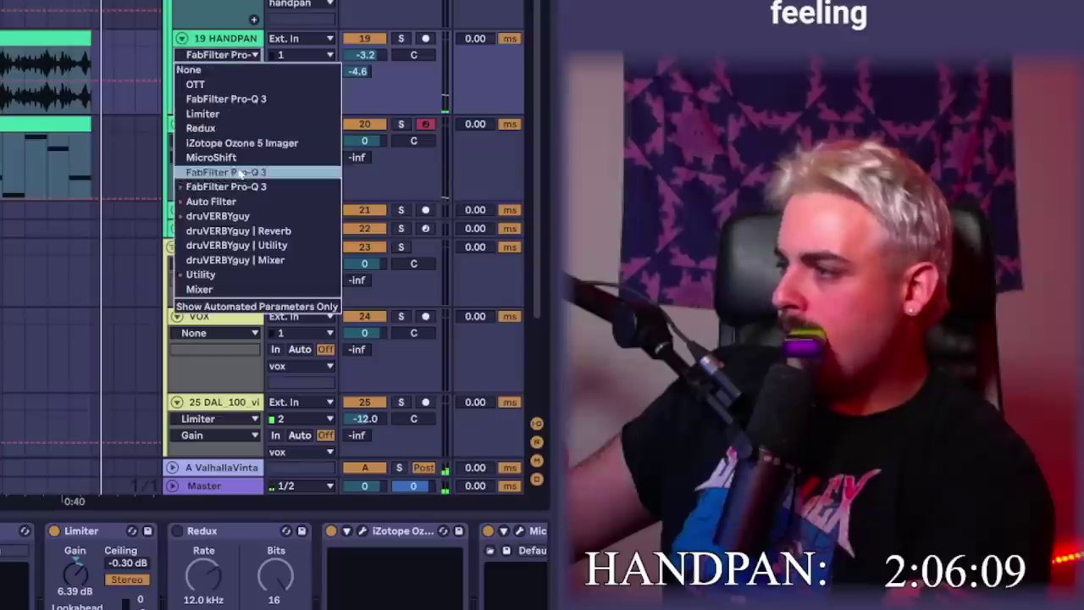
{"action": "key", "text": "space"}
{"action": "left_click", "coordinate": [569, 270]}
{"action": "left_click", "coordinate": [553, 200]}
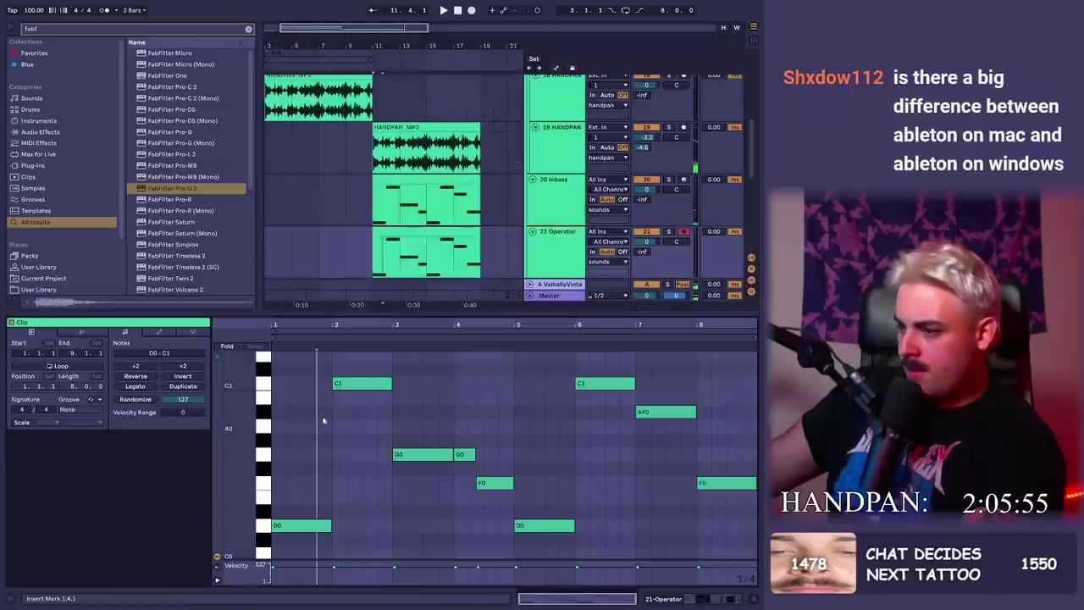
Set the Prophet V3 track's volume to -13.0 dB and transpose all notes in its clip up an octave
{"action": "key", "text": "shift+Tab"}
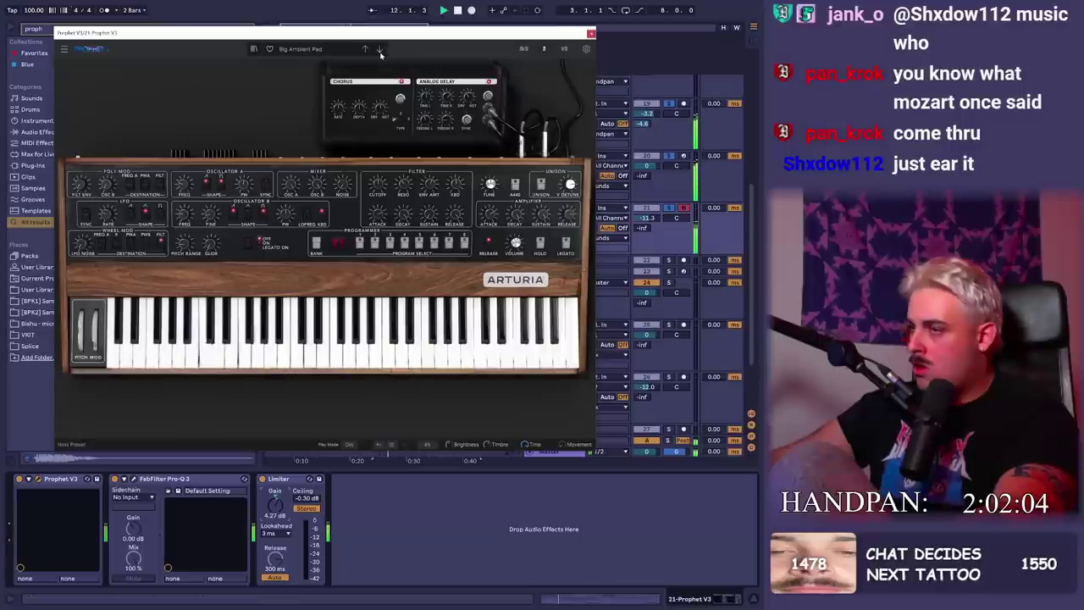
{"action": "left_click_drag", "start_coordinate": [635, 222], "coordinate": [635, 228]}
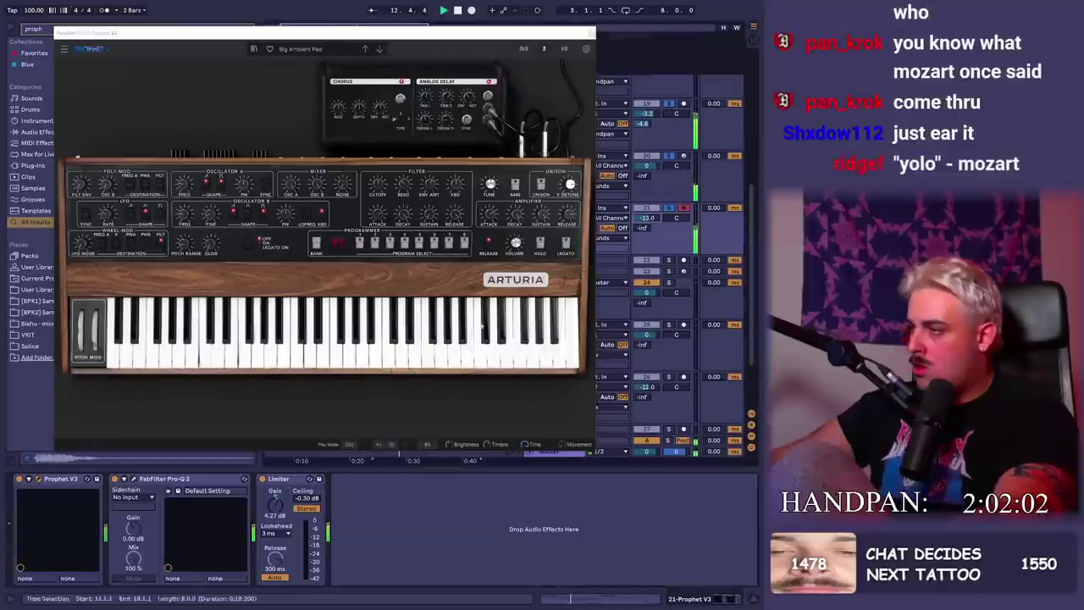
{"action": "key", "text": "shift+Tab"}
{"action": "key", "text": "shift+Up"}
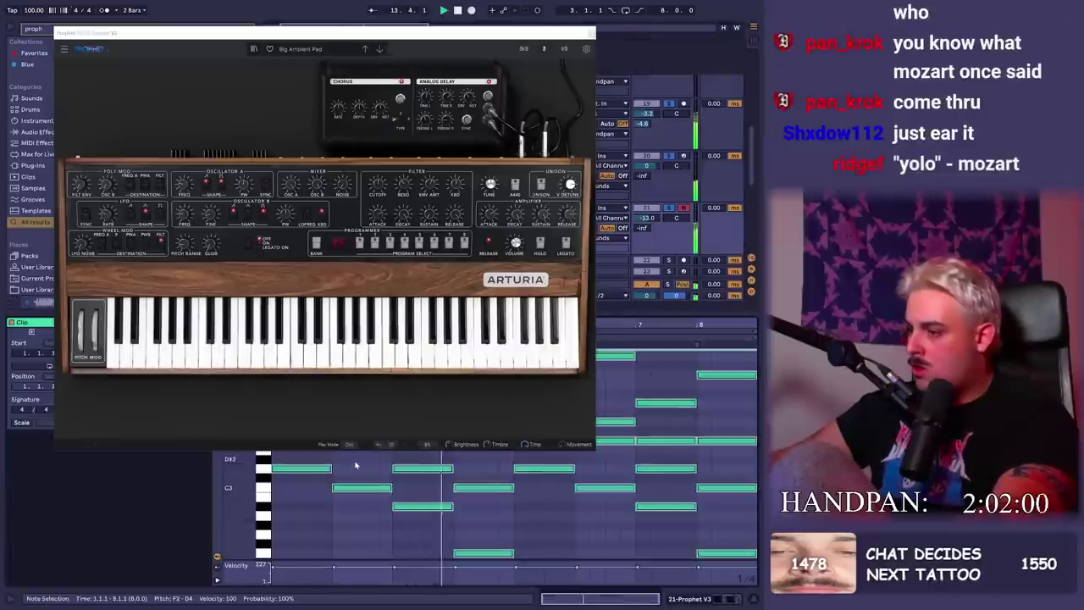
Close the Prophet V3 window and its clip's note editor, and select the track's volume in the arrangement
{"action": "key", "text": "shift+Tab"}
{"action": "left_click", "coordinate": [591, 33]}
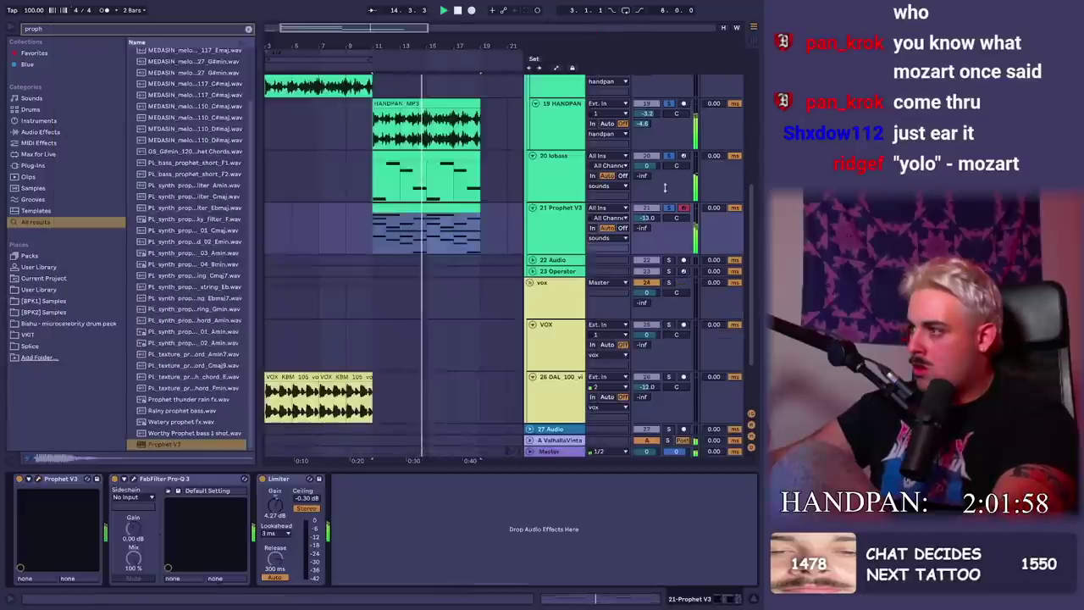
{"action": "left_click", "coordinate": [347, 224]}
{"action": "scroll", "coordinate": [312, 189], "scroll_direction": "up", "scroll_amount": 2}
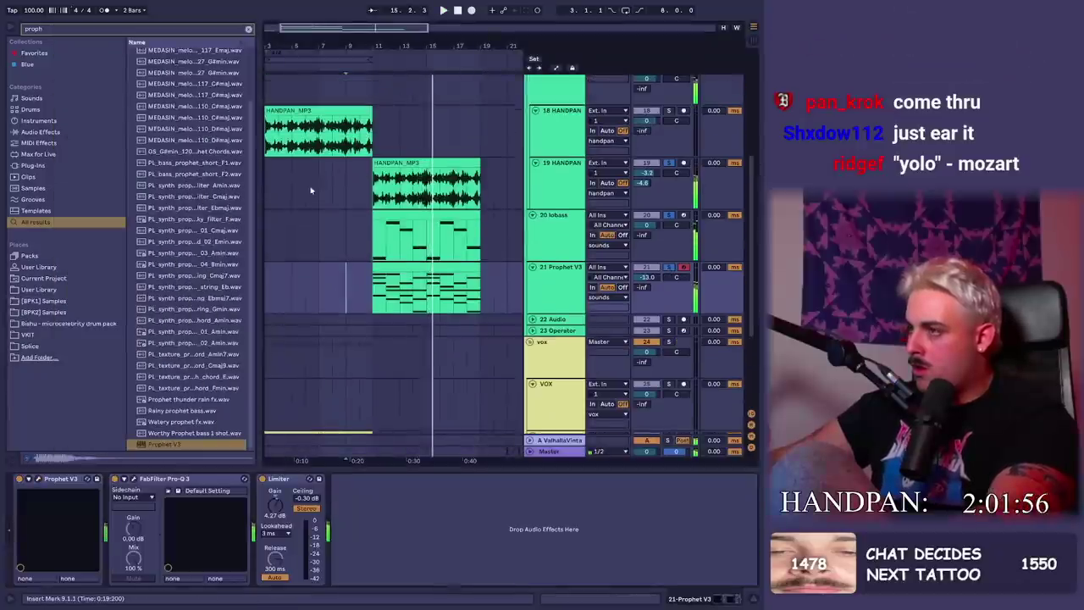
{"action": "left_click", "coordinate": [312, 189]}
{"action": "left_click", "coordinate": [646, 276]}
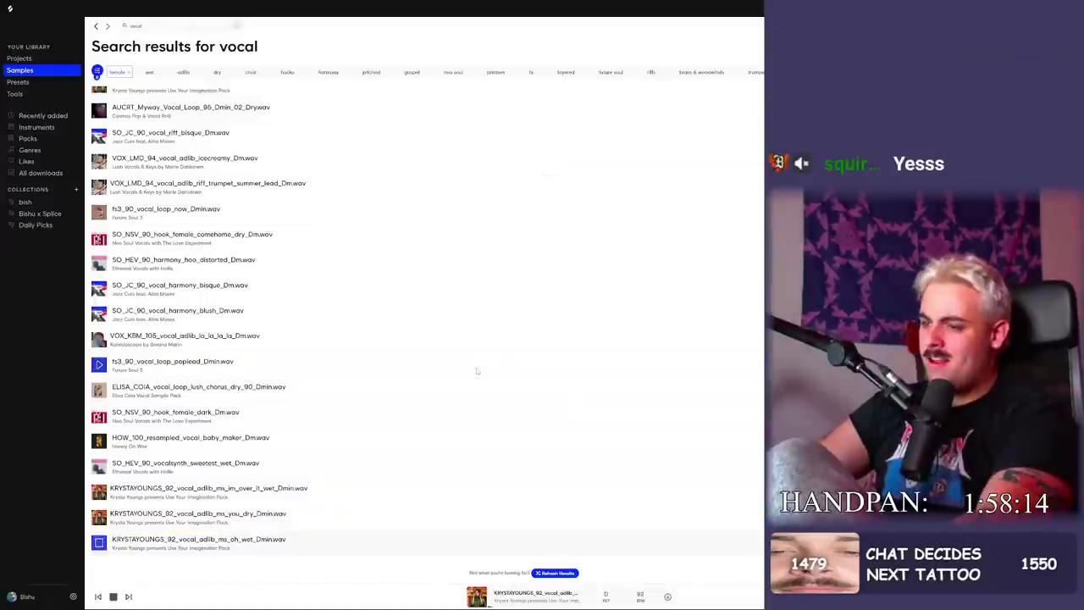
Browse the Splice search results for vocal samples
{"action": "scroll", "coordinate": [453, 245], "scroll_direction": "up", "scroll_amount": 5}
{"action": "scroll", "coordinate": [452, 245], "scroll_direction": "down", "scroll_amount": 5}
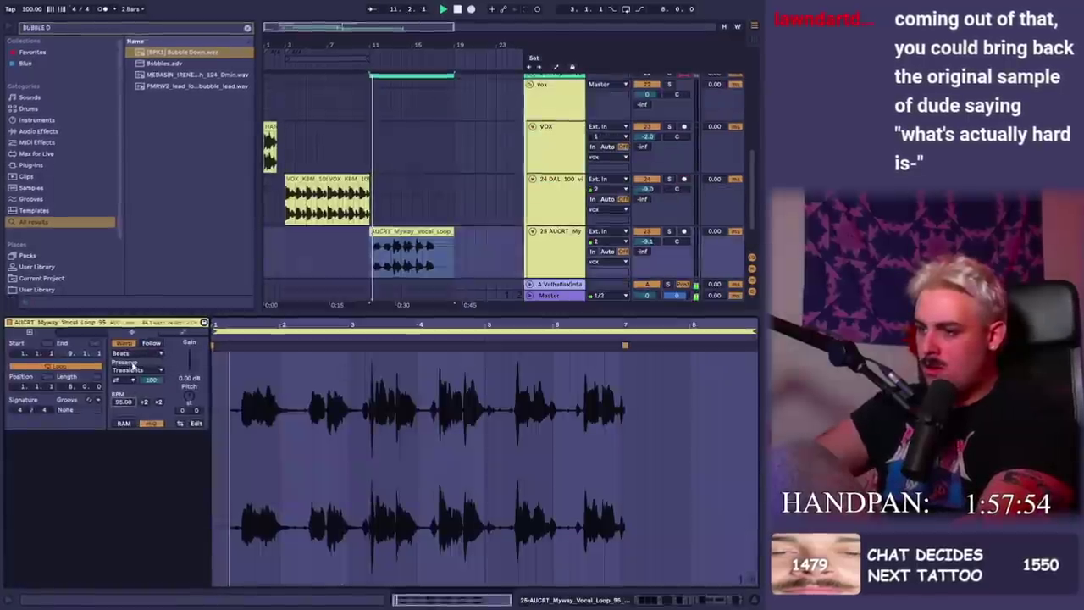
Raise the AUCRT_Myway vocal track's volume to -3.8 dB with its Pro-Q 3 open, and select bars 13 to 15 of the clip
{"action": "left_click", "coordinate": [136, 369]}
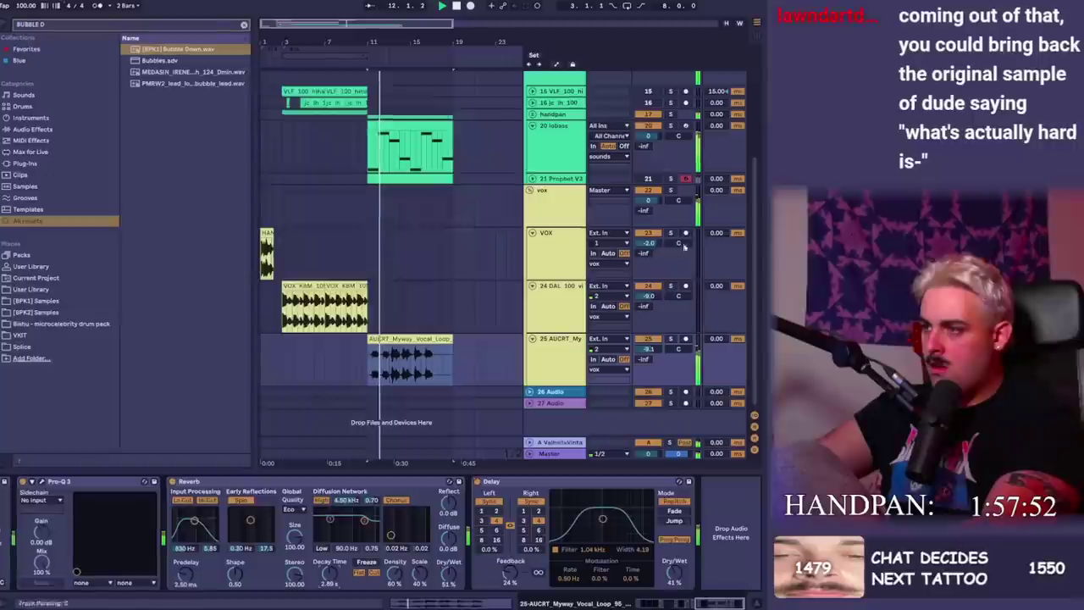
{"action": "left_click_drag", "start_coordinate": [648, 349], "coordinate": [649, 340]}
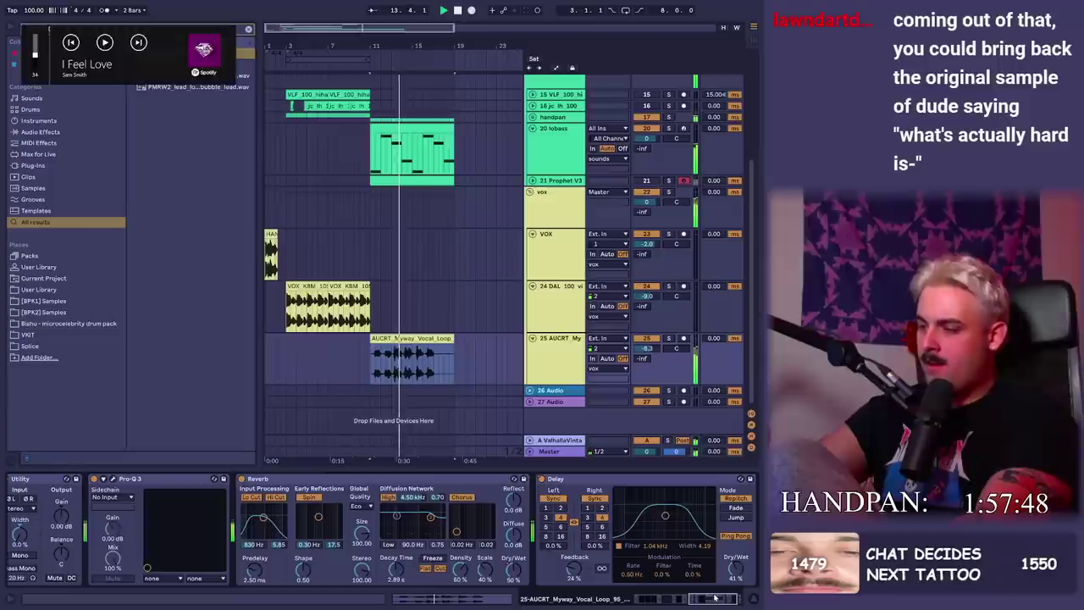
{"action": "left_click", "coordinate": [103, 480]}
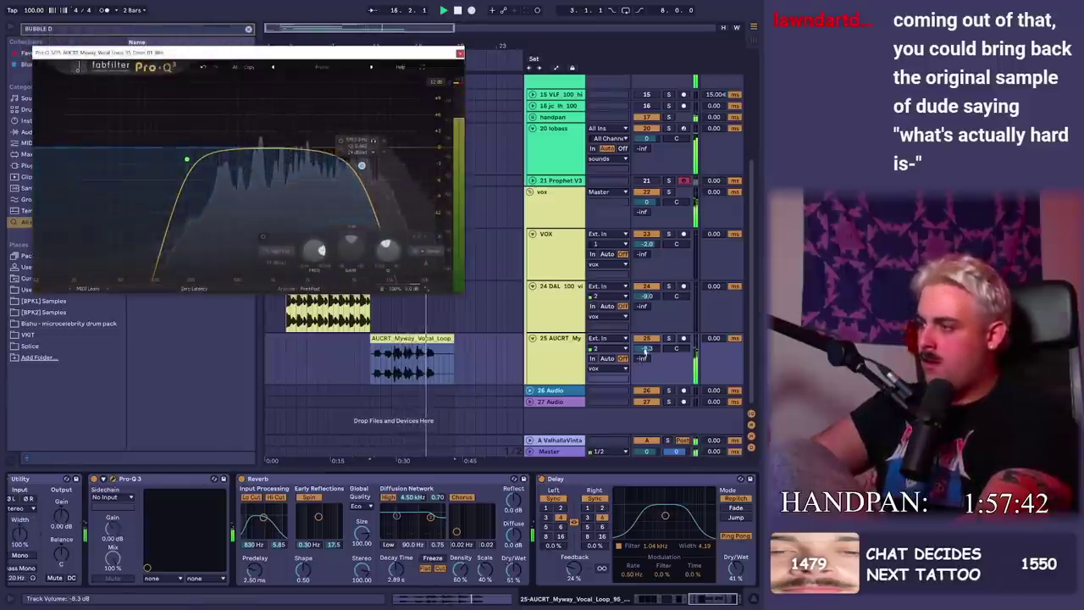
{"action": "mouse_move", "coordinate": [647, 348]}
{"action": "left_mouse_down"}
{"action": "mouse_move", "coordinate": [647, 326]}
{"action": "mouse_move", "coordinate": [647, 344]}
{"action": "left_mouse_up"}
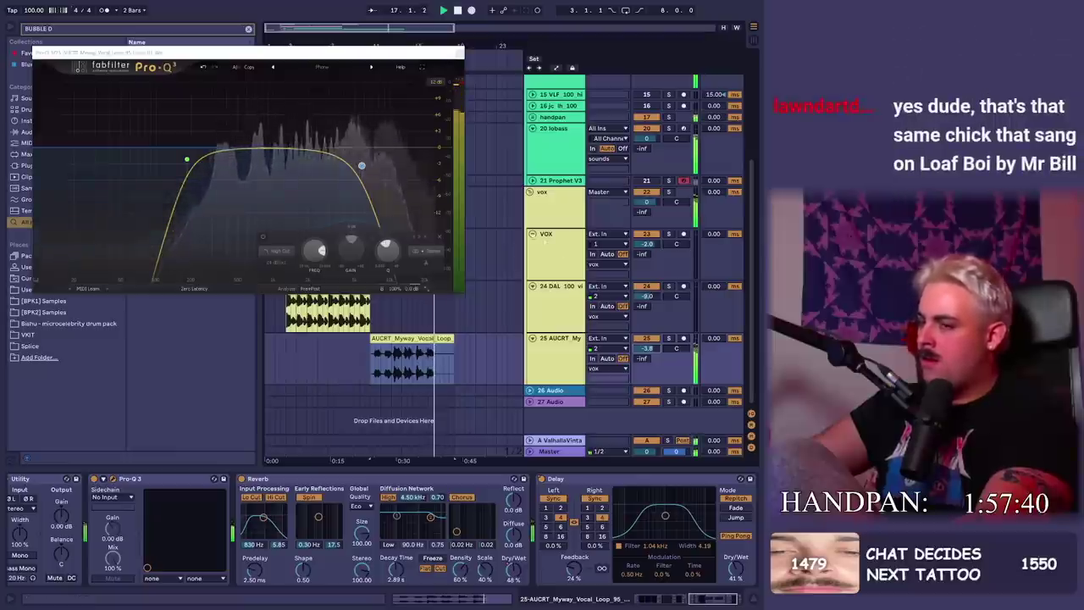
{"action": "left_click_drag", "start_coordinate": [392, 362], "coordinate": [412, 363]}
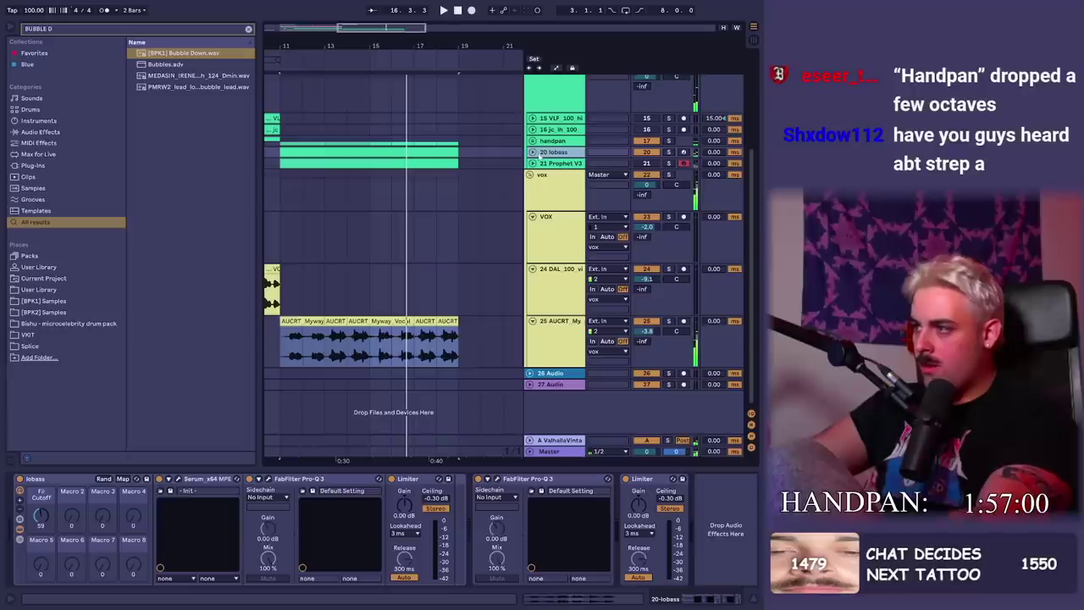
Insert a MIDI track below the lobass track and trim its copied chord clip to start at bar 15
{"action": "key", "text": "ctrl+shift+t"}
{"action": "left_click", "coordinate": [318, 165]}
{"action": "left_click_drag", "start_coordinate": [281, 166], "coordinate": [373, 162]}
{"action": "left_click", "coordinate": [396, 151]}
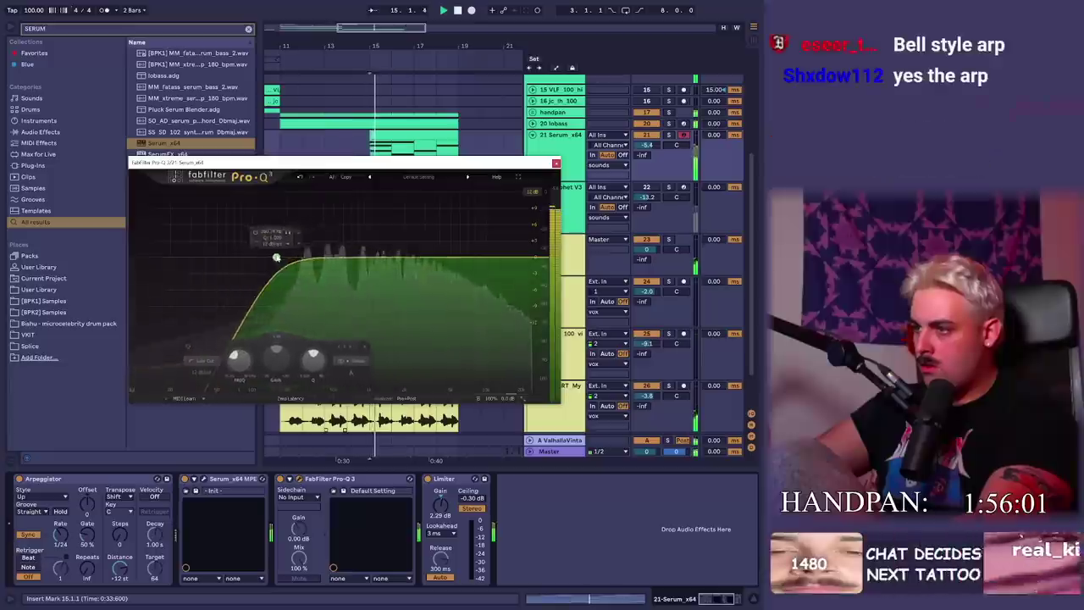
Close the Serum_x64 track's Pro-Q 3 window and group the track
{"action": "left_click", "coordinate": [556, 163]}
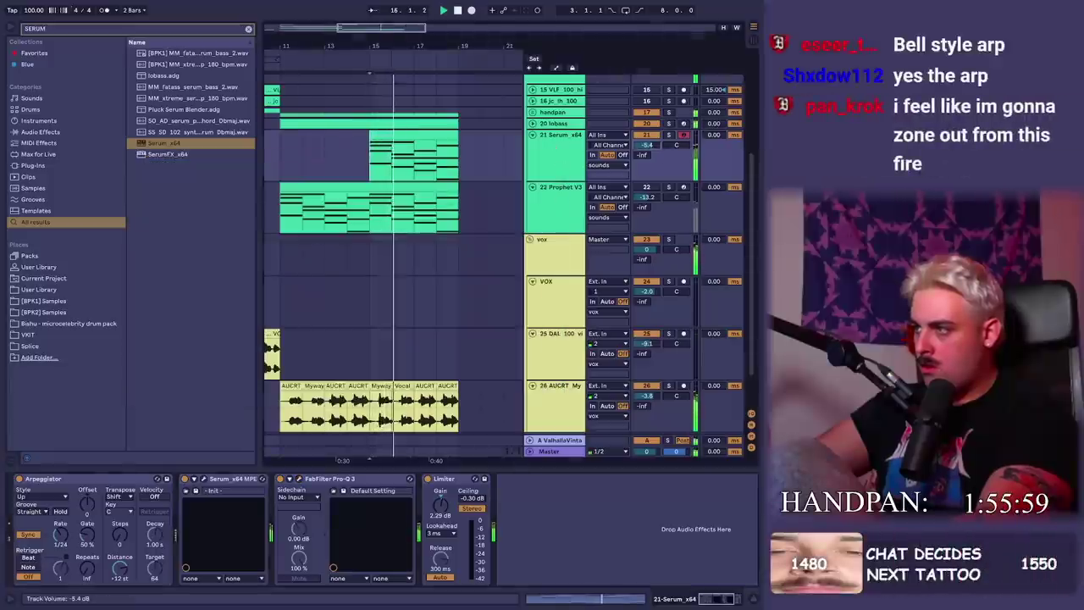
{"action": "key", "text": "ctrl+g"}
{"action": "scroll", "coordinate": [429, 230], "scroll_direction": "up", "scroll_amount": 1}
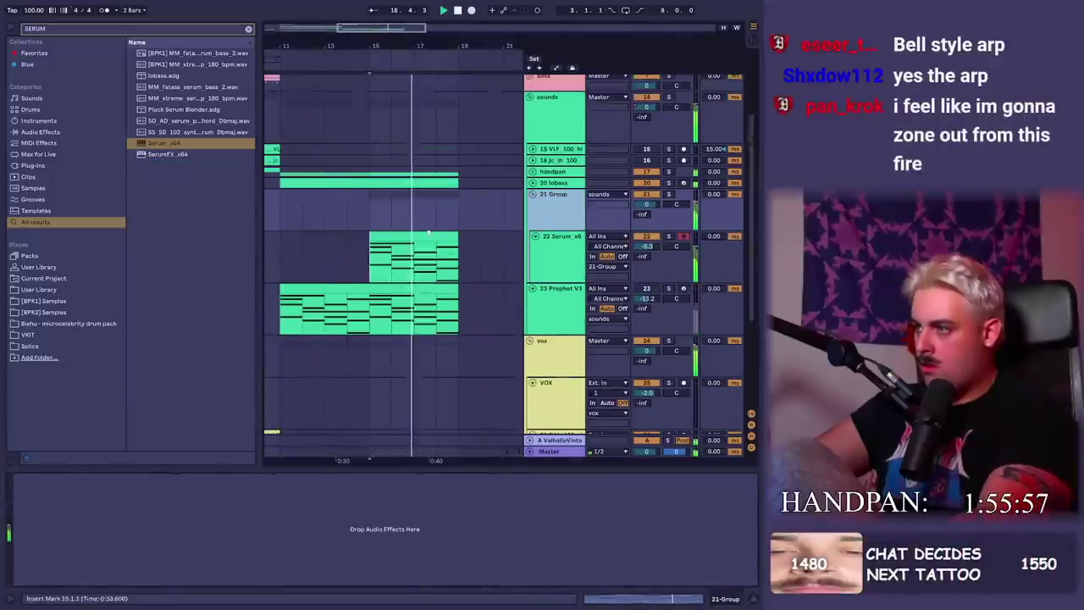
Insert an audio track below the [BPK1] 808 track in the drums group and search the browser for 909 SNARE
{"action": "left_click_drag", "start_coordinate": [464, 64], "coordinate": [462, 48]}
{"action": "scroll", "coordinate": [423, 242], "scroll_direction": "up", "scroll_amount": 2}
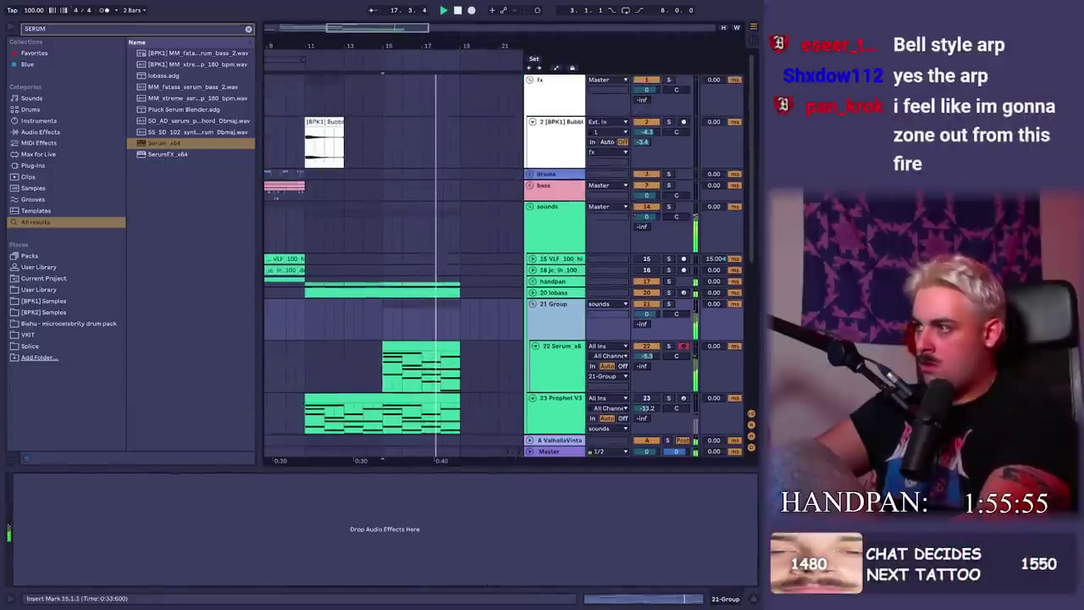
{"action": "left_click", "coordinate": [530, 174]}
{"action": "left_click", "coordinate": [551, 237]}
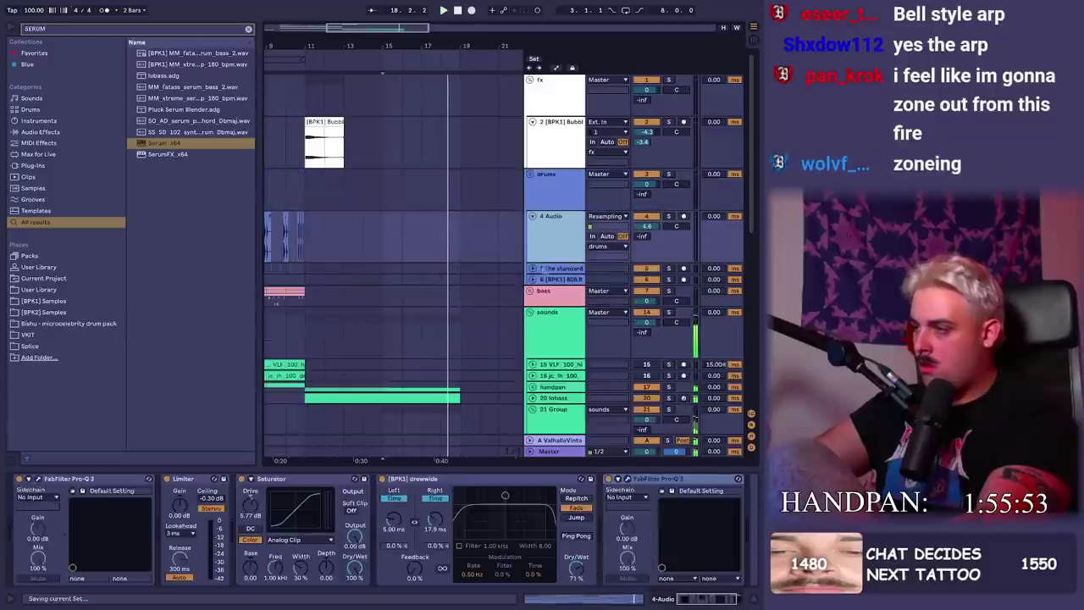
{"action": "left_click", "coordinate": [542, 279]}
{"action": "key", "text": "ctrl+t"}
{"action": "key", "text": "ctrl+f"}
{"action": "type", "text": "909 SNARE"}
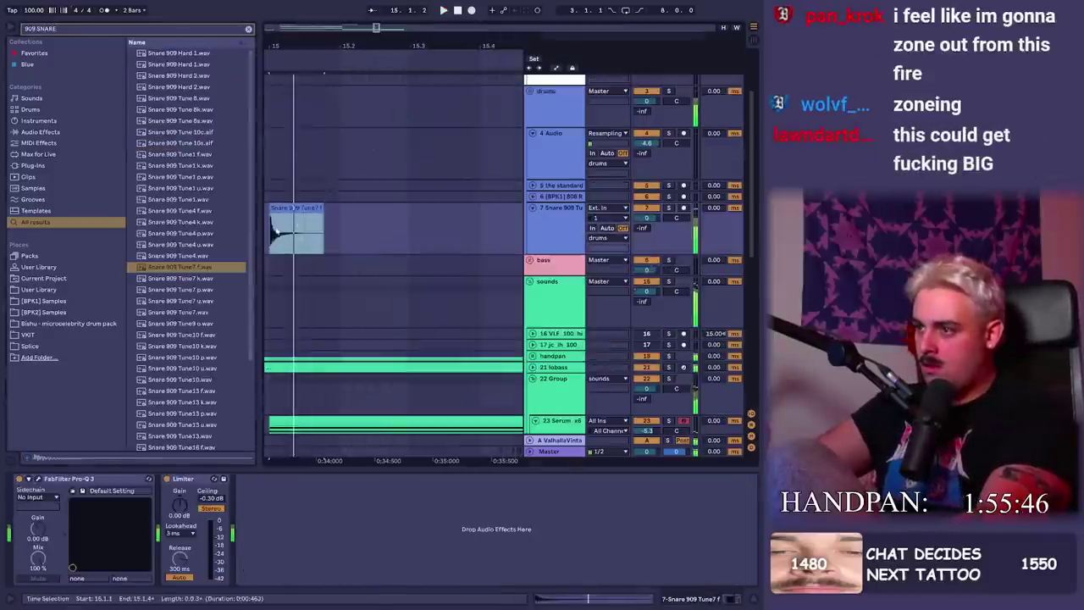
Duplicate the Snare 909 hit at bar 15 repeatedly to build an even snare roll running past bar 17
{"action": "scroll", "coordinate": [339, 266], "scroll_direction": "left", "scroll_amount": 2}
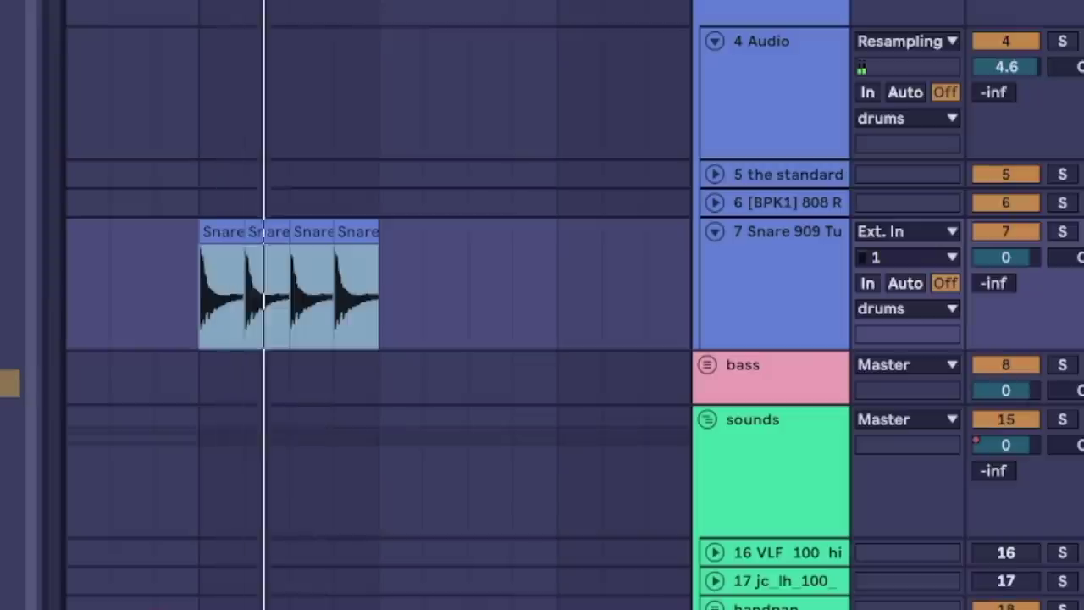
{"action": "key", "text": "ctrl+d"}
{"action": "key", "text": "ctrl+d"}
{"action": "key", "text": "ctrl+d"}
{"action": "key", "text": "minus"}
{"action": "key", "text": "minus"}
{"action": "key", "text": "minus"}
{"action": "key", "text": "ctrl+d"}
{"action": "key", "text": "ctrl+d"}
{"action": "key", "text": "ctrl+d"}
{"action": "key", "text": "ctrl+d"}
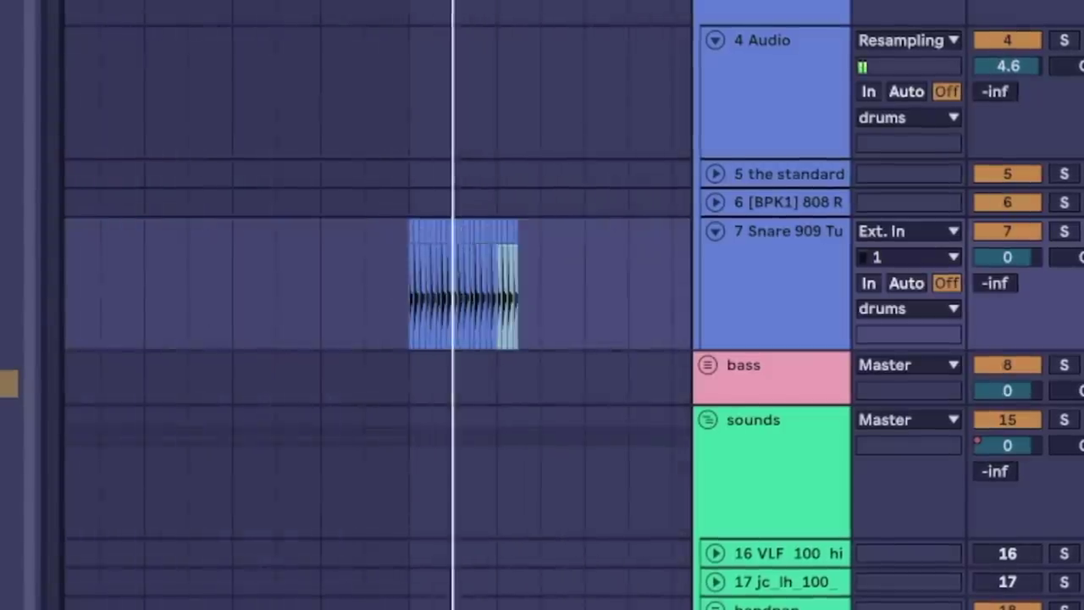
{"action": "scroll", "coordinate": [431, 283], "scroll_direction": "right", "scroll_amount": 2}
{"action": "key", "text": "ctrl+d"}
{"action": "key", "text": "ctrl+d"}
{"action": "key", "text": "ctrl+d"}
{"action": "scroll", "coordinate": [427, 191], "scroll_direction": "up", "scroll_amount": 3}
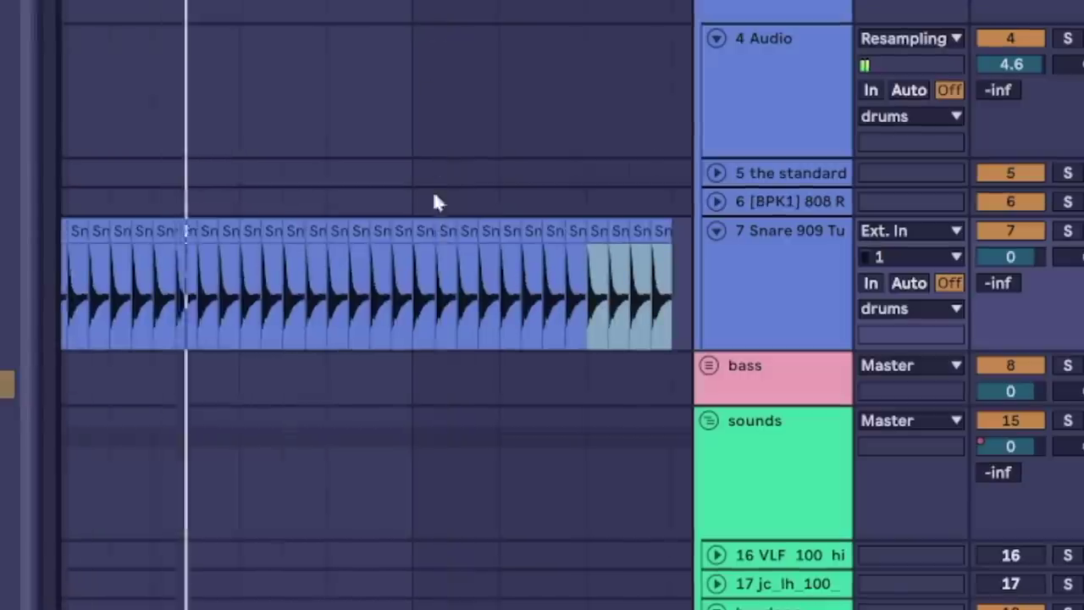
Cut the snare hit at bar 17 to half its length and duplicate it to start a double-speed roll
{"action": "scroll", "coordinate": [414, 299], "scroll_direction": "up", "scroll_amount": 3}
{"action": "left_click_drag", "start_coordinate": [429, 295], "coordinate": [450, 288]}
{"action": "key", "text": "ctrl+d"}
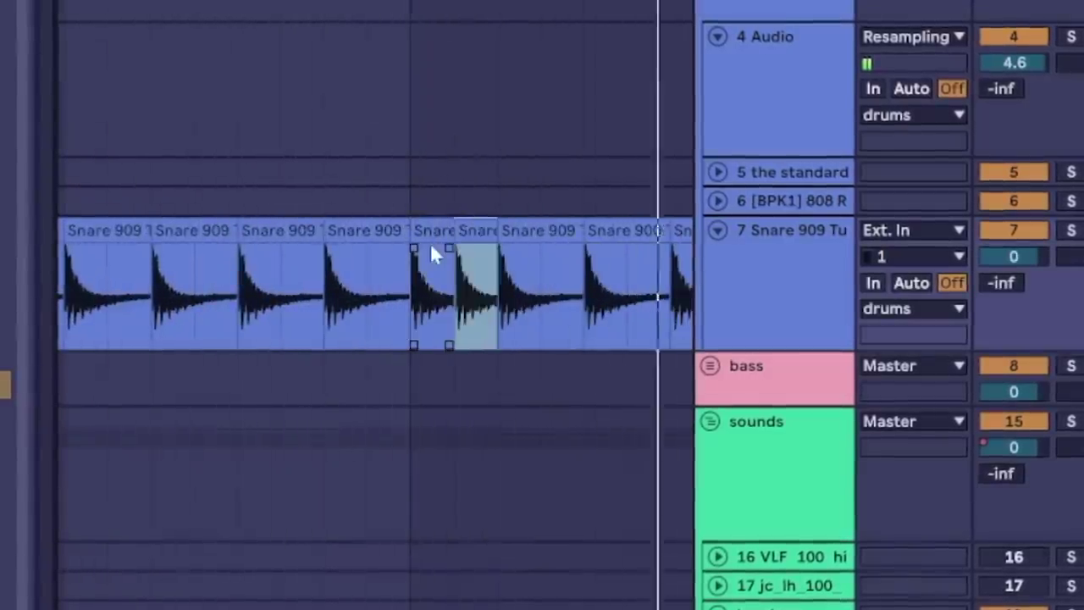
{"action": "key", "text": "ctrl+d"}
{"action": "key", "text": "ctrl+d"}
Duplicate the group of half-length snare hits repeatedly to extend the double-speed roll from bar 17 toward bar 19
{"action": "left_click", "coordinate": [430, 230], "text": "shift"}
{"action": "key", "text": "minus"}
{"action": "key", "text": "minus"}
{"action": "key", "text": "minus"}
{"action": "key", "text": "ctrl+d"}
{"action": "key", "text": "ctrl+d"}
{"action": "key", "text": "ctrl+d"}
{"action": "key", "text": "ctrl+d"}
{"action": "key", "text": "ctrl+d"}
{"action": "key", "text": "ctrl+d"}
{"action": "key", "text": "ctrl+d"}
{"action": "key", "text": "ctrl+d"}
{"action": "key", "text": "ctrl+d"}
{"action": "key", "text": "ctrl+d"}
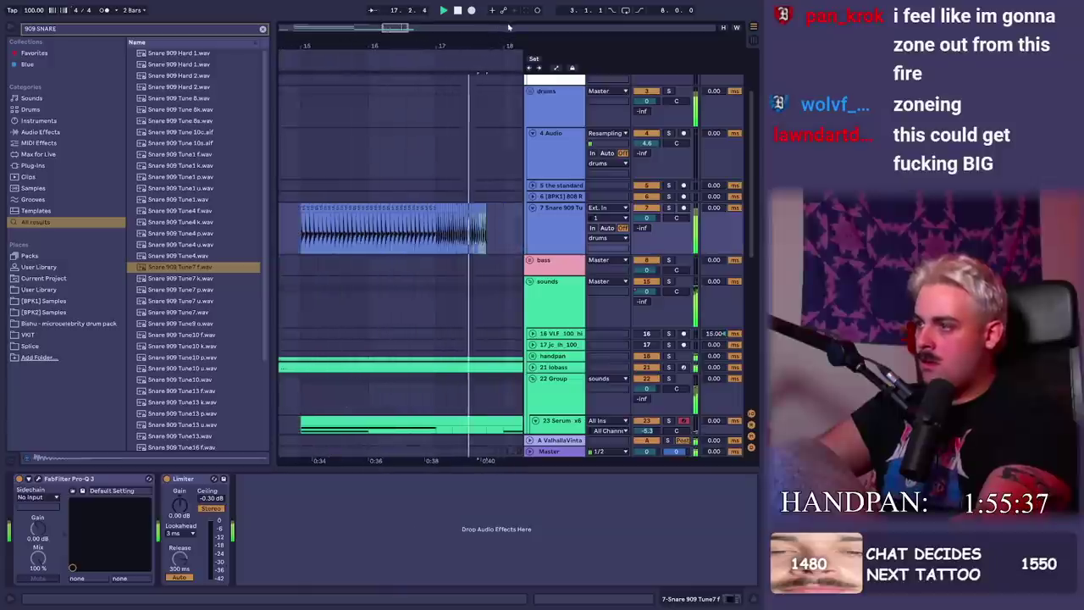
{"action": "left_click_drag", "start_coordinate": [492, 54], "coordinate": [445, 60]}
{"action": "key", "text": "ctrl+d"}
{"action": "key", "text": "ctrl+d"}
{"action": "key", "text": "ctrl+d"}
{"action": "key", "text": "ctrl+d"}
{"action": "key", "text": "ctrl+d"}
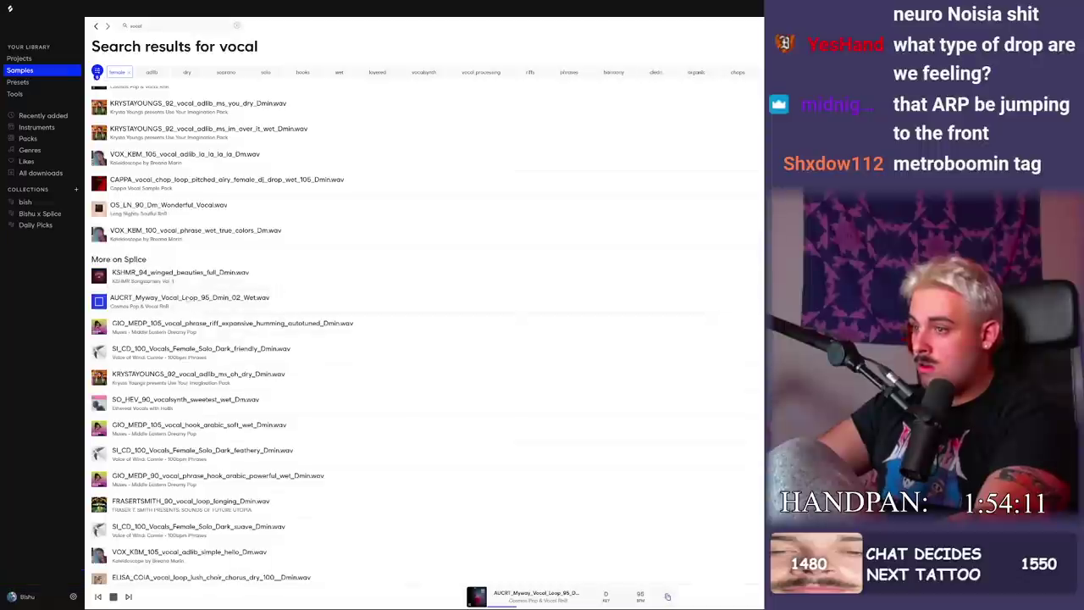
Switch back to Ableton Live, open the AUCRT_Myway vocal clip at bar 11 and set its track's Delay feedback to 18%
{"action": "key", "text": "alt+Tab"}
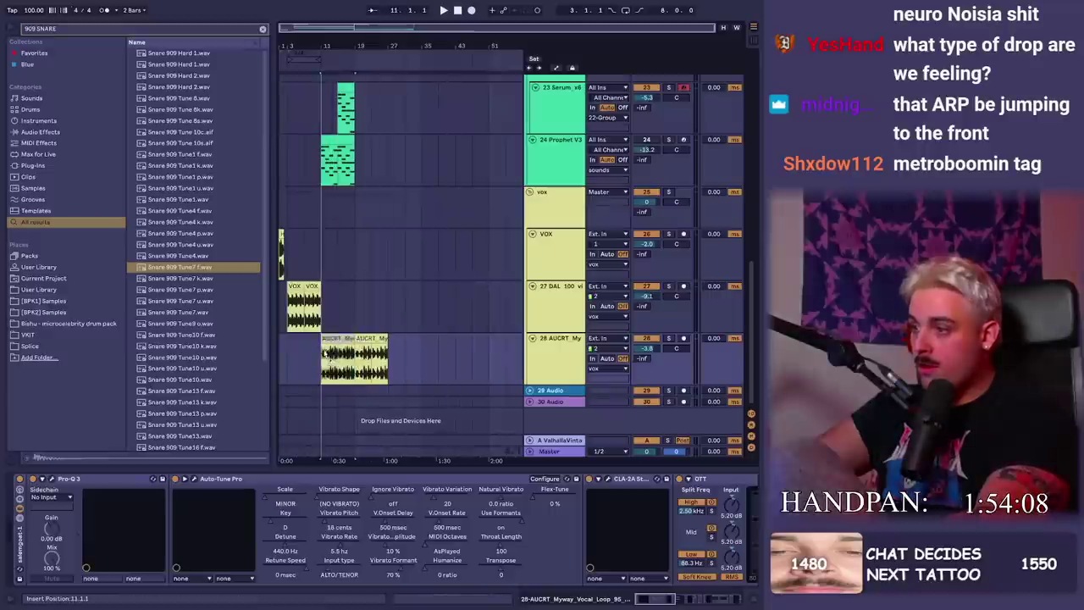
{"action": "double_click", "coordinate": [325, 354]}
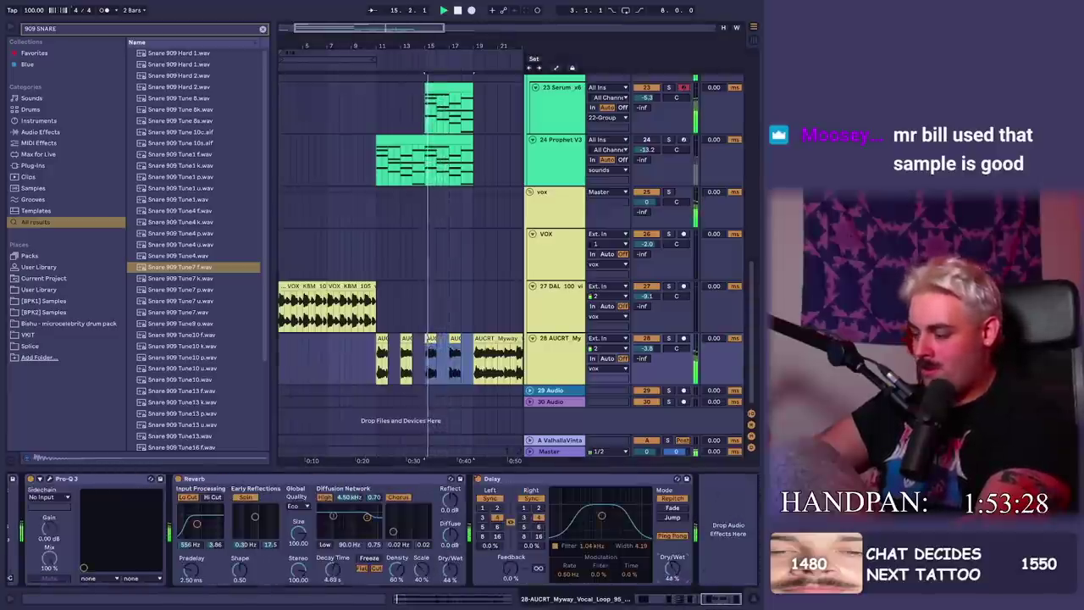
{"action": "left_click_drag", "start_coordinate": [514, 584], "coordinate": [518, 570]}
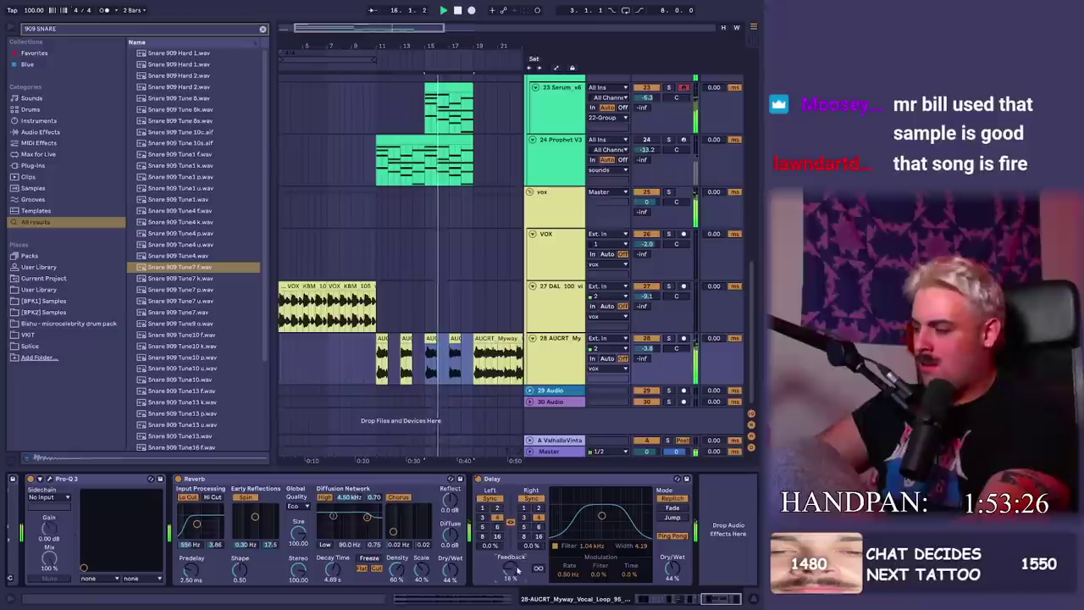
Paste a short AUCRT_Myway vocal chop just before bar 14 and clear the leftover vocal pieces between bars 14 and 15
{"action": "left_click", "coordinate": [458, 348]}
{"action": "left_click_drag", "start_coordinate": [461, 48], "coordinate": [484, 88]}
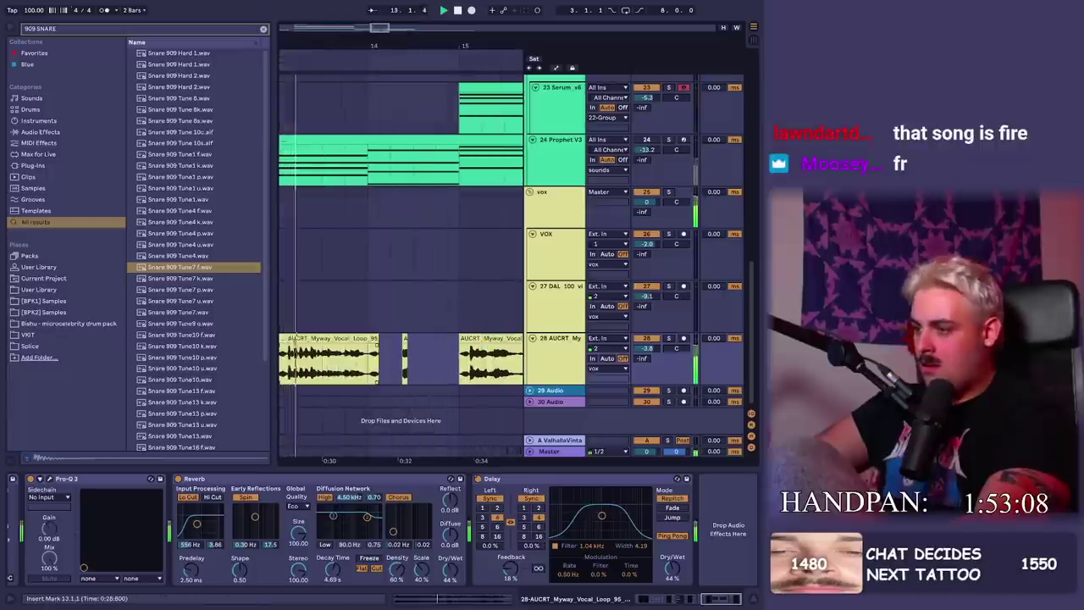
{"action": "left_click", "coordinate": [345, 365]}
{"action": "key", "text": "ctrl+v"}
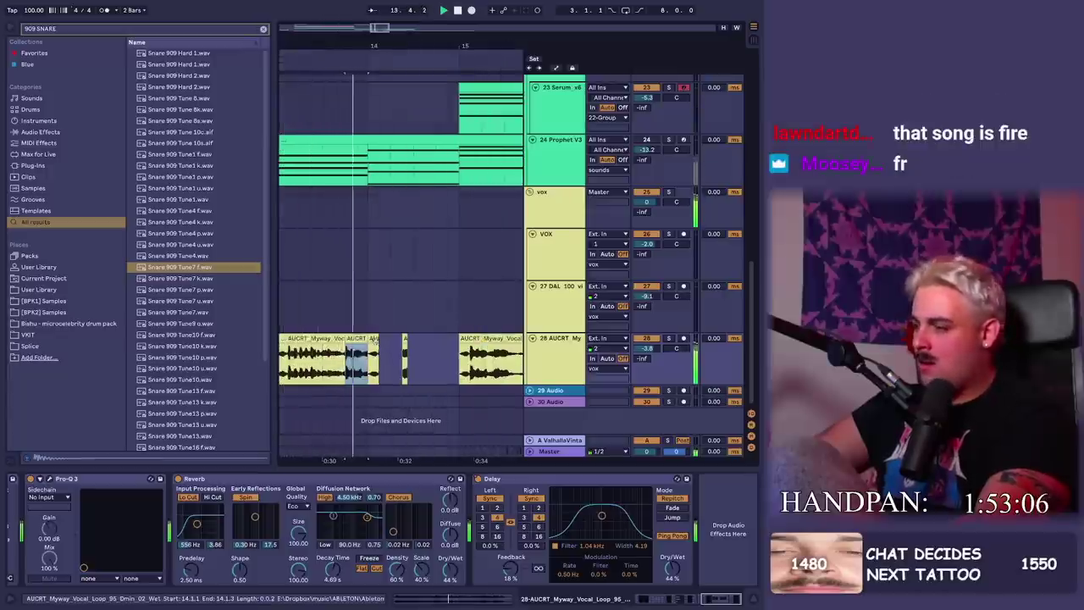
{"action": "key", "text": "Delete"}
{"action": "left_click_drag", "start_coordinate": [368, 359], "coordinate": [436, 347]}
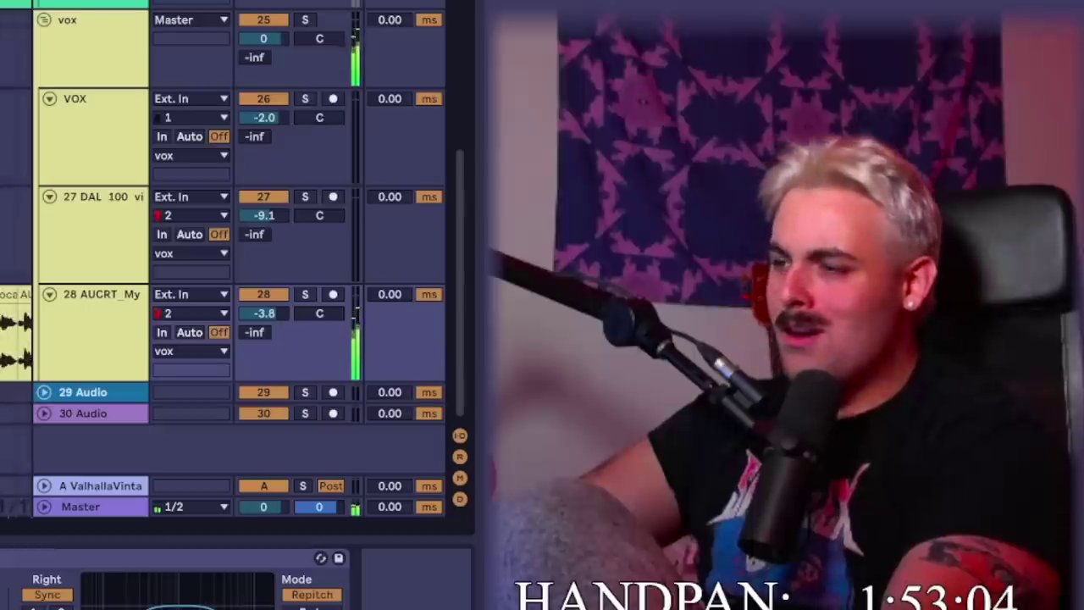
Duplicate the four-bar vocal chop pattern to bars 15 to 19 and delete the leftover vocal clips after it
{"action": "key", "text": "ctrl+d"}
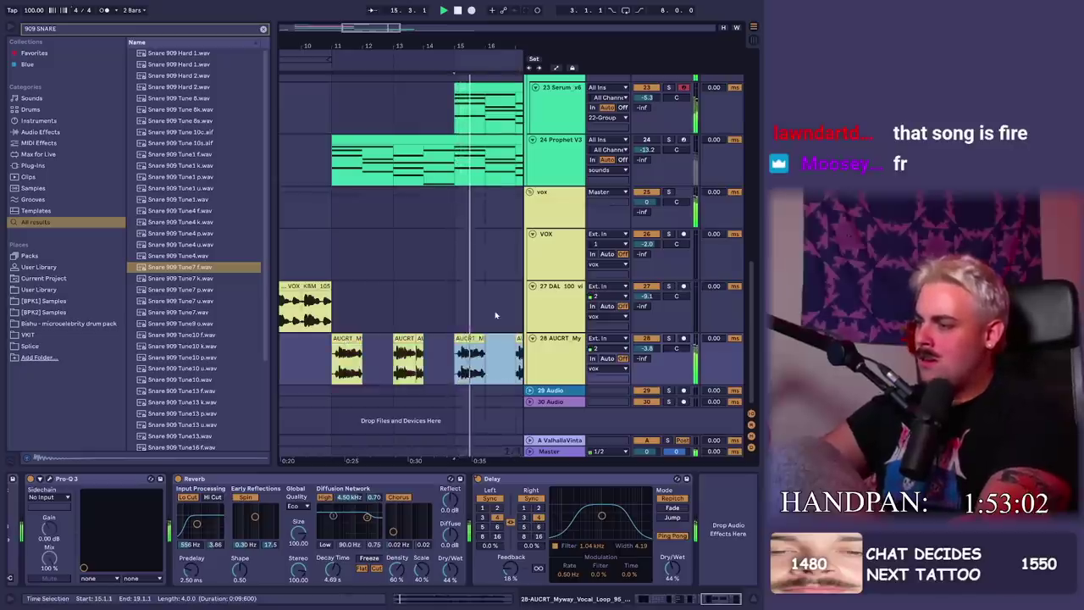
{"action": "left_click_drag", "start_coordinate": [458, 42], "coordinate": [383, 10]}
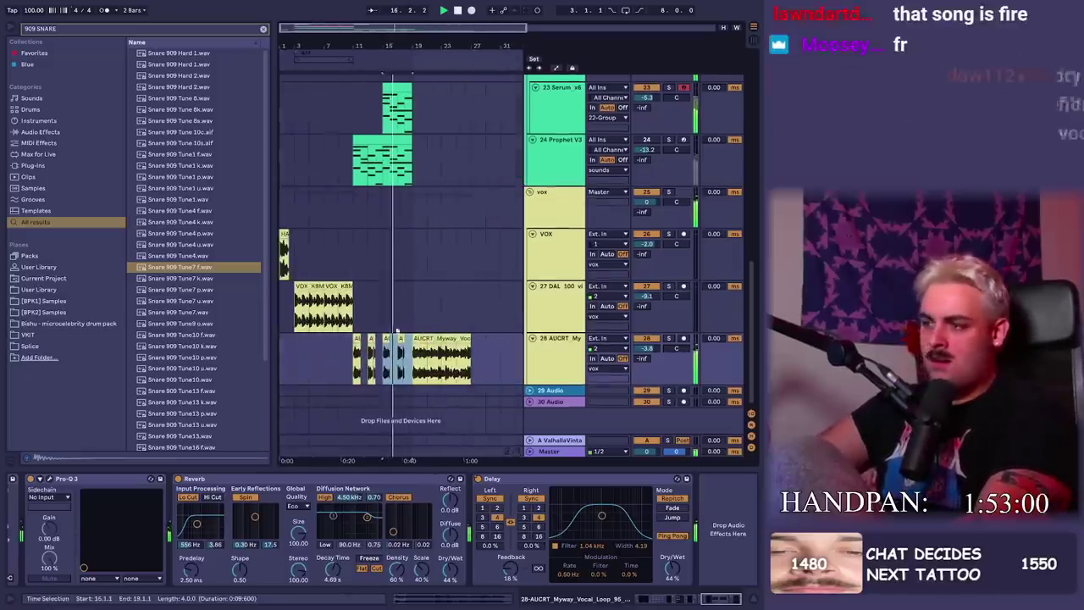
{"action": "key", "text": "Delete"}
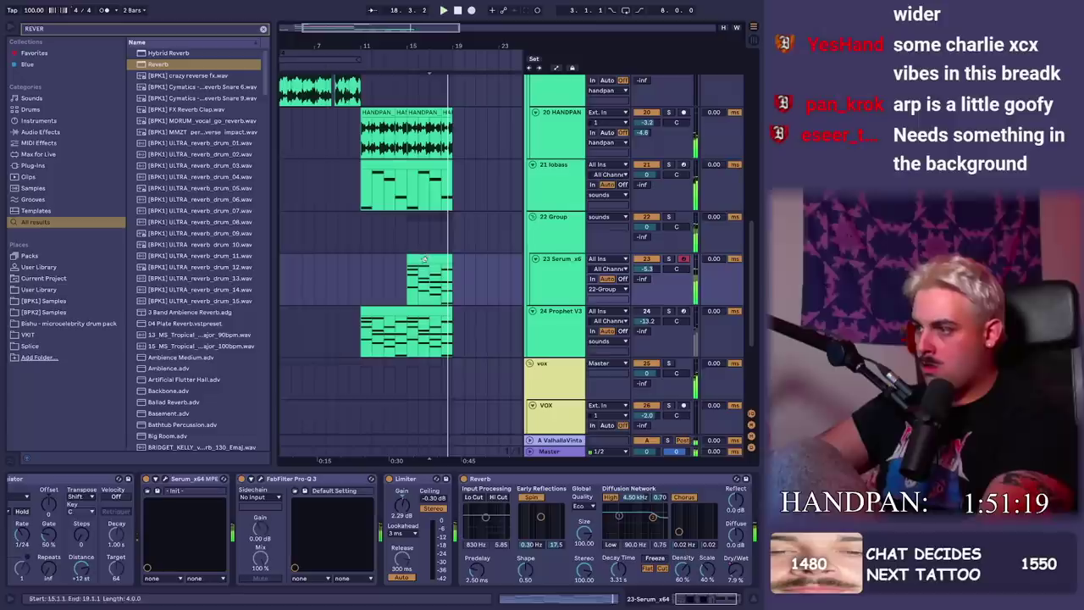
Inspect the notes of the Serum_x64 clip at bar 15 and the track's device chain through to its Reverb
{"action": "left_click", "coordinate": [424, 259]}
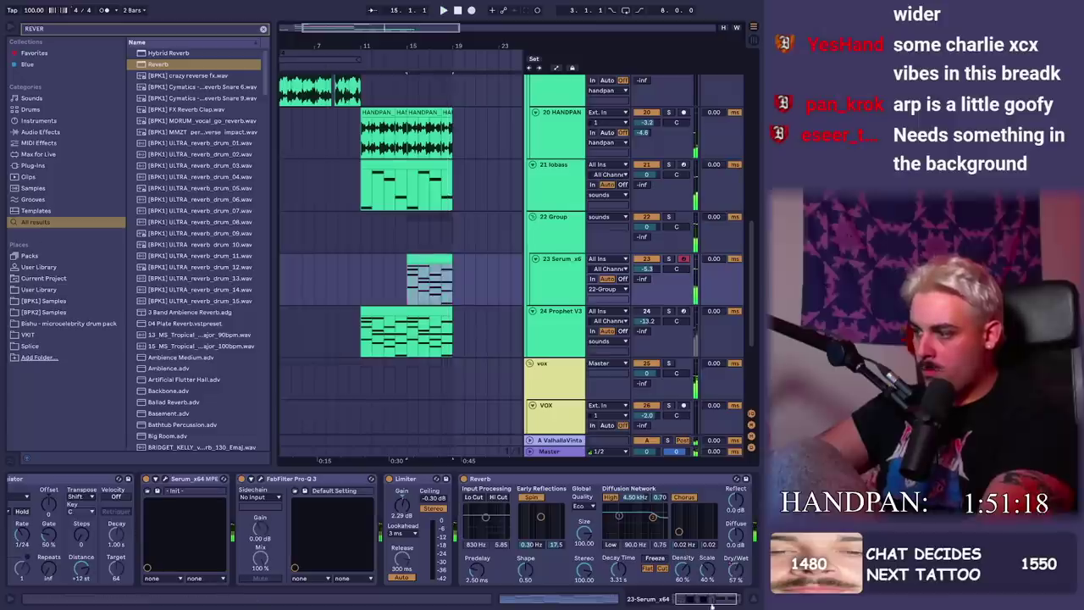
{"action": "scroll", "coordinate": [478, 563], "scroll_direction": "up", "scroll_amount": 2}
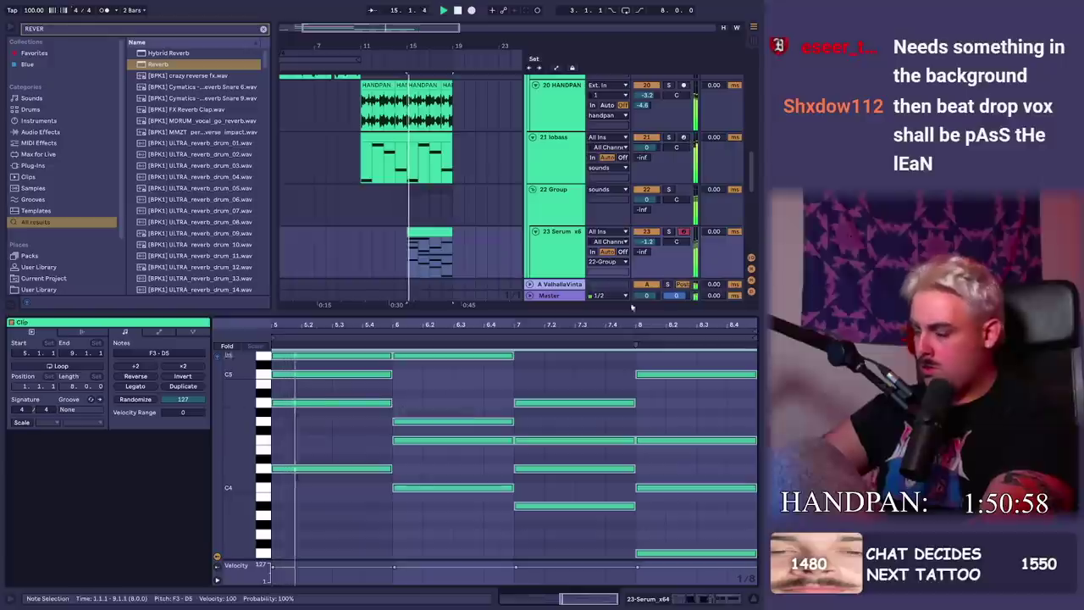
{"action": "key", "text": "shift+Tab"}
{"action": "scroll", "coordinate": [645, 284], "scroll_direction": "down", "scroll_amount": 1}
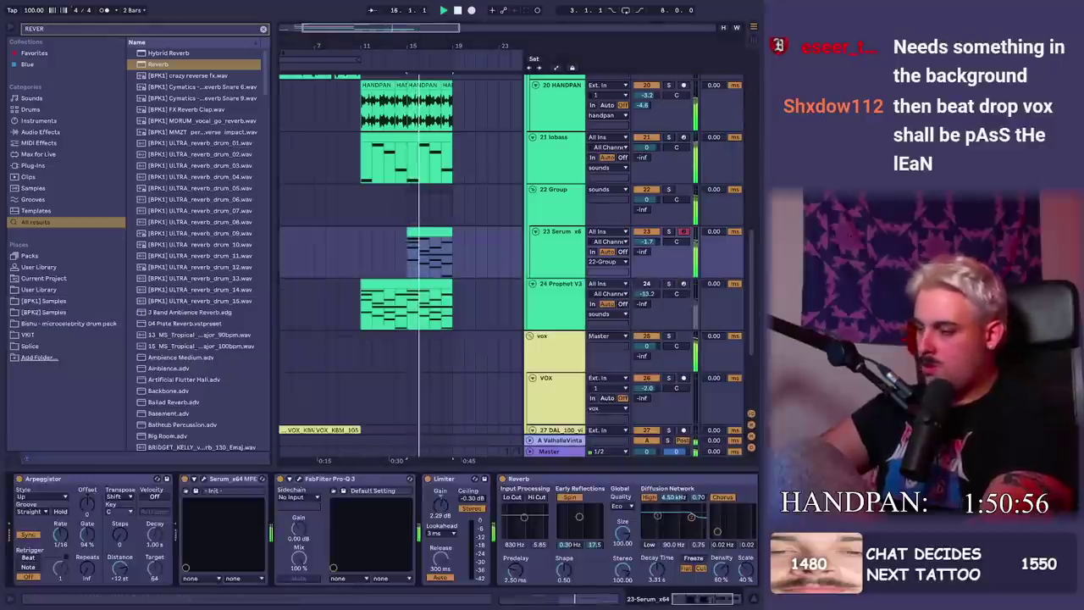
{"action": "left_click_drag", "start_coordinate": [733, 600], "coordinate": [738, 599]}
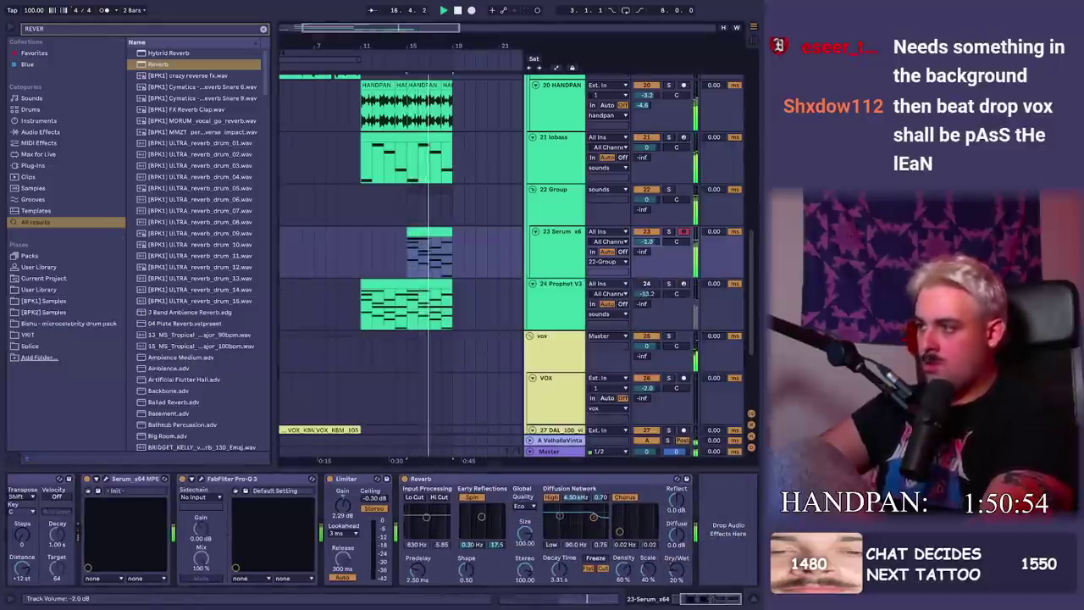
{"action": "left_click", "coordinate": [432, 255]}
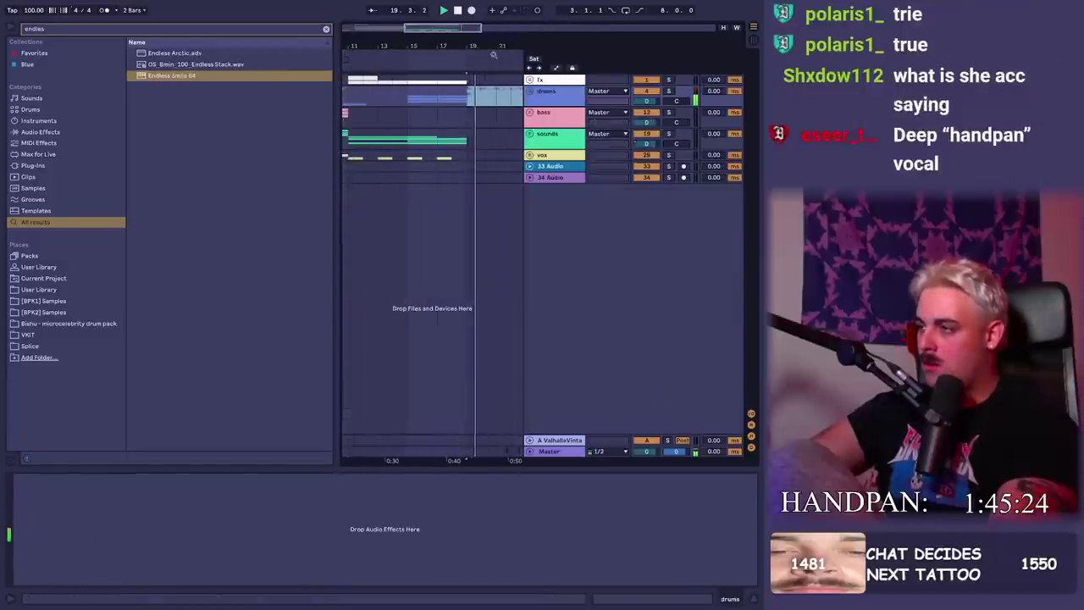
Expand the drums group and its 6 the standard track to inspect the drum clips from bar 19
{"action": "left_click", "coordinate": [529, 90]}
{"action": "scroll", "coordinate": [513, 123], "scroll_direction": "up", "scroll_amount": 3}
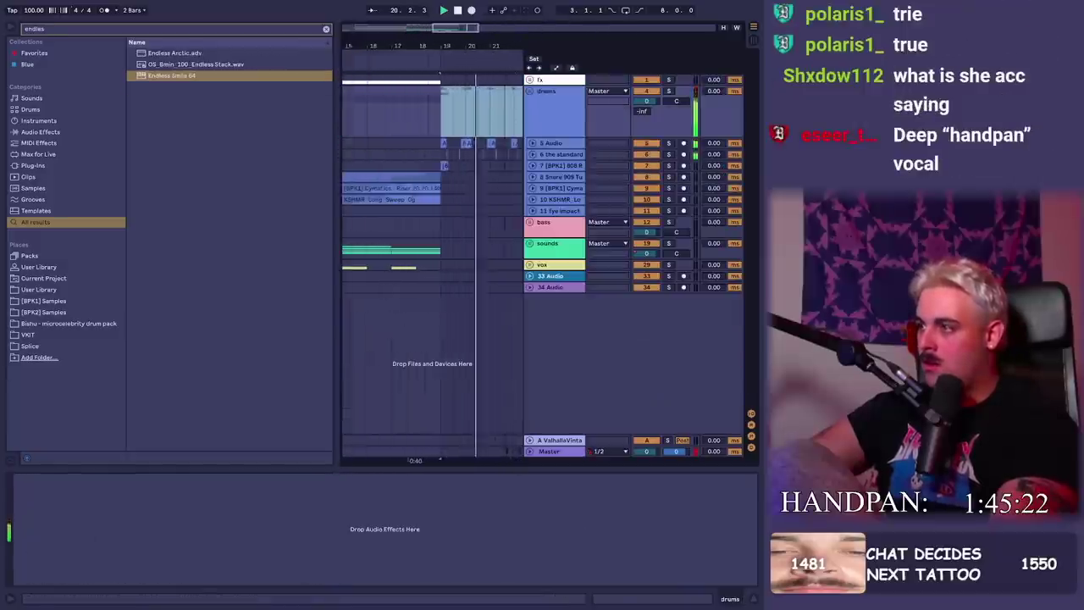
{"action": "left_click", "coordinate": [532, 154]}
{"action": "left_click", "coordinate": [471, 104]}
{"action": "left_click_drag", "start_coordinate": [475, 66], "coordinate": [443, 80]}
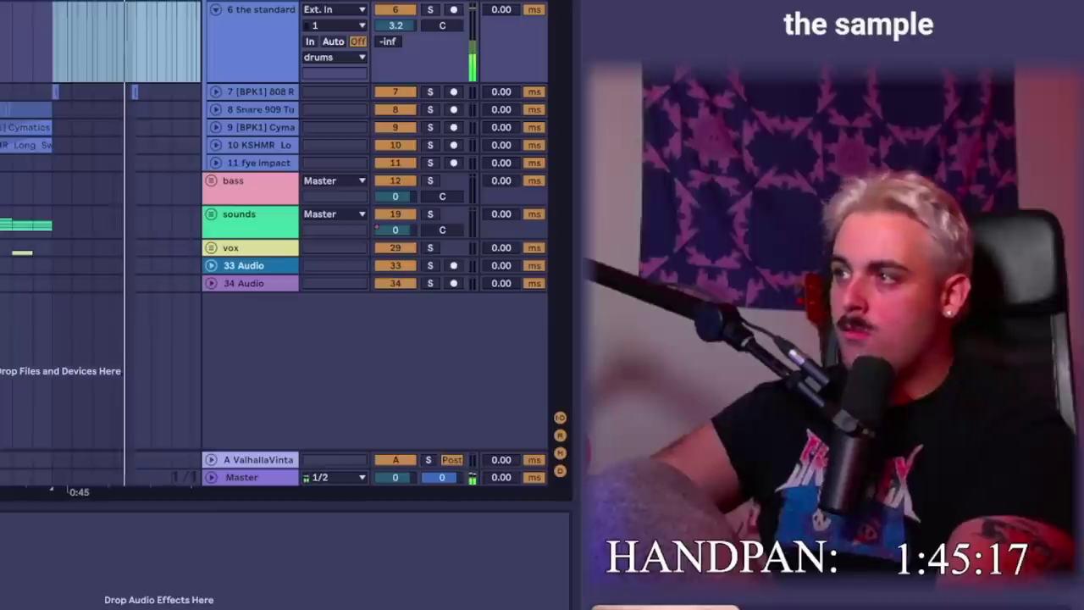
{"action": "scroll", "coordinate": [449, 174], "scroll_direction": "down", "scroll_amount": 1}
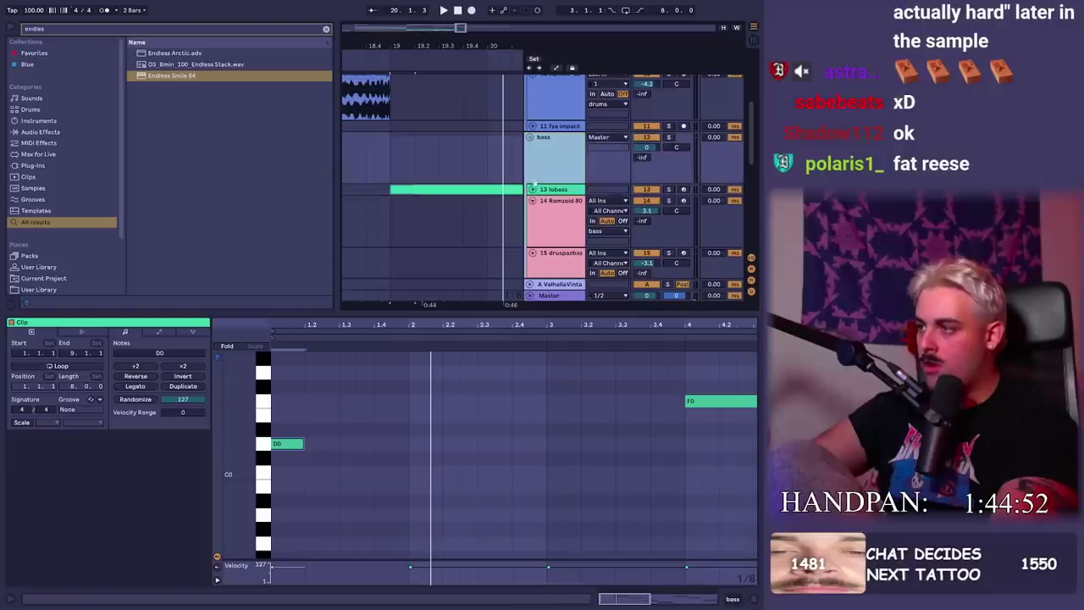
Assign the bass group's track color to its grouped tracks and clips and expand the lobass track
{"action": "right_click", "coordinate": [543, 173]}
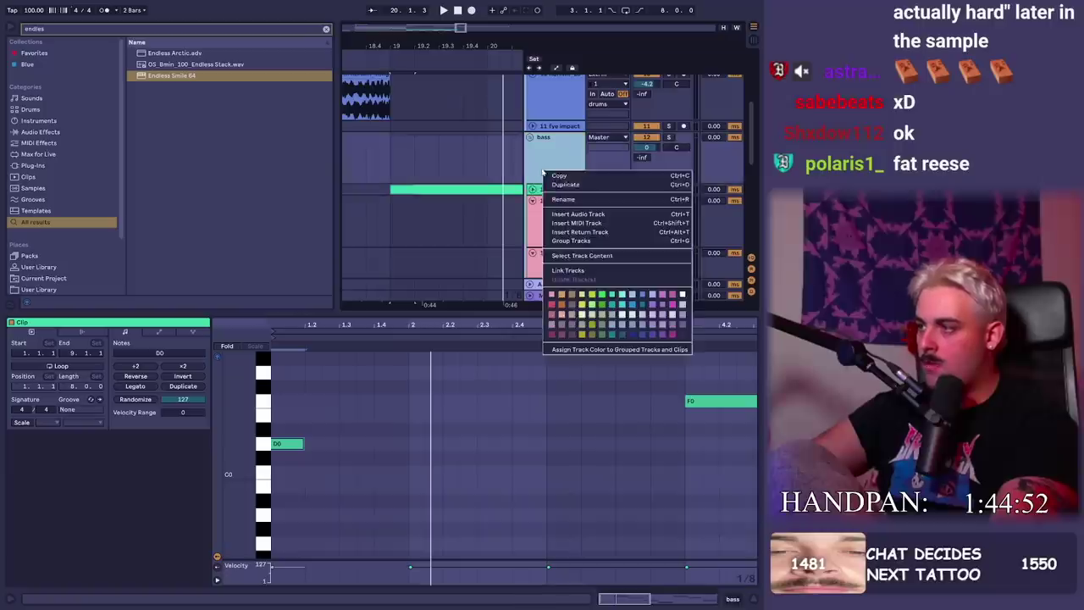
{"action": "left_click", "coordinate": [591, 349]}
{"action": "left_click", "coordinate": [532, 189]}
Play the lobass clip at bar 19 and add a D0 note at about its bar 2
{"action": "left_click", "coordinate": [428, 189]}
{"action": "key", "text": "space"}
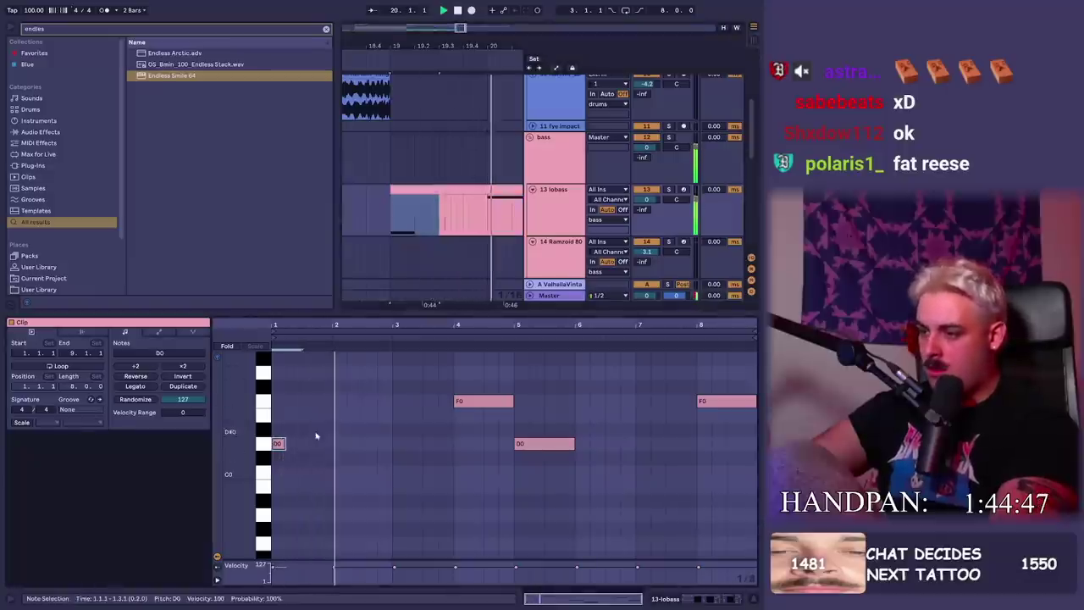
{"action": "double_click", "coordinate": [333, 444]}
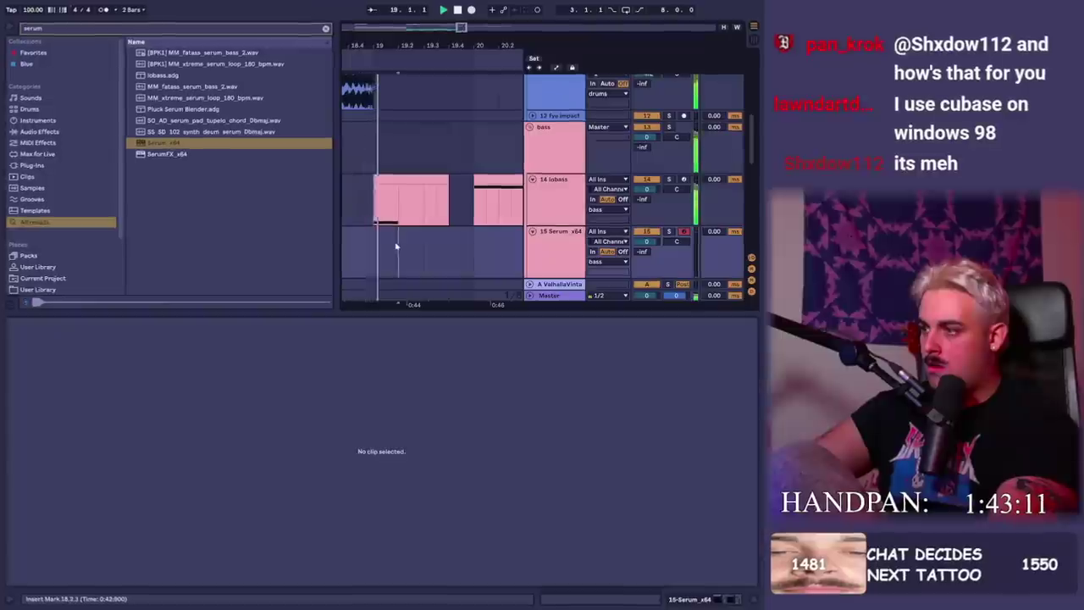
Duplicate a one-beat section of the Serum_x64 bass clip in bar 19 and paste the copied clip at bar 19 on the Operator track
{"action": "left_click", "coordinate": [436, 254]}
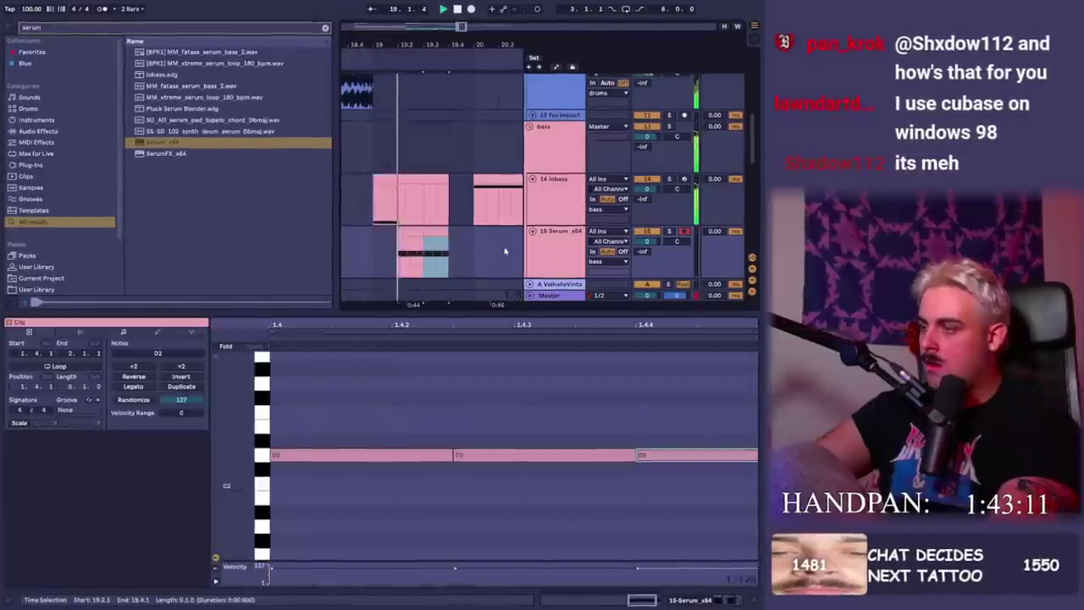
{"action": "key", "text": "ctrl+d"}
{"action": "left_click_drag", "start_coordinate": [472, 245], "coordinate": [373, 242]}
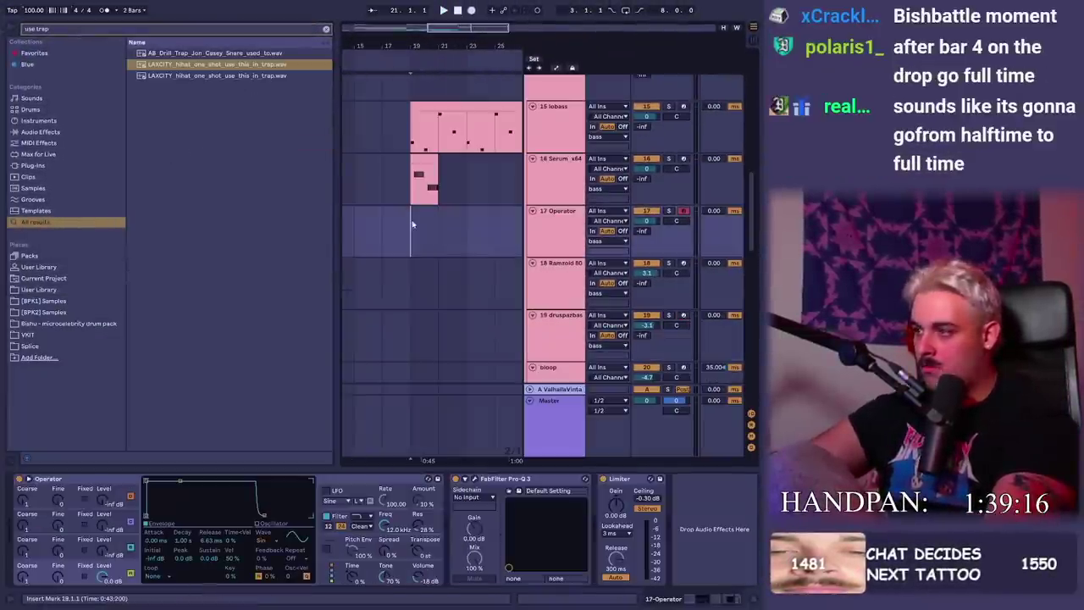
{"action": "key", "text": "ctrl+v"}
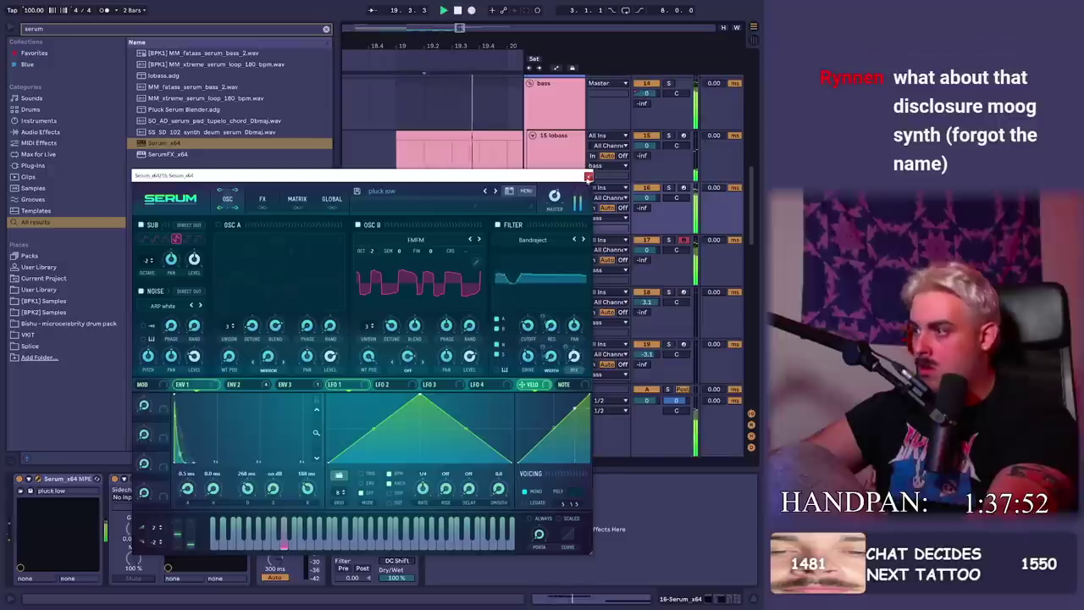
Close the Serum window and load the [BPK1] drewwide preset onto the 17 Serum_x64 track
{"action": "left_click", "coordinate": [588, 177]}
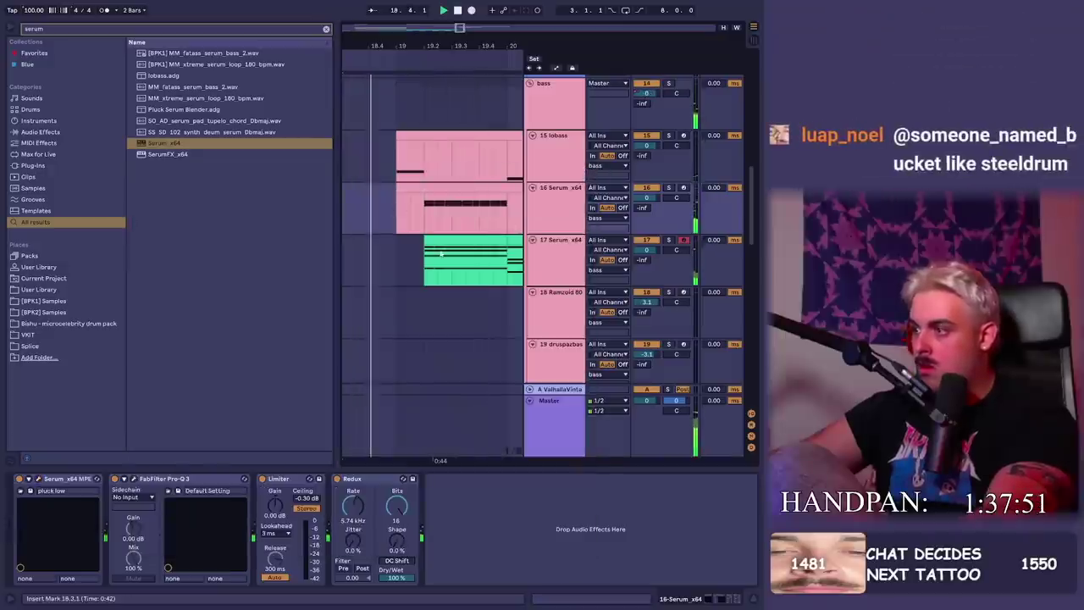
{"action": "key", "text": "Down"}
{"action": "key", "text": "ctrl+f"}
{"action": "type", "text": "dreww"}
{"action": "key", "text": "Down"}
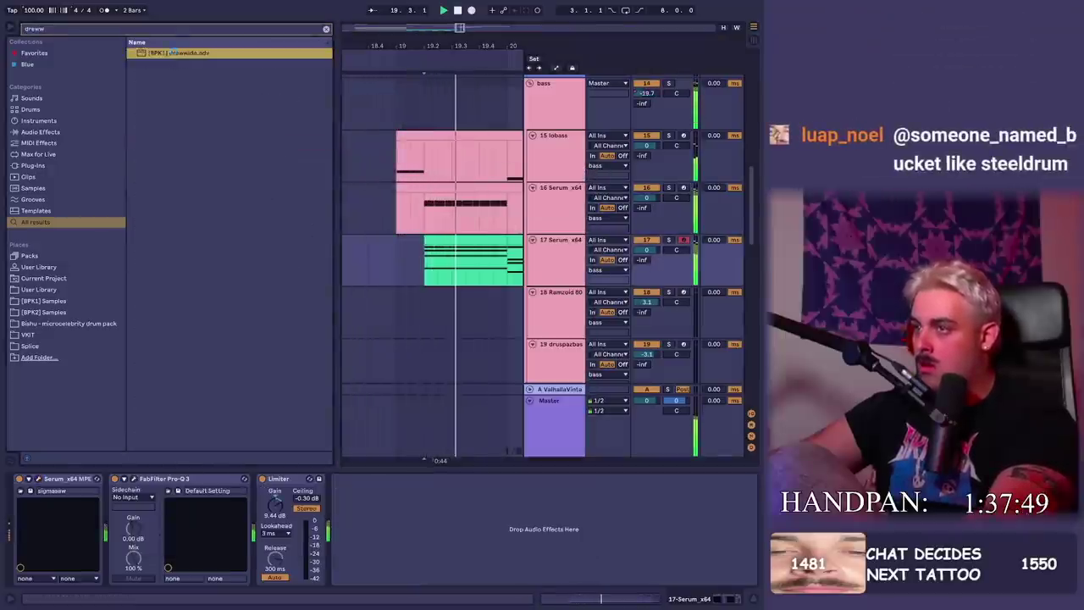
{"action": "key", "text": "Return"}
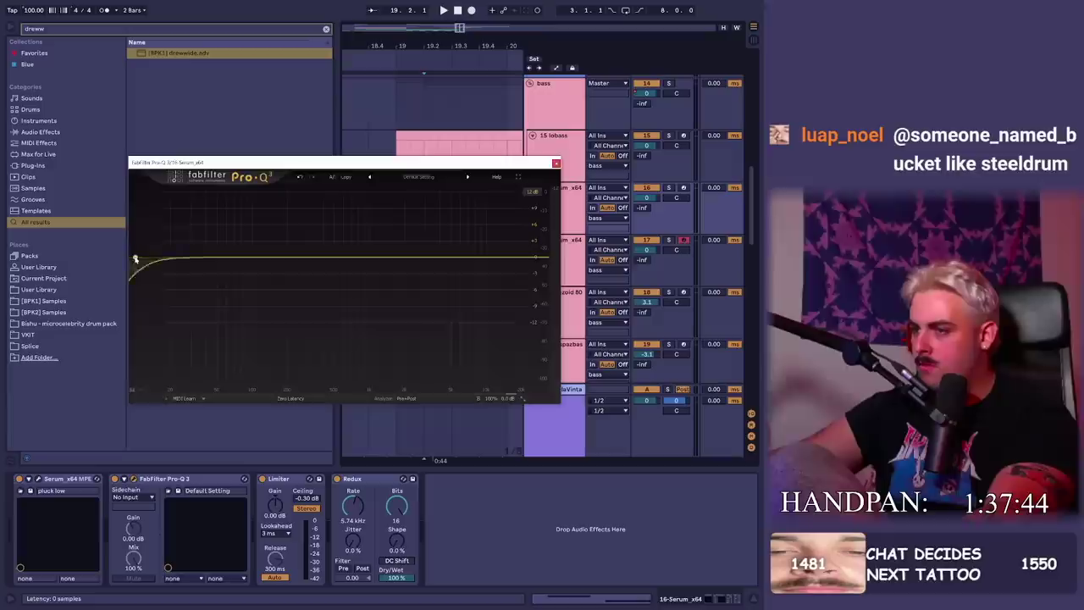
Raise the frequency of the low-cut band in the FabFilter Pro-Q 3 on the 16 Serum_x64 track
{"action": "left_click_drag", "start_coordinate": [135, 259], "coordinate": [291, 269]}
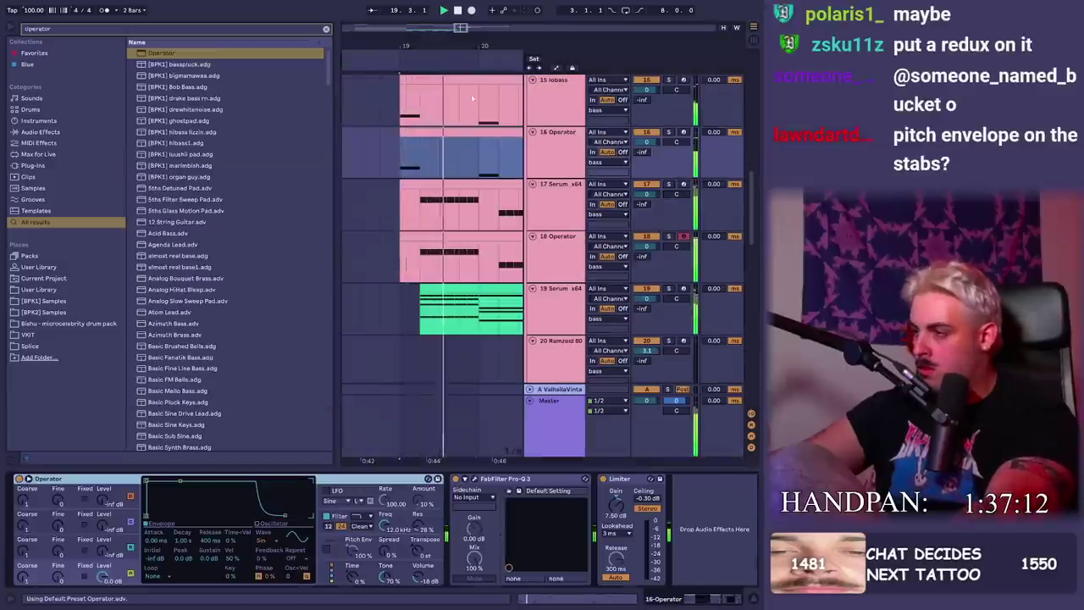
{"action": "left_click_drag", "start_coordinate": [421, 46], "coordinate": [402, 18]}
{"action": "left_click", "coordinate": [415, 289]}
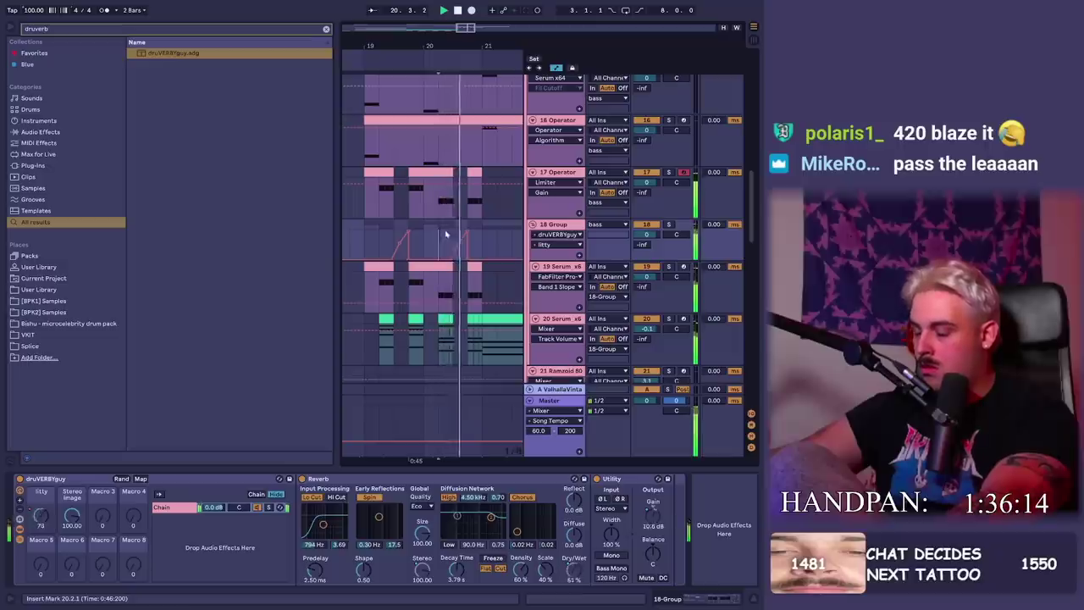
Stop playback, hide the automation lanes and look over the bass tracks around bars 19 to 21
{"action": "key", "text": "a"}
{"action": "key", "text": "space"}
{"action": "scroll", "coordinate": [489, 340], "scroll_direction": "up", "scroll_amount": 4}
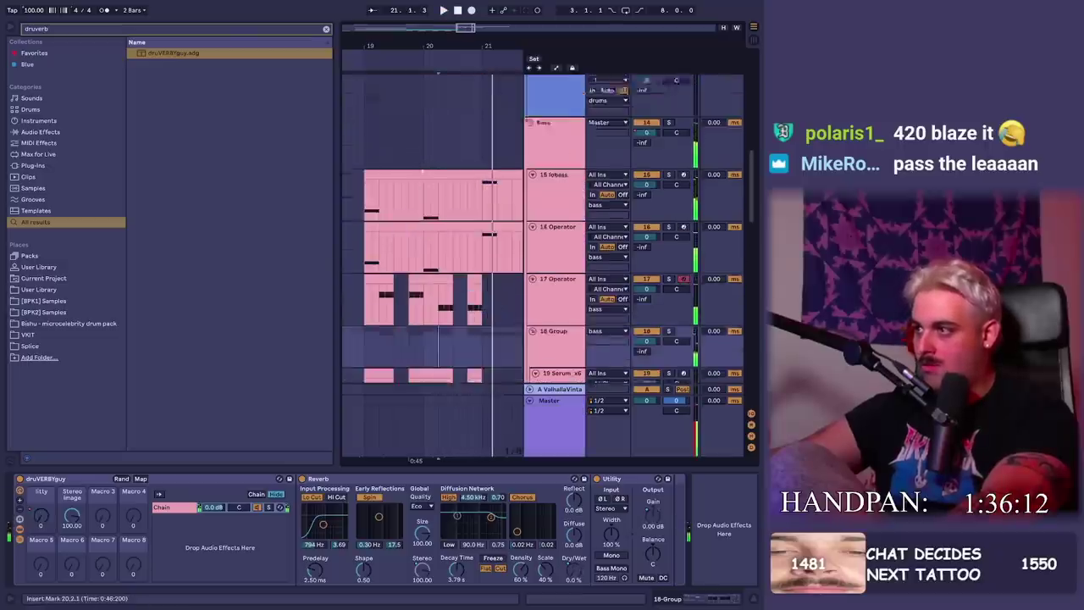
{"action": "scroll", "coordinate": [465, 187], "scroll_direction": "down", "scroll_amount": 3}
{"action": "left_click", "coordinate": [464, 188]}
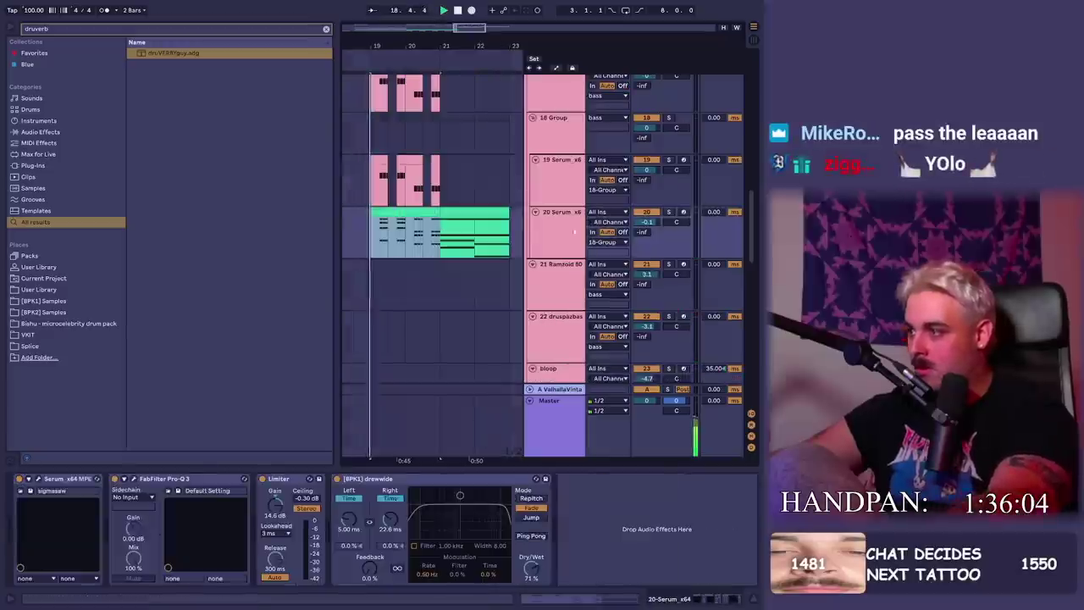
Add a Saturator after the Limiter on the 20 Serum_x64 track
{"action": "key", "text": "ctrl+f"}
{"action": "type", "text": "sat"}
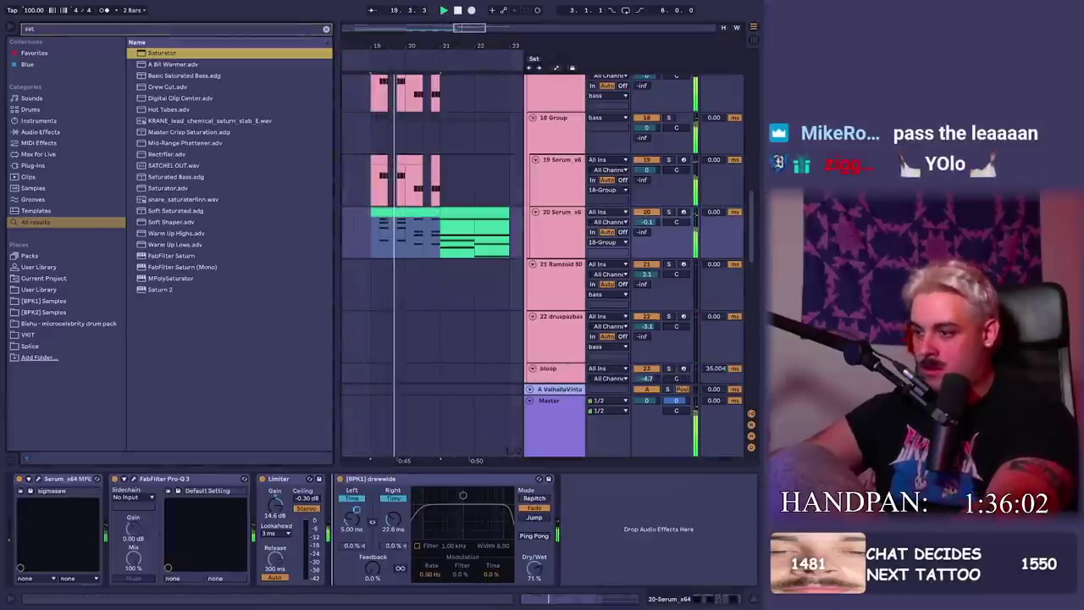
{"action": "key", "text": "Return"}
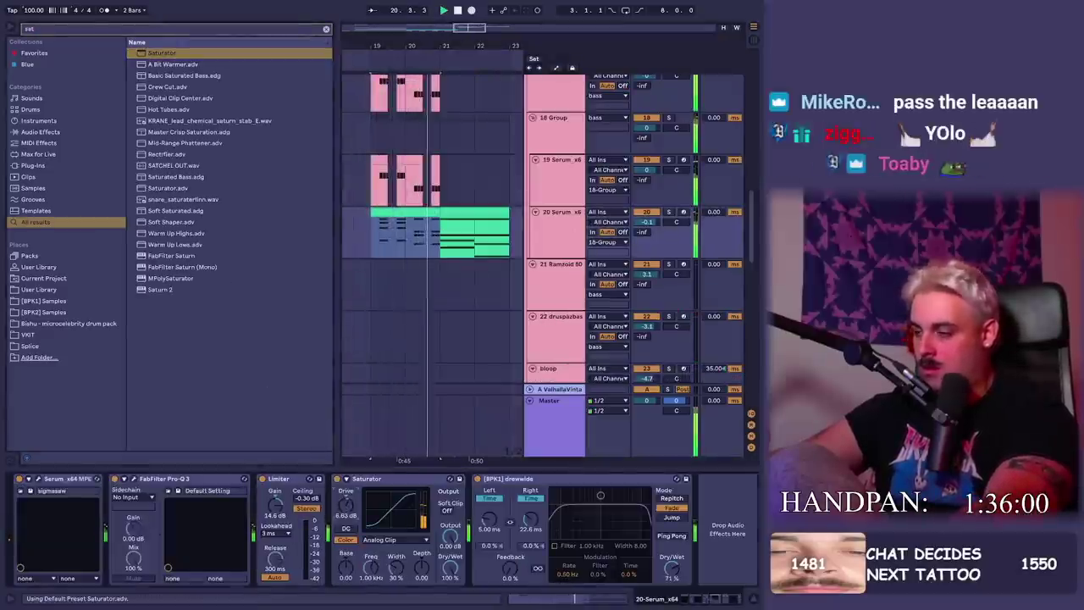
Duplicate the two-bar kick section from bar 19 to 21 on the 7 Audio track
{"action": "key", "text": "space"}
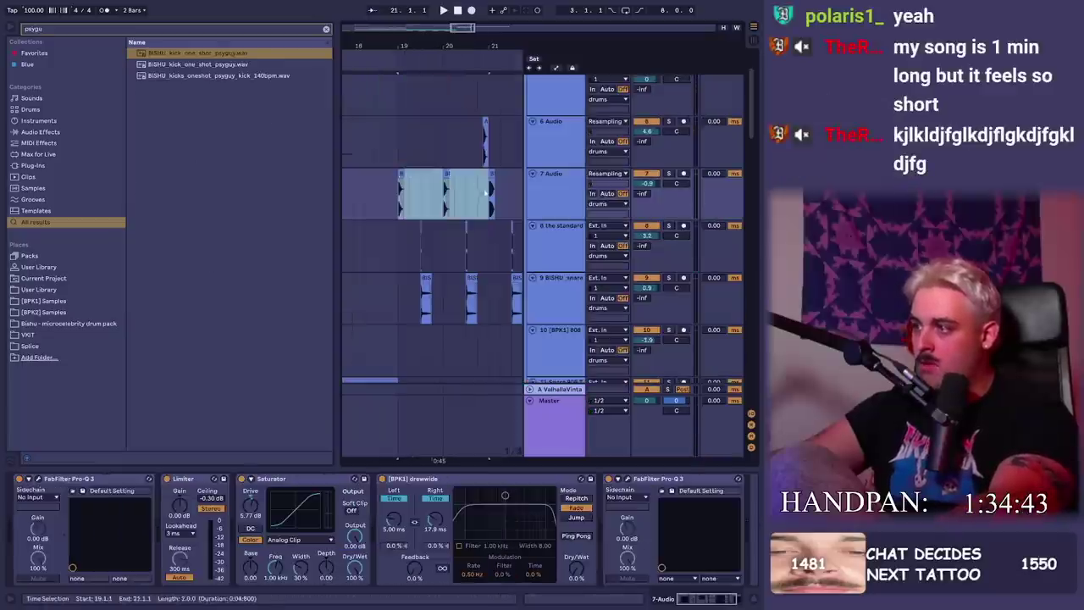
{"action": "key", "text": "ctrl+d"}
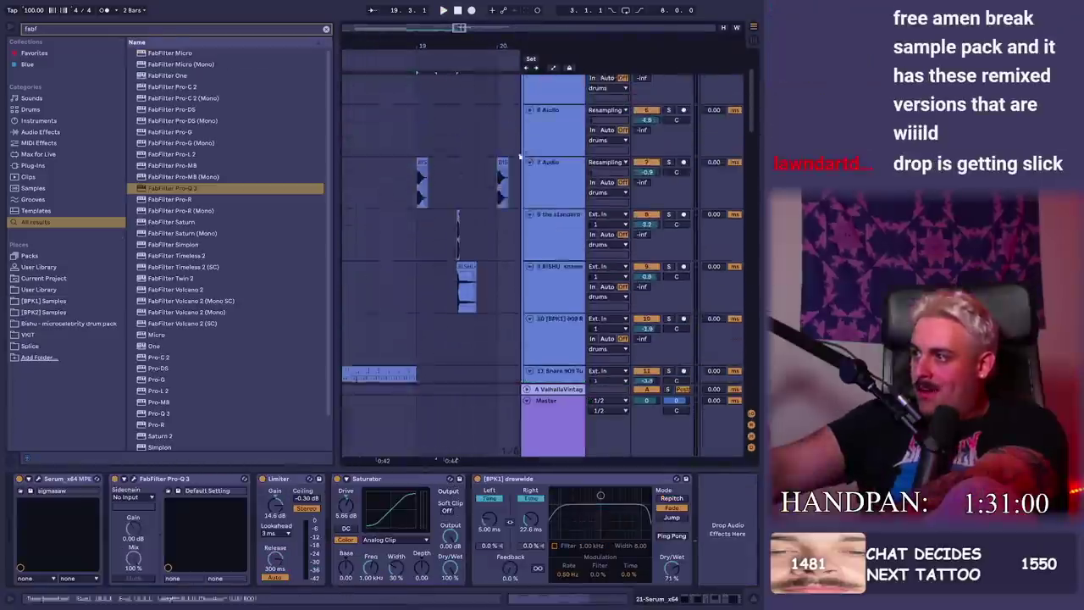
Insert an audio track below 7 Audio and place the [BPK1] Cymatics - Impact 4.wav sample at bar 19 on it
{"action": "scroll", "coordinate": [520, 155], "scroll_direction": "down", "scroll_amount": 1}
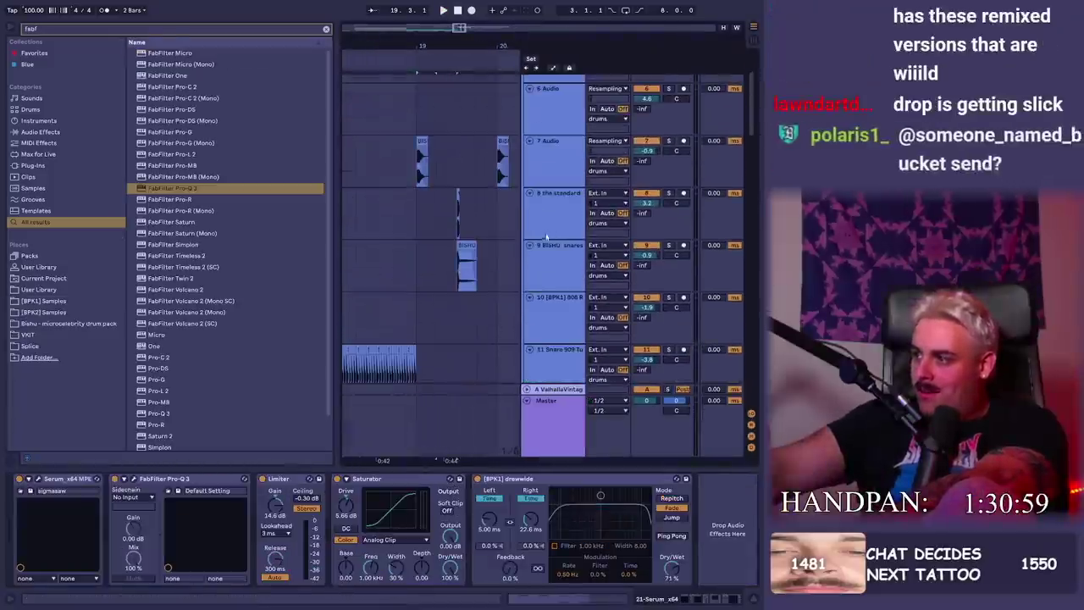
{"action": "left_click", "coordinate": [558, 158]}
{"action": "key", "text": "ctrl+t"}
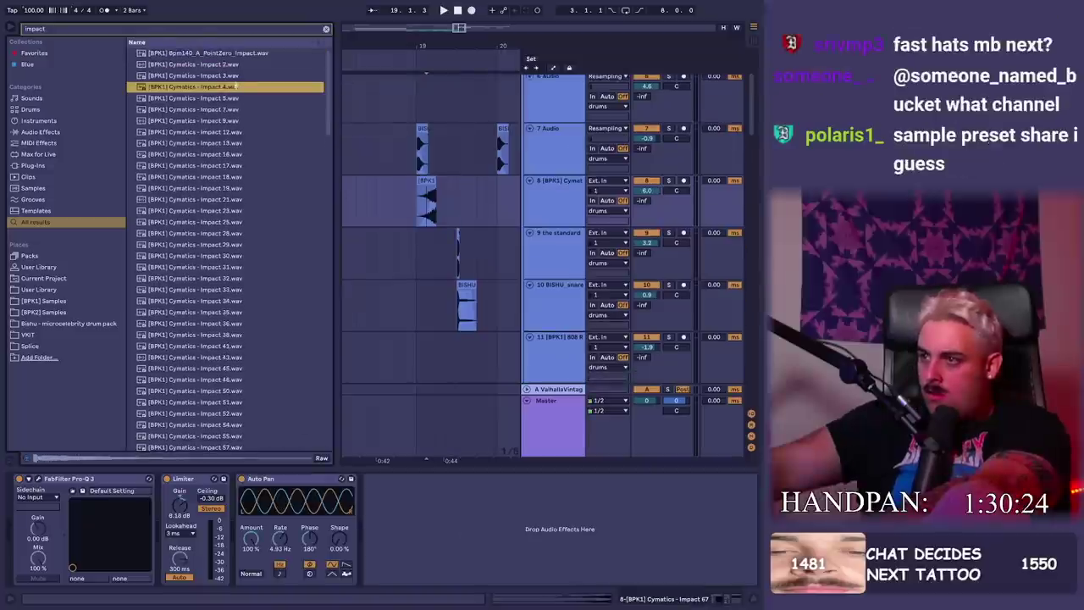
{"action": "left_click_drag", "start_coordinate": [193, 86], "coordinate": [414, 197]}
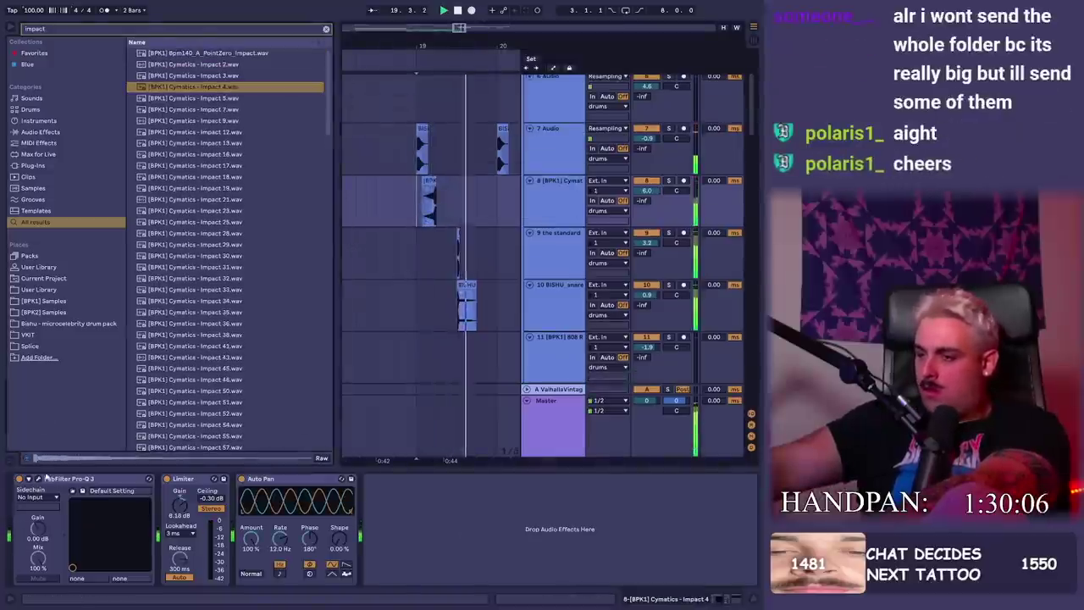
Open the FabFilter Pro-Q 3 on the Cymatics - Impact 4 track
{"action": "left_click", "coordinate": [37, 479]}
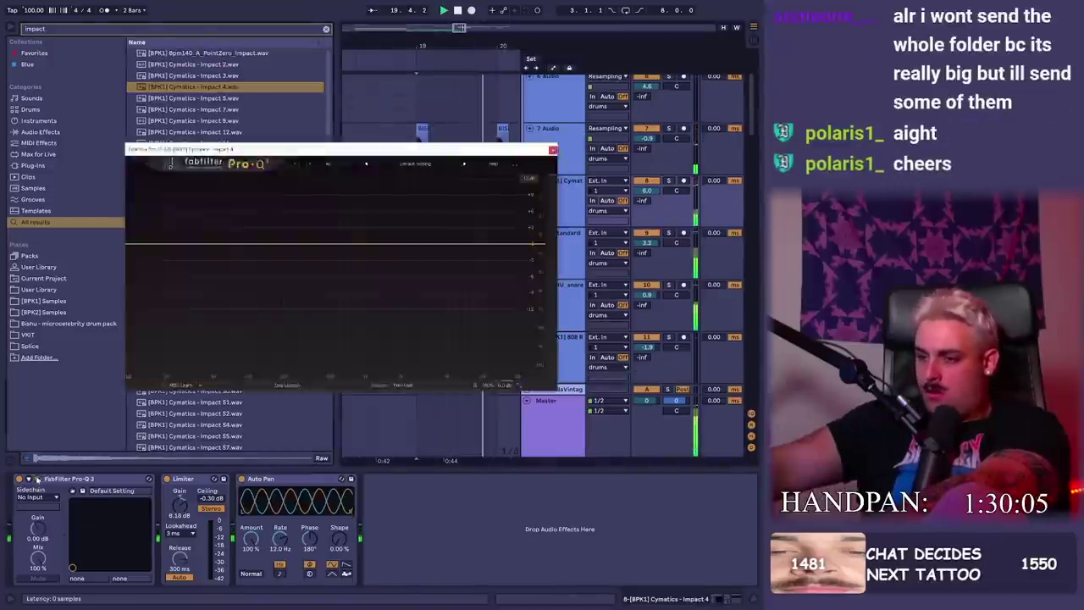
{"action": "left_click", "coordinate": [37, 479]}
{"action": "left_click", "coordinate": [37, 480]}
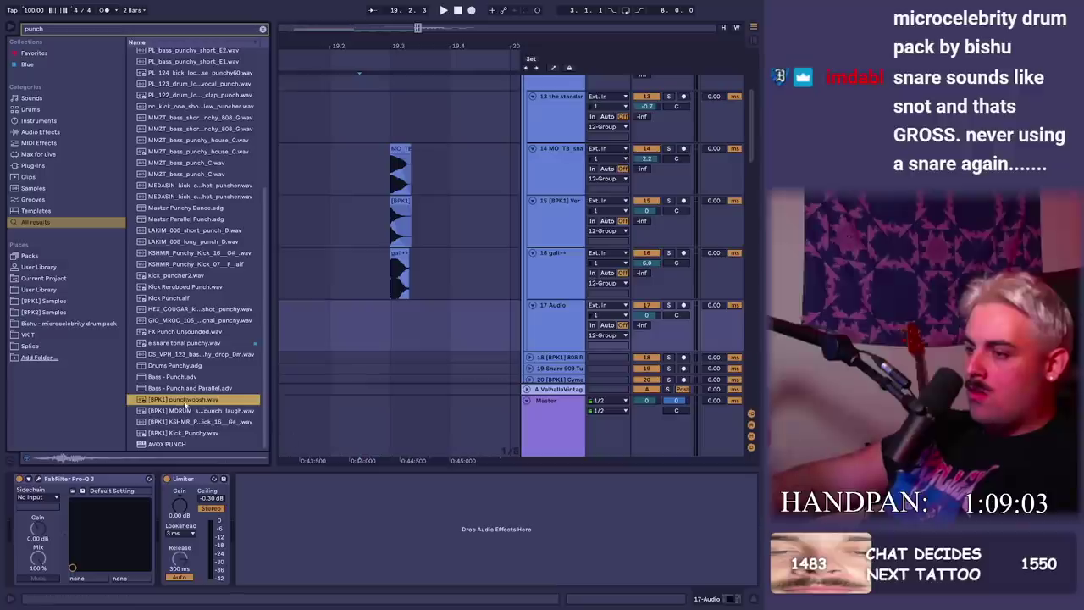
Place the [BPK1] punchwoosh.wav sample on the 17 Audio track around beat 19.3, audition it and delete the selected part
{"action": "left_click_drag", "start_coordinate": [185, 405], "coordinate": [396, 316]}
{"action": "key", "text": "space"}
{"action": "key", "text": "space"}
{"action": "key", "text": "Delete"}
{"action": "left_click", "coordinate": [388, 273]}
{"action": "scroll", "coordinate": [404, 249], "scroll_direction": "up", "scroll_amount": 5}
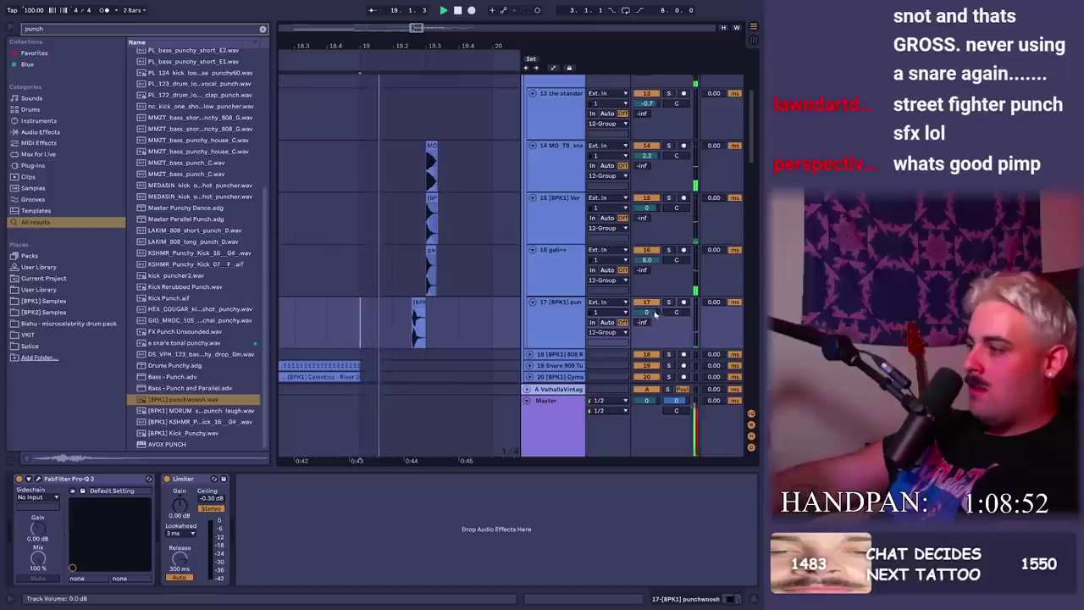
Raise the volume of the punchwoosh track to 6.0 dB
{"action": "left_click_drag", "start_coordinate": [648, 312], "coordinate": [648, 271]}
{"action": "left_click_drag", "start_coordinate": [442, 46], "coordinate": [443, 61]}
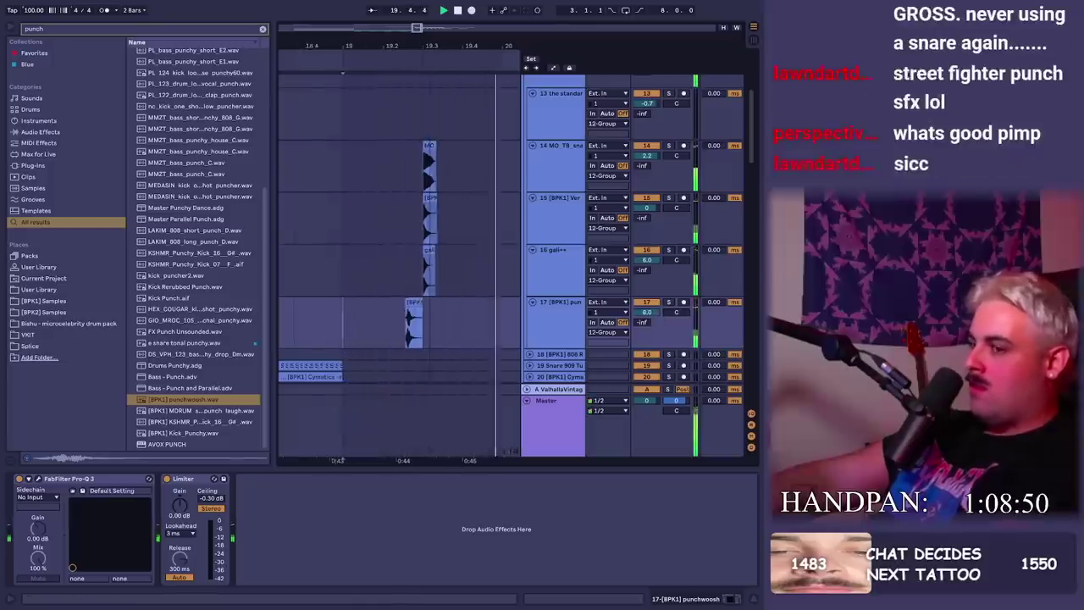
{"action": "scroll", "coordinate": [452, 213], "scroll_direction": "up", "scroll_amount": 1}
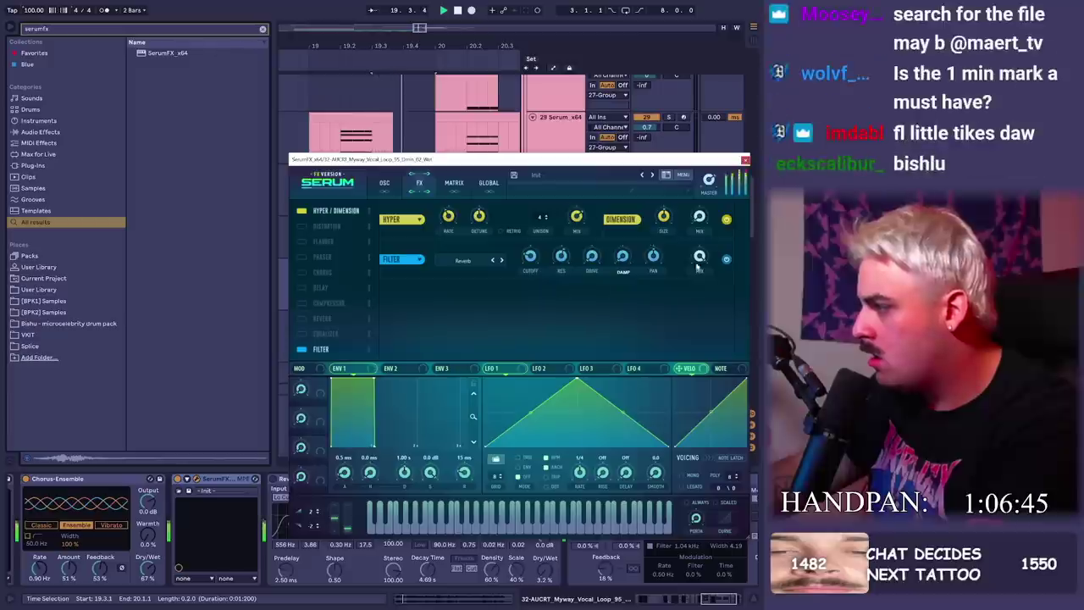
Close SerumFX, then copy the AUCRT_Myway chop near 19.3 with its druVERBYguy automation and paste it over the chop near 20.3
{"action": "left_click", "coordinate": [745, 160]}
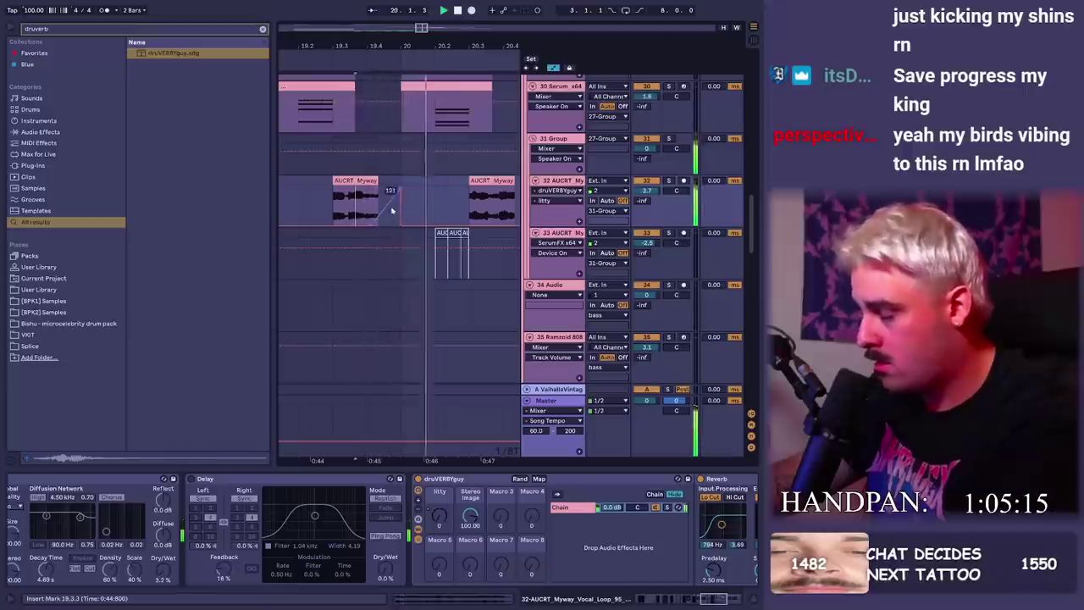
{"action": "left_click", "coordinate": [332, 204]}
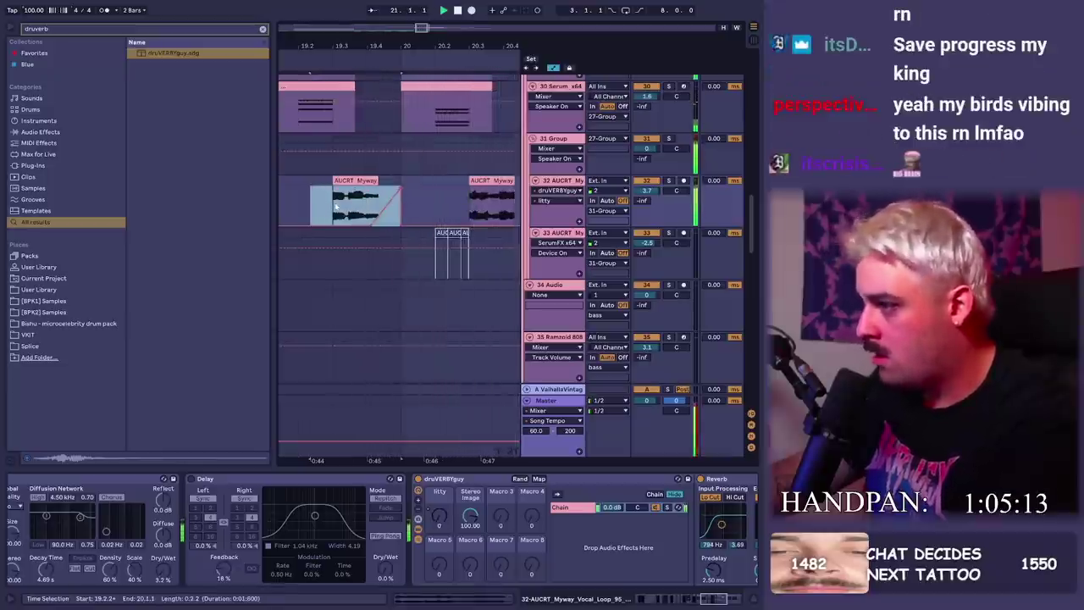
{"action": "left_click", "coordinate": [335, 207], "text": "shift"}
{"action": "left_click", "coordinate": [472, 200]}
{"action": "key", "text": "ctrl+v"}
{"action": "key", "text": "space"}
{"action": "key", "text": "space"}
{"action": "left_click_drag", "start_coordinate": [513, 52], "coordinate": [430, 53]}
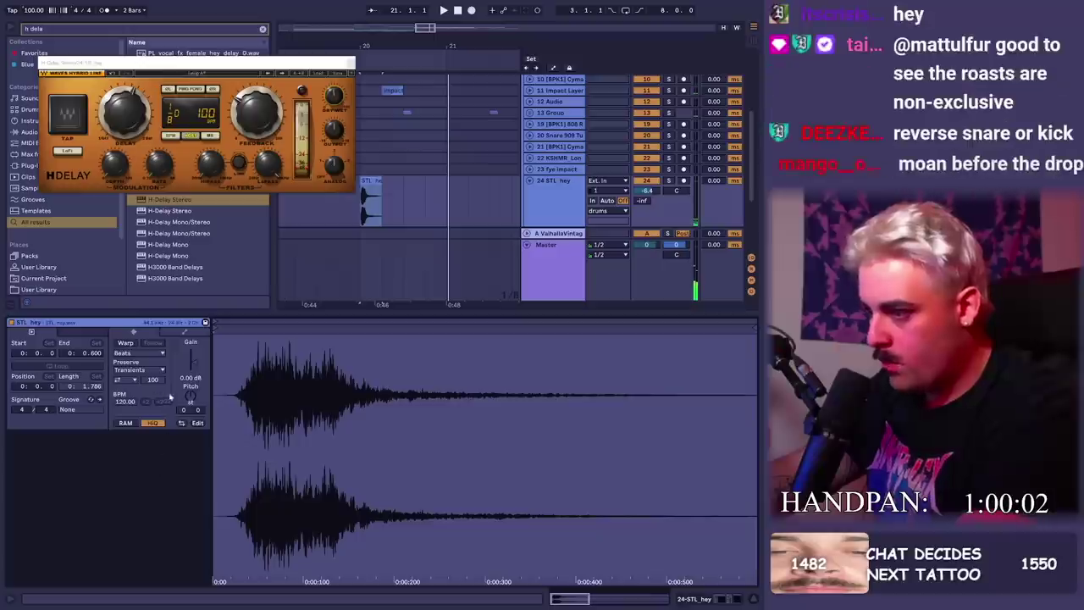
Set the STL_hey clip's pitch to -5 semitones and trim off its tail after beat 20.2
{"action": "left_click_drag", "start_coordinate": [185, 409], "coordinate": [185, 423]}
{"action": "key", "text": "space"}
{"action": "left_click_drag", "start_coordinate": [385, 195], "coordinate": [426, 198]}
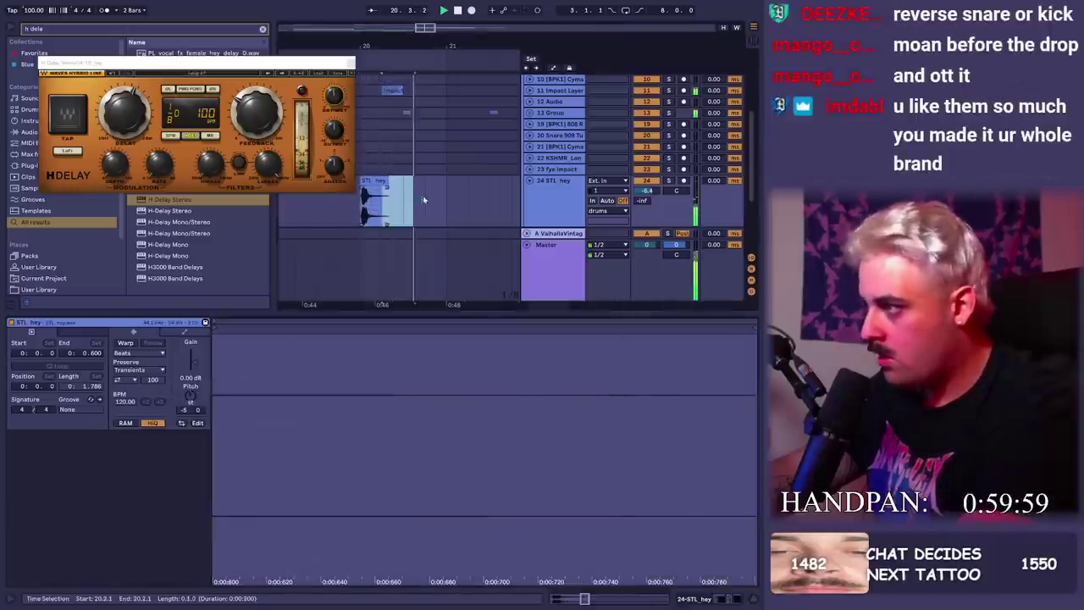
{"action": "key", "text": "Delete"}
Select the STL_hey clip, close the H-Delay window and search the browser for "util"
{"action": "left_click", "coordinate": [362, 178]}
{"action": "left_click", "coordinate": [351, 63]}
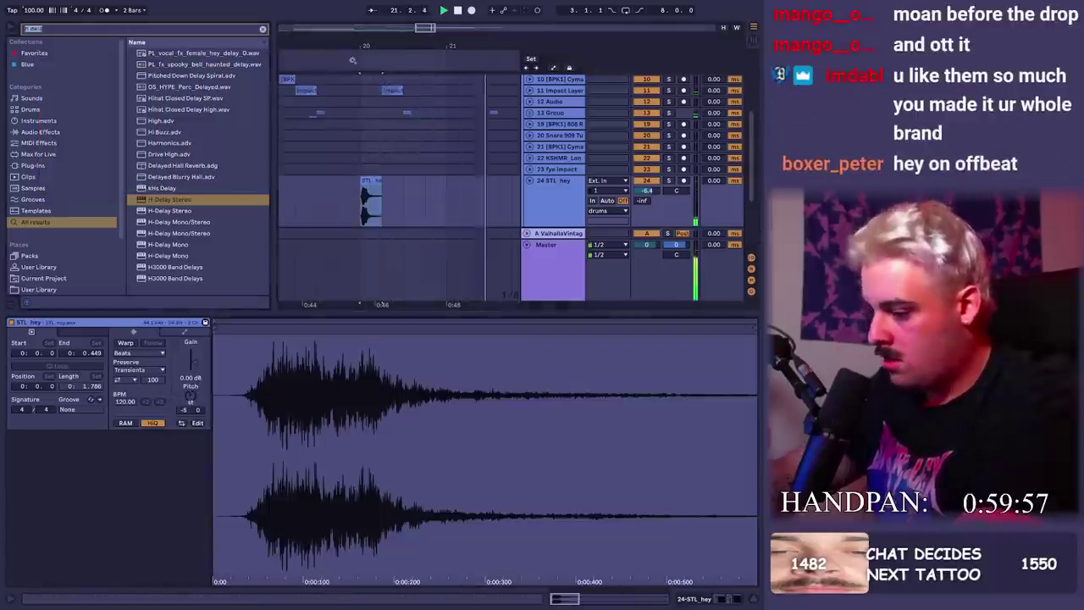
{"action": "key", "text": "ctrl+f"}
{"action": "type", "text": "util"}
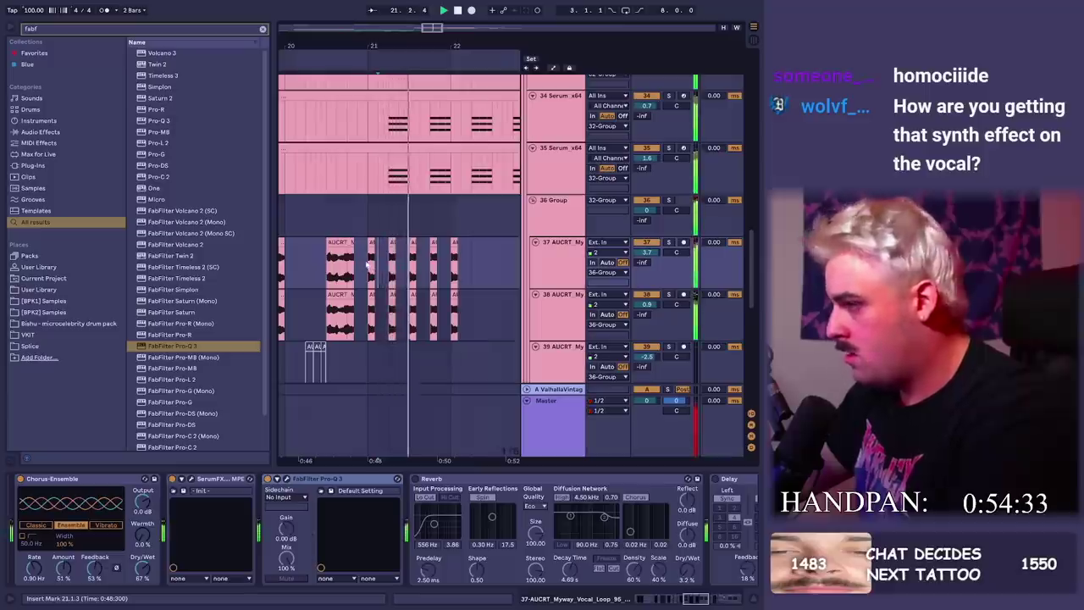
Duplicate the AUCRT_Myway vocal chops on tracks 37 and 38 to fill bars 21 to 23, and undo the last duplicate
{"action": "left_click_drag", "start_coordinate": [366, 266], "coordinate": [398, 297]}
{"action": "key", "text": "ctrl+d"}
{"action": "scroll", "coordinate": [462, 269], "scroll_direction": "down", "scroll_amount": 3}
{"action": "key", "text": "ctrl+d"}
{"action": "key", "text": "ctrl+z"}
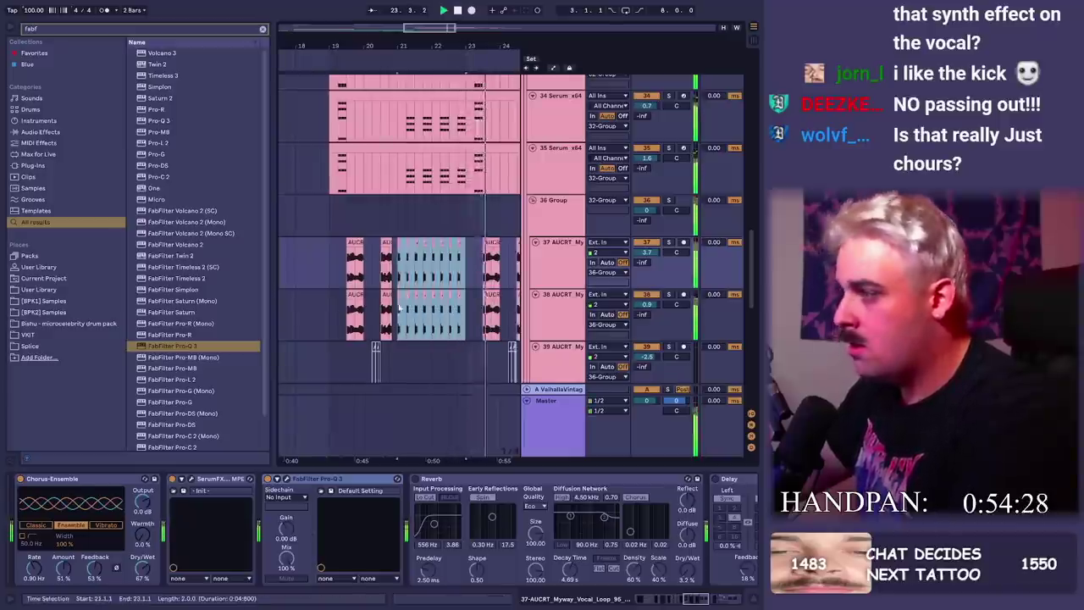
{"action": "key", "text": "a"}
{"action": "left_click", "coordinate": [380, 212]}
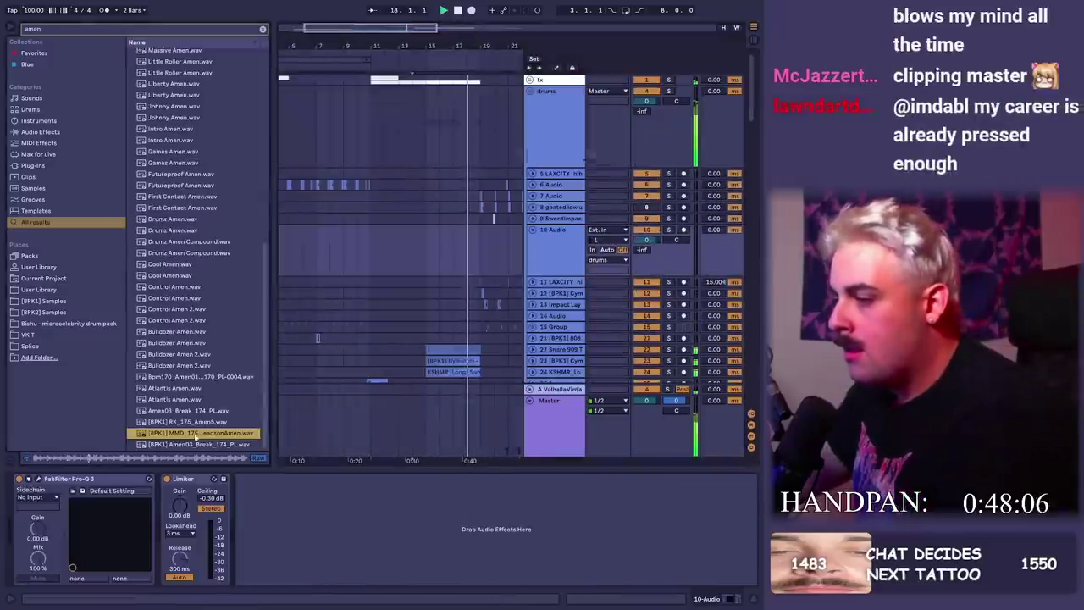
Place the [BPK1] MMD_175 DreadsonAmen break at bar 15 on track 10 and duplicate it to fill up to bar 19
{"action": "left_click_drag", "start_coordinate": [195, 435], "coordinate": [428, 241]}
{"action": "key", "text": "Delete"}
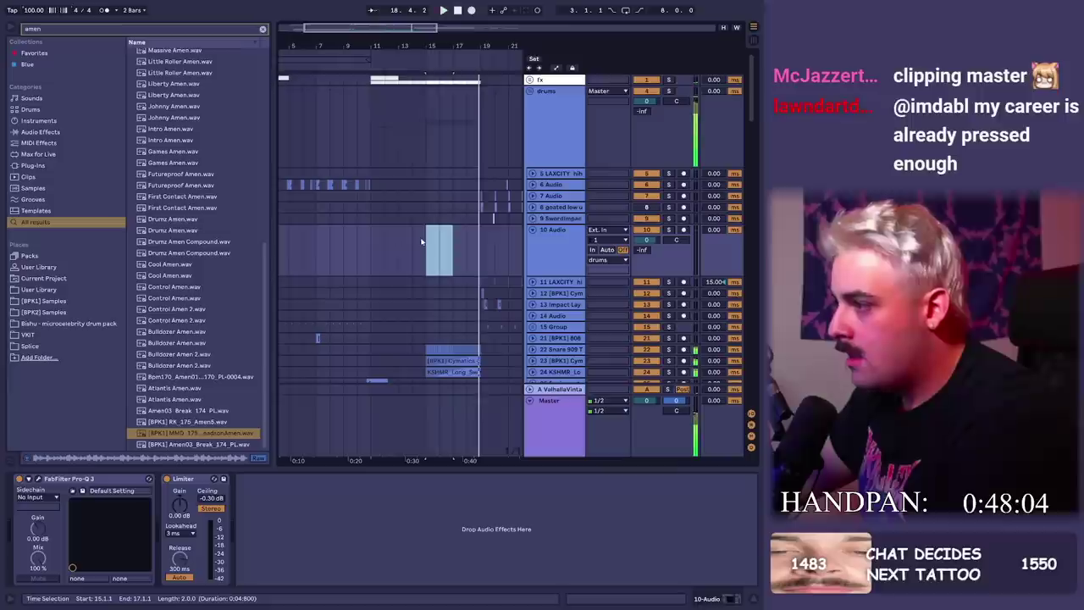
{"action": "key", "text": "space"}
{"action": "key", "text": "space"}
{"action": "key", "text": "ctrl+z"}
{"action": "key", "text": "ctrl+d"}
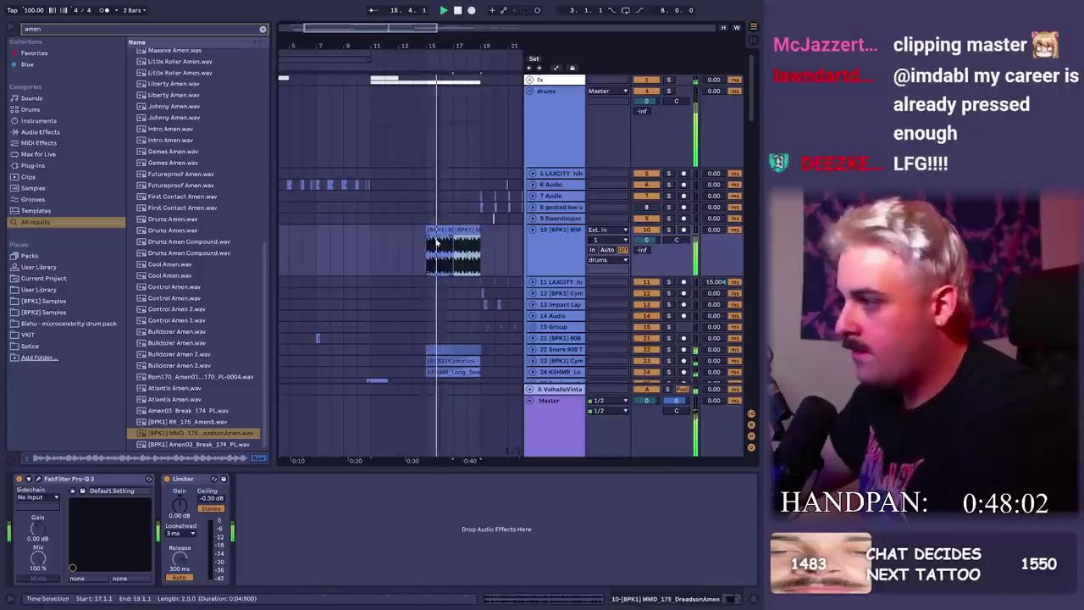
Check the amen break's spectrum in FabFilter Pro-Q 3 and set both amen clips' warp mode to Complex
{"action": "left_click", "coordinate": [38, 478]}
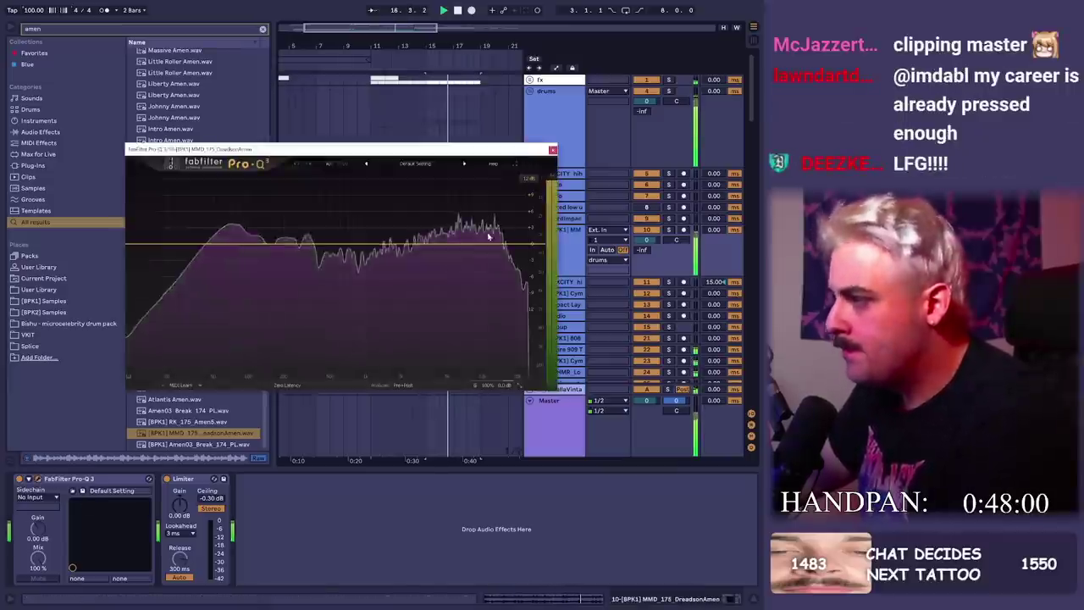
{"action": "left_click", "coordinate": [554, 149]}
{"action": "key", "text": "shift+Tab"}
{"action": "left_click", "coordinate": [140, 352]}
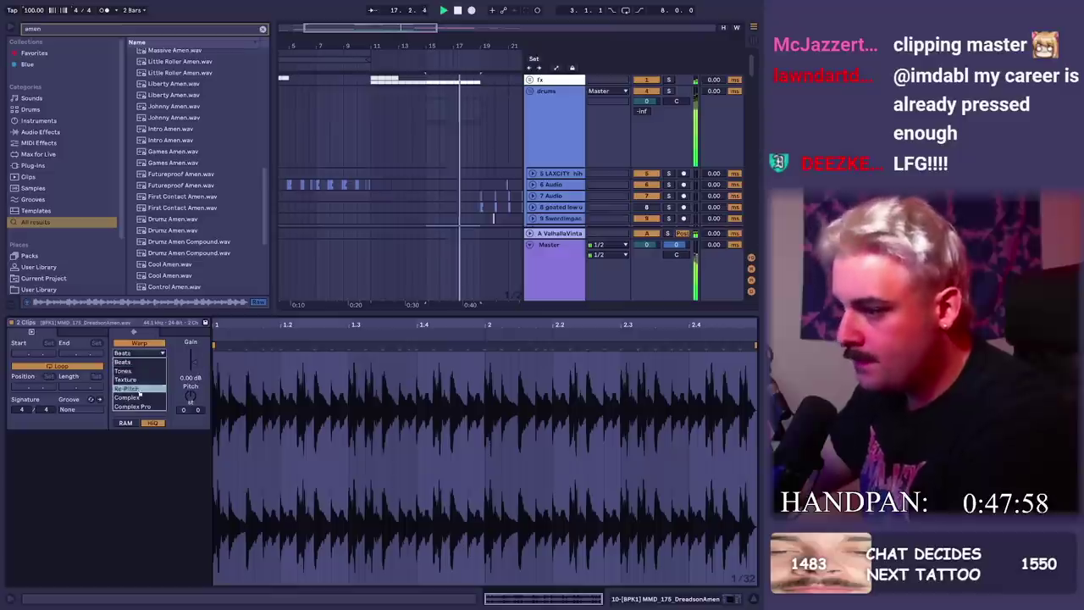
{"action": "left_click", "coordinate": [141, 398]}
{"action": "key", "text": "shift+Tab"}
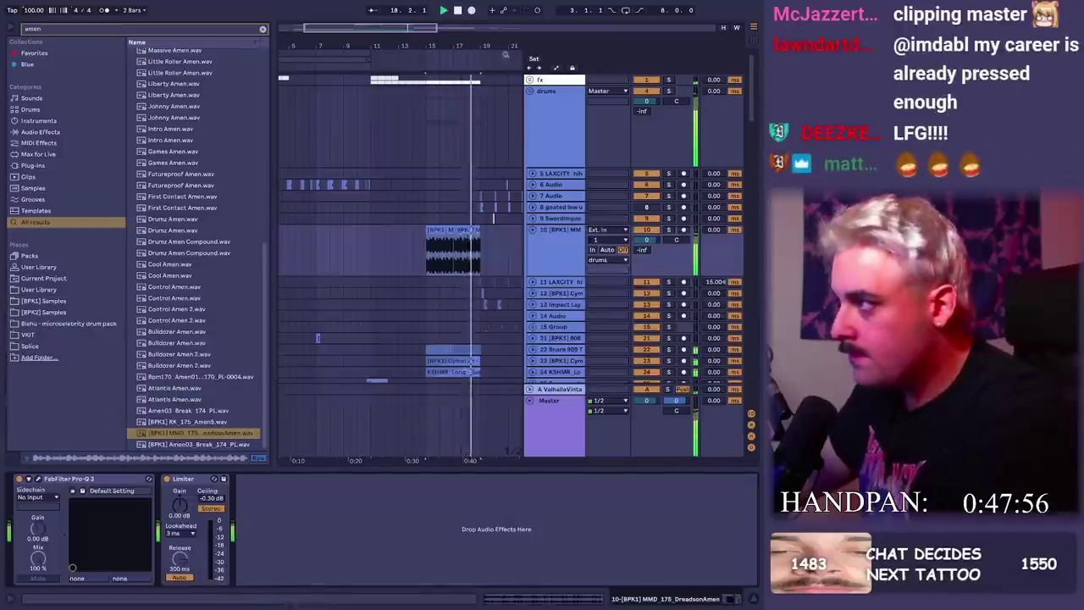
Audition the lazer samples in the browser, from LTRX_bass_loop_lazery_Am_140.wav up to space lazer.wav
{"action": "key", "text": "plus"}
{"action": "key", "text": "plus"}
{"action": "left_click", "coordinate": [386, 275]}
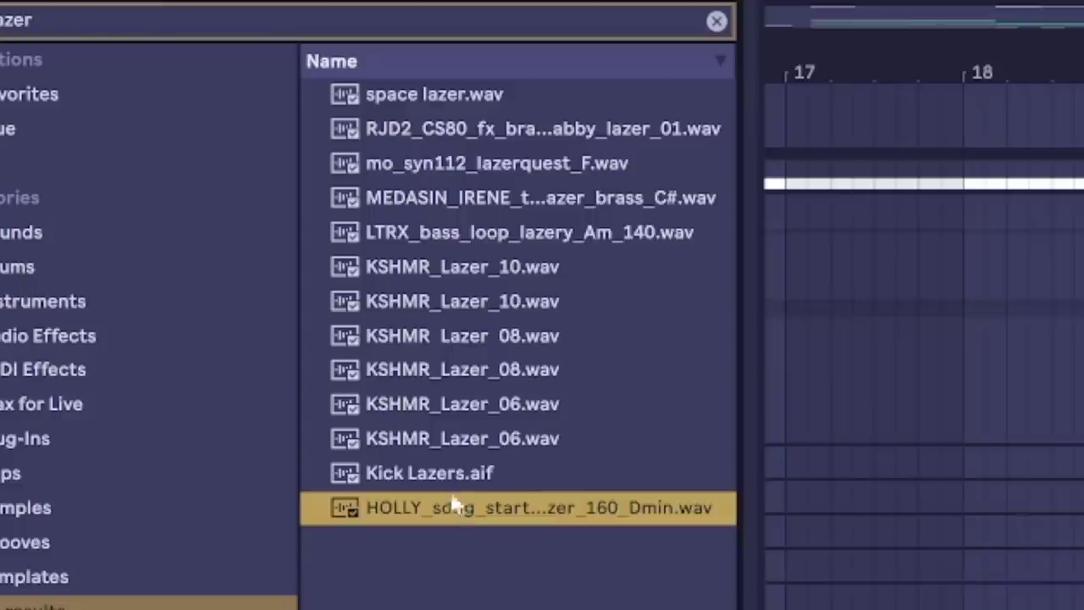
{"action": "left_click", "coordinate": [187, 99]}
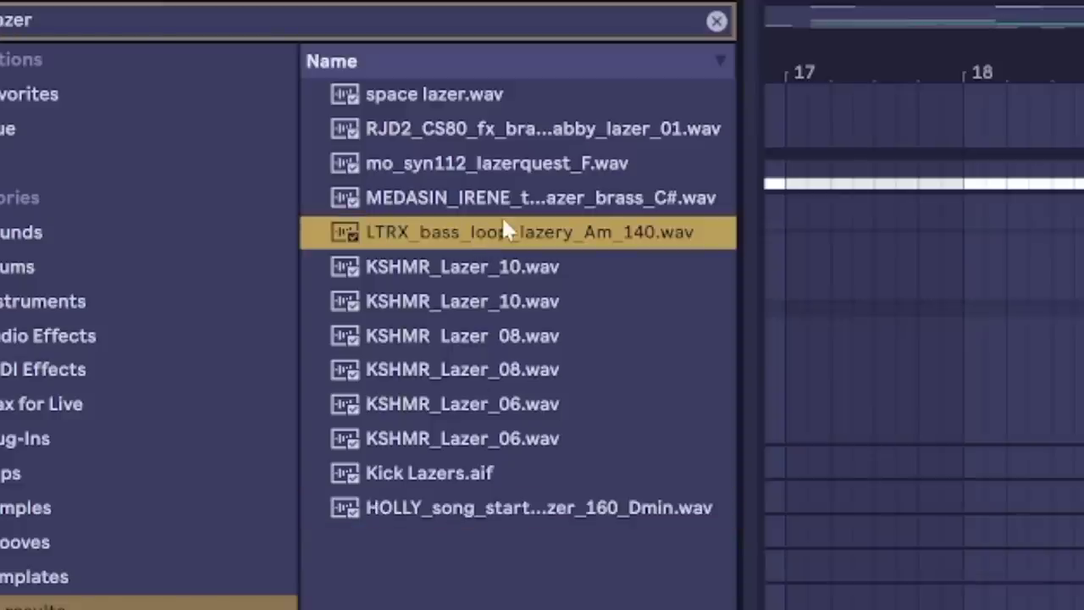
{"action": "key", "text": "Up"}
{"action": "key", "text": "Up"}
{"action": "key", "text": "Up"}
{"action": "key", "text": "Up"}
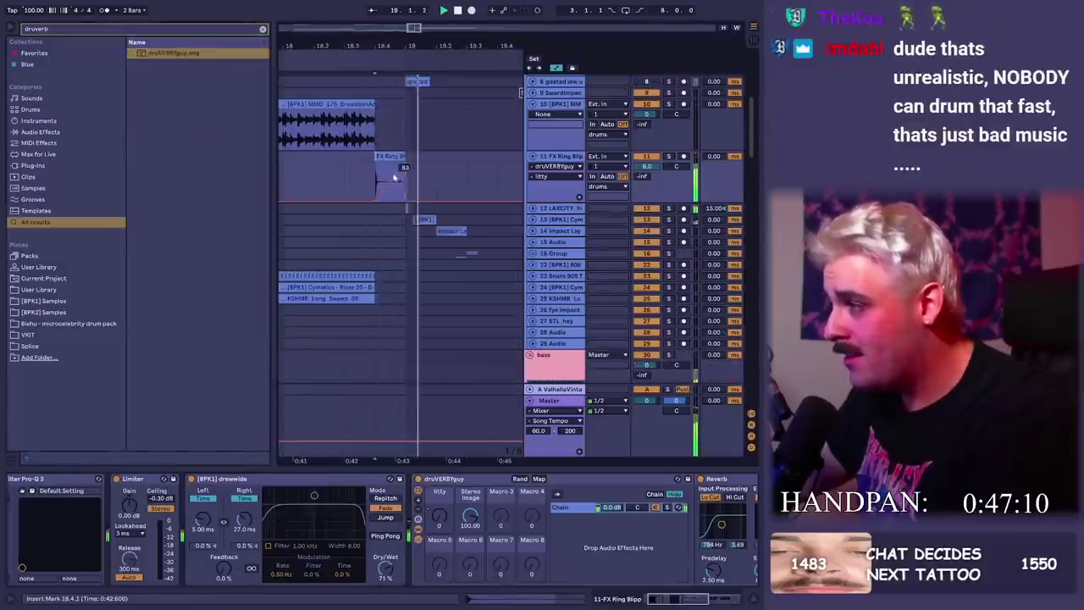
Hide the automation lanes and expand the inner Jungle Jungle 1999 Samplepack folder in the sample browser
{"action": "left_click_drag", "start_coordinate": [426, 57], "coordinate": [338, 39]}
{"action": "key", "text": "a"}
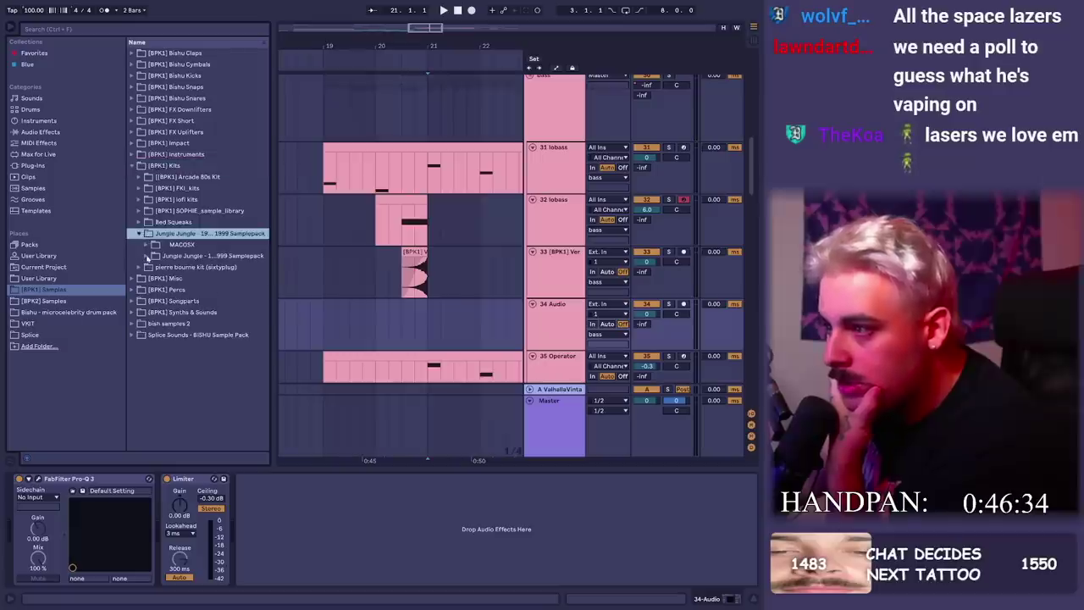
{"action": "left_click", "coordinate": [147, 257]}
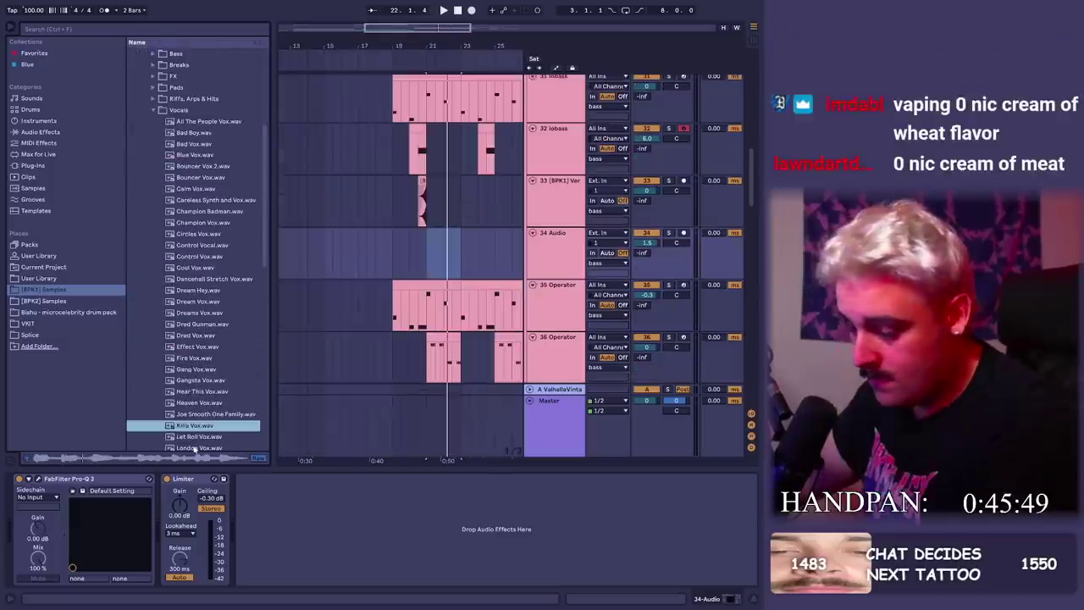
Place Killa Vox.wav at bar 21 on track 34 trimmed from beat 21.2.4, and set the track volume to -2.8 dB
{"action": "key", "text": "space"}
{"action": "left_click_drag", "start_coordinate": [212, 423], "coordinate": [428, 267]}
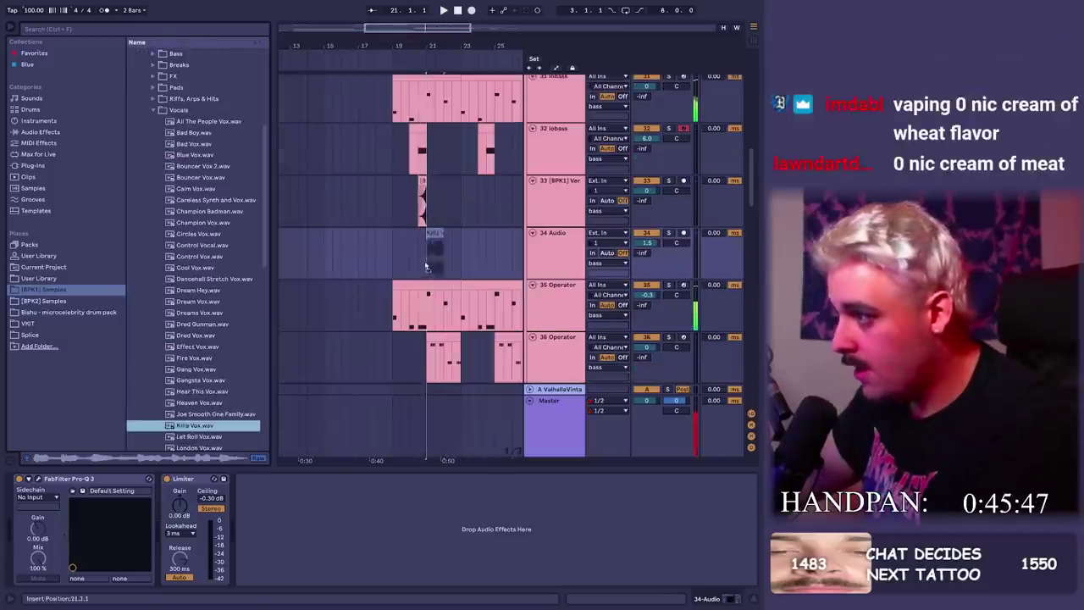
{"action": "left_click_drag", "start_coordinate": [468, 266], "coordinate": [427, 261]}
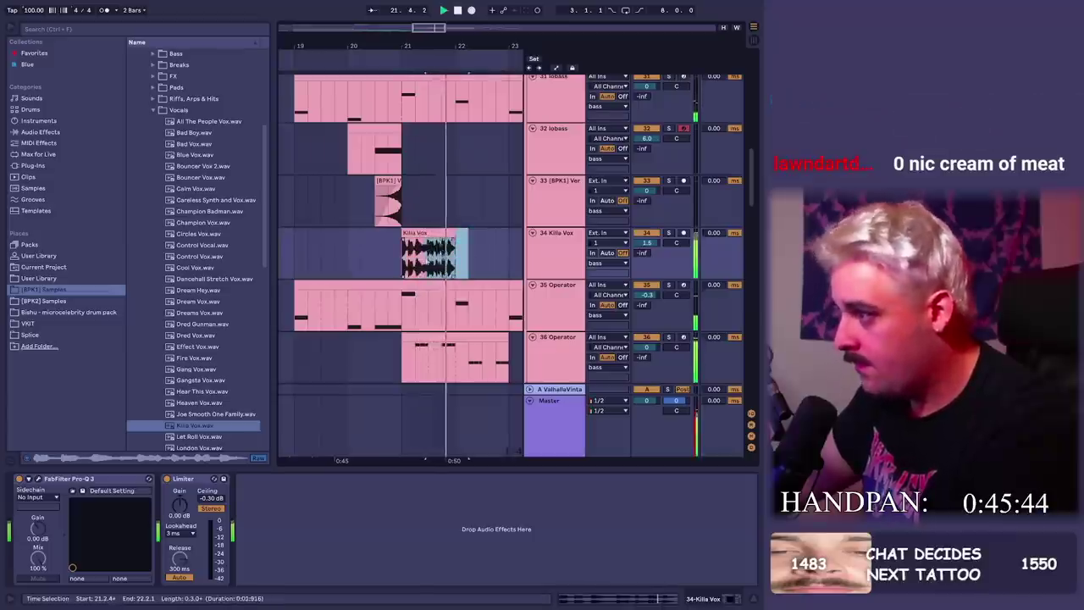
{"action": "key", "text": "Delete"}
{"action": "left_click", "coordinate": [417, 233]}
{"action": "left_click_drag", "start_coordinate": [647, 243], "coordinate": [641, 239]}
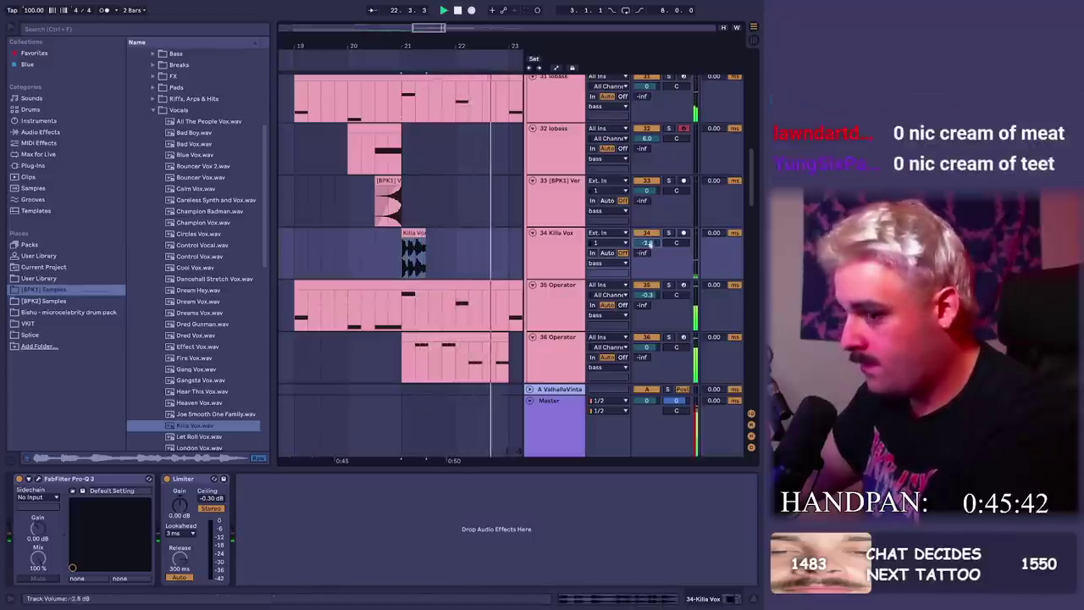
Add H-Delay Stereo to the Killa Vox track, close its window, and add OTT from the browser
{"action": "key", "text": "ctrl+f"}
{"action": "type", "text": "dela"}
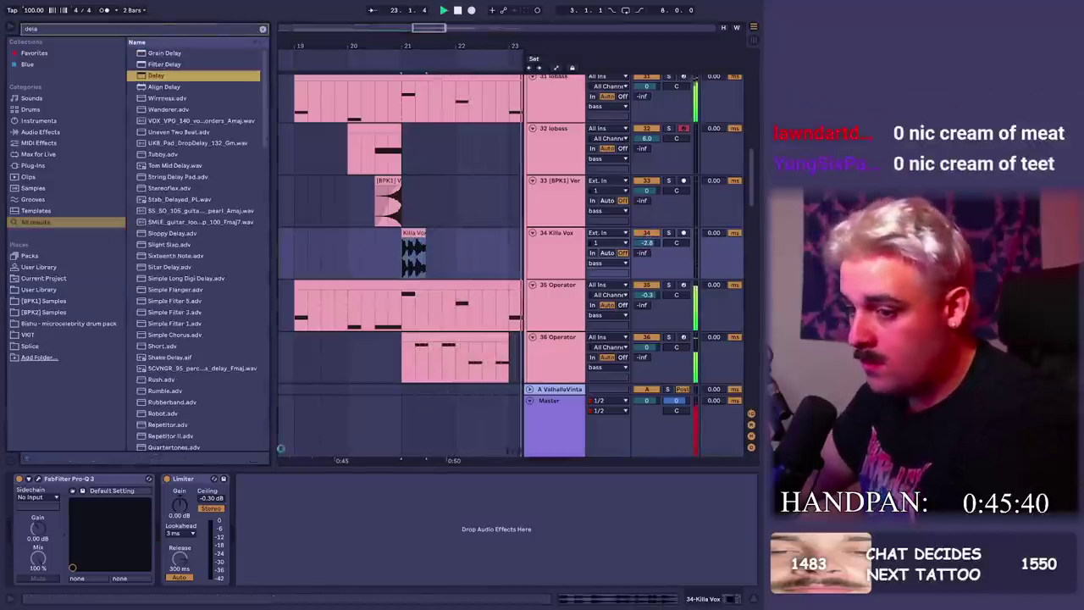
{"action": "left_click_drag", "start_coordinate": [296, 483], "coordinate": [298, 500]}
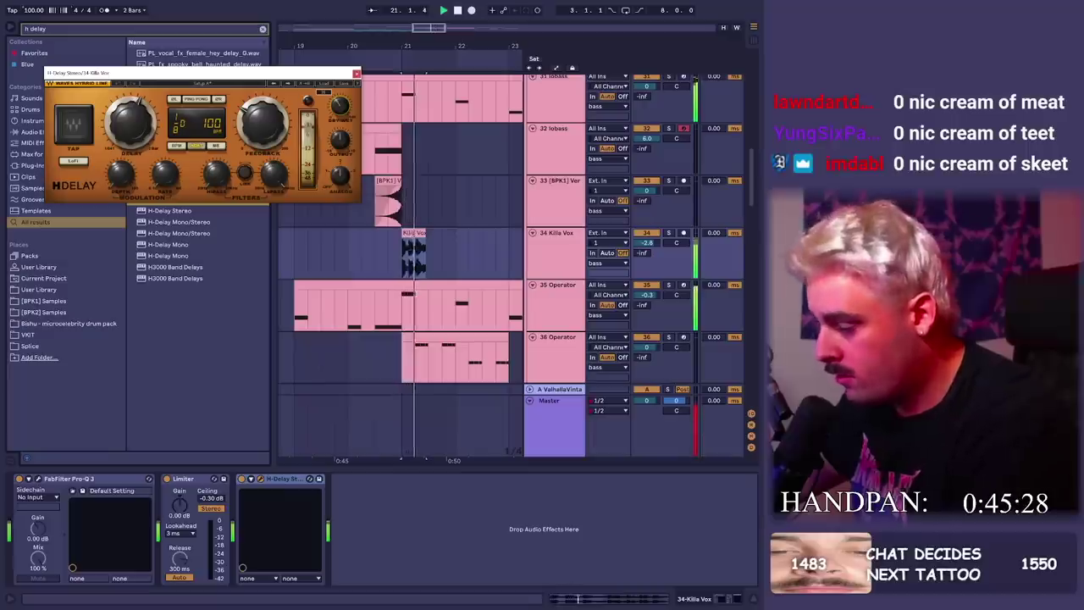
{"action": "left_click", "coordinate": [356, 75]}
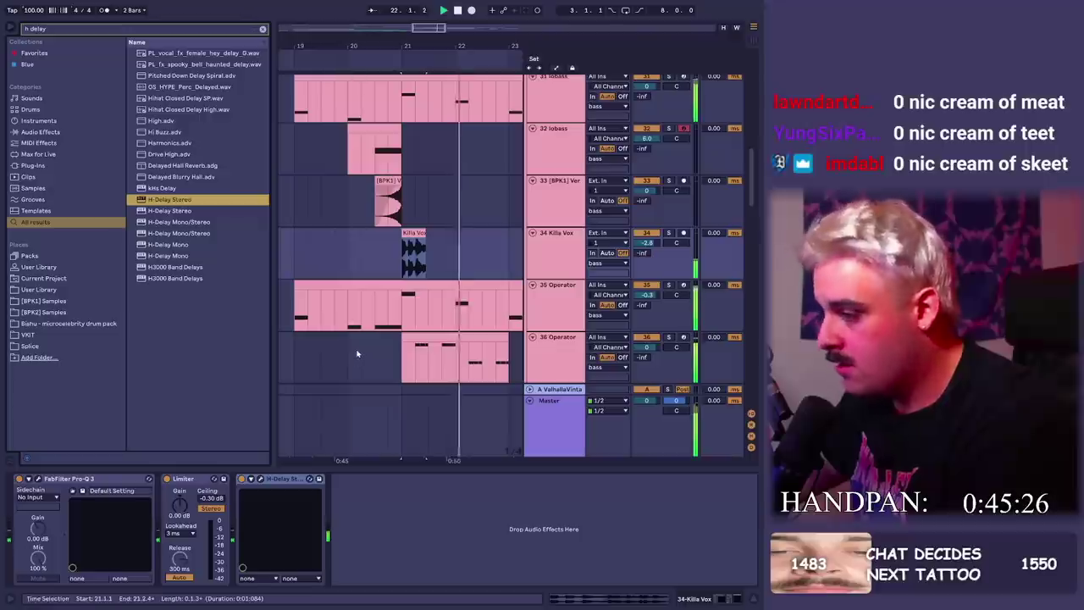
{"action": "key", "text": "ctrl+f"}
{"action": "type", "text": "ott"}
{"action": "left_click_drag", "start_coordinate": [147, 425], "coordinate": [77, 512]}
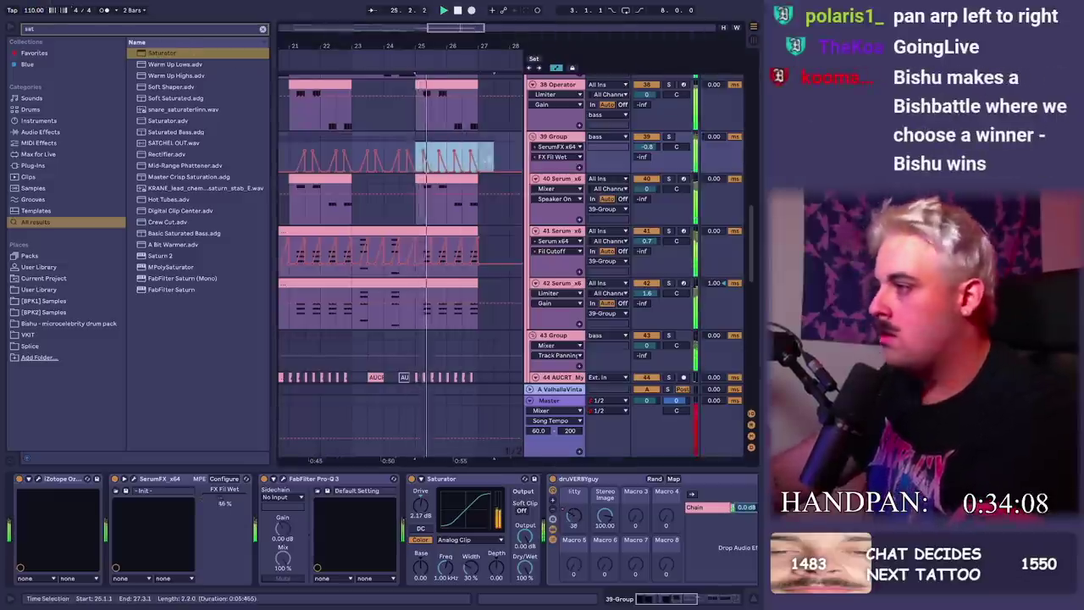
Set the song tempo to 105 BPM and play the drop from bar 19
{"action": "left_click_drag", "start_coordinate": [432, 46], "coordinate": [478, 34]}
{"action": "left_click", "coordinate": [36, 10]}
{"action": "type", "text": "1"}
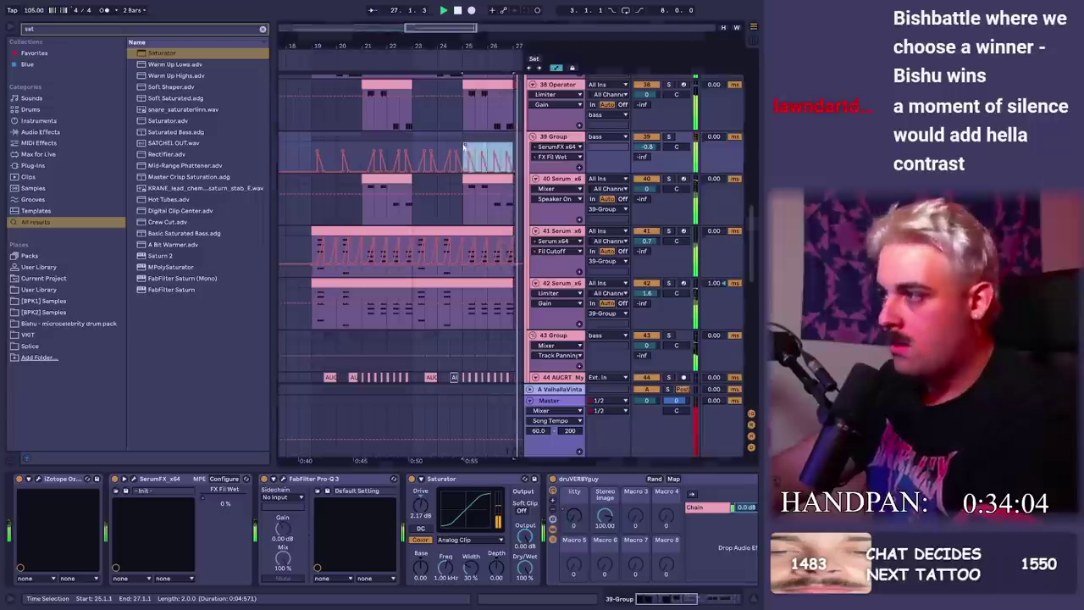
{"action": "key", "text": "space"}
{"action": "left_click", "coordinate": [310, 158]}
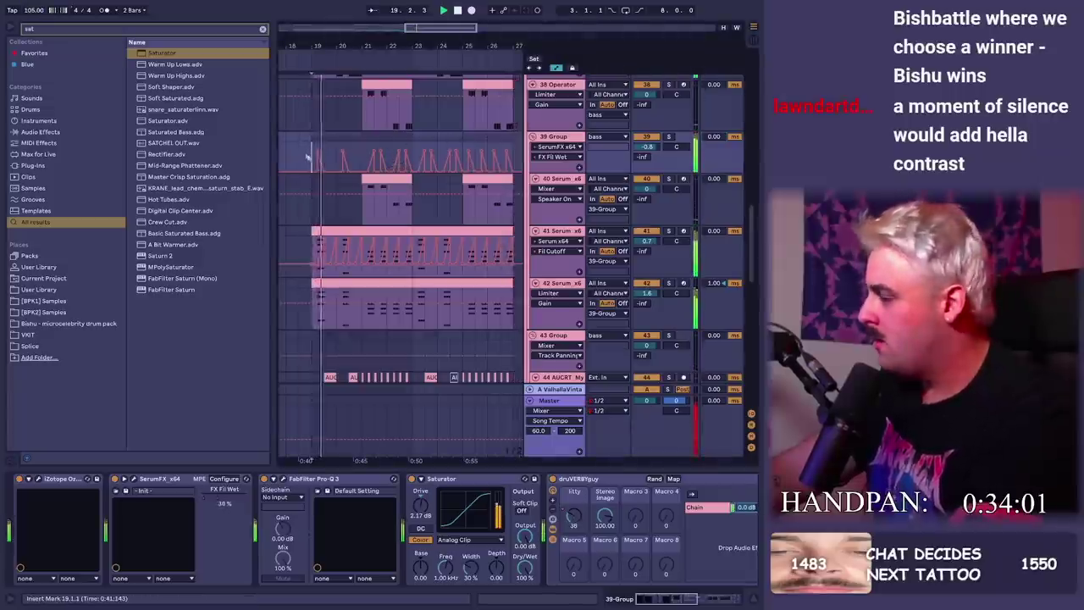
Delete the FX Fil Wet automation on the 39 Group track from bar 19 to bar 30 and hide the automation lanes
{"action": "left_click_drag", "start_coordinate": [310, 151], "coordinate": [585, 156]}
{"action": "key", "text": "Delete"}
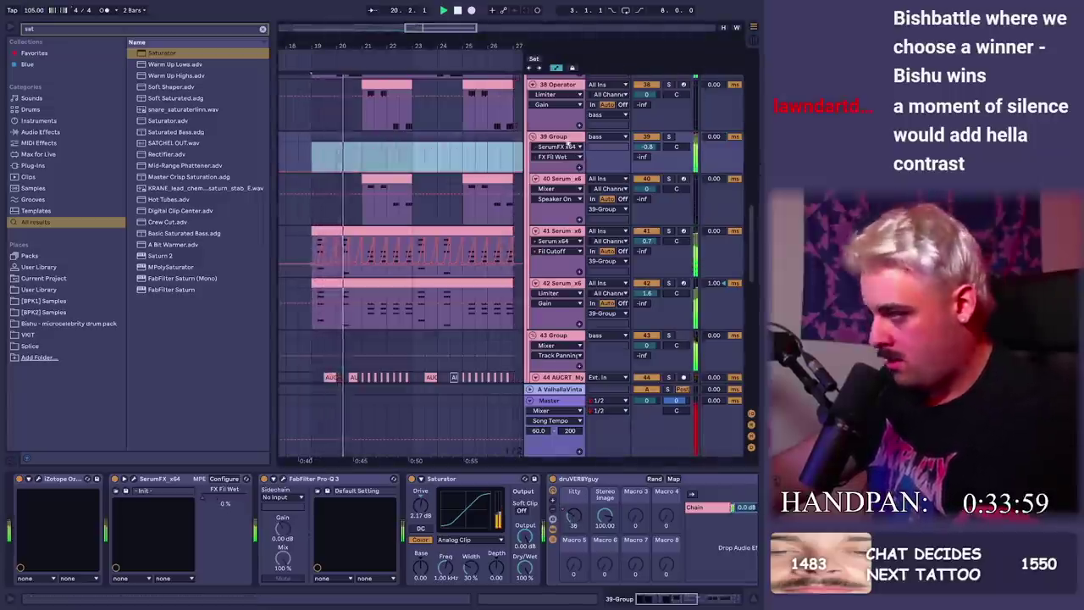
{"action": "key", "text": "a"}
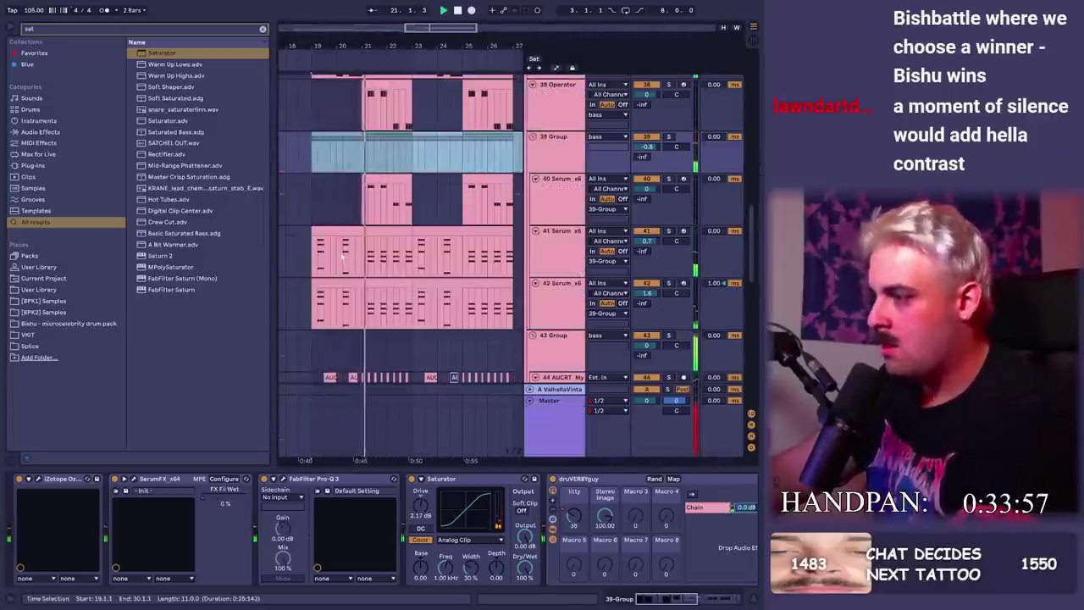
Open the Serum window of the sigmasaw arp on track 41 to examine its patch, then close it
{"action": "left_click", "coordinate": [344, 255]}
{"action": "left_click", "coordinate": [204, 478]}
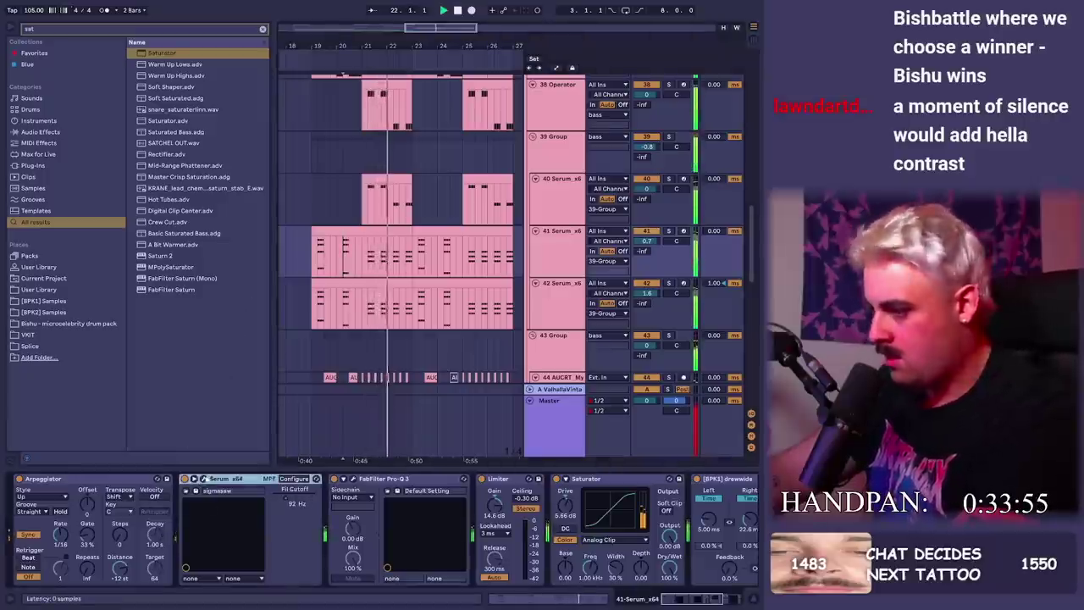
{"action": "left_click", "coordinate": [204, 479]}
{"action": "left_click", "coordinate": [603, 48]}
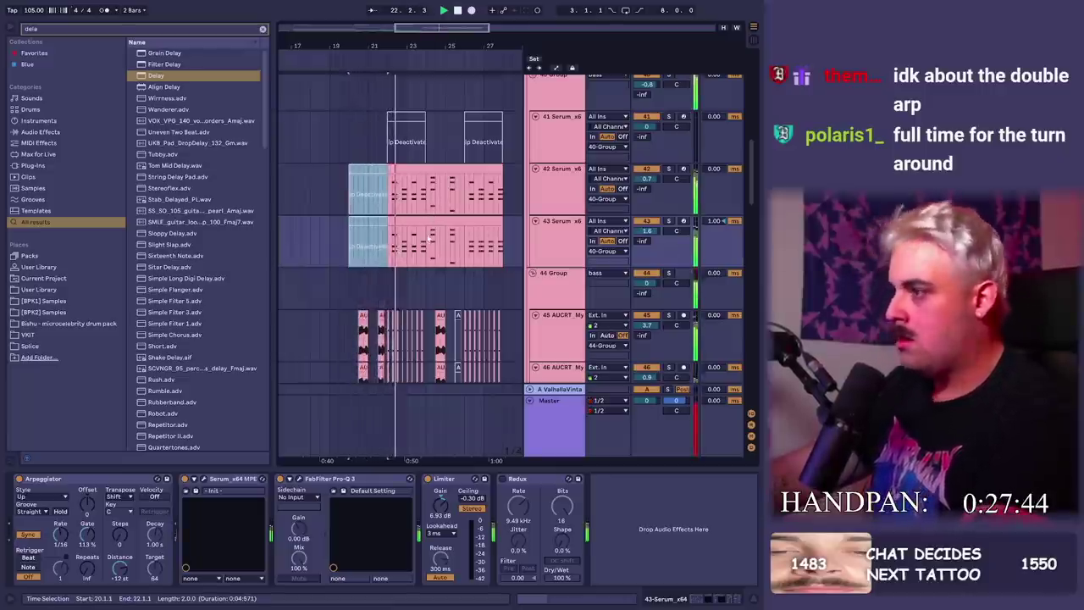
Delete the deactivated Serum clips between bars 20 and 22 on tracks 42 and 43, and extend the remaining clips back to bar 20
{"action": "left_click", "coordinate": [376, 168]}
{"action": "key", "text": "Delete"}
{"action": "key", "text": "space"}
{"action": "left_click", "coordinate": [427, 190], "text": "shift"}
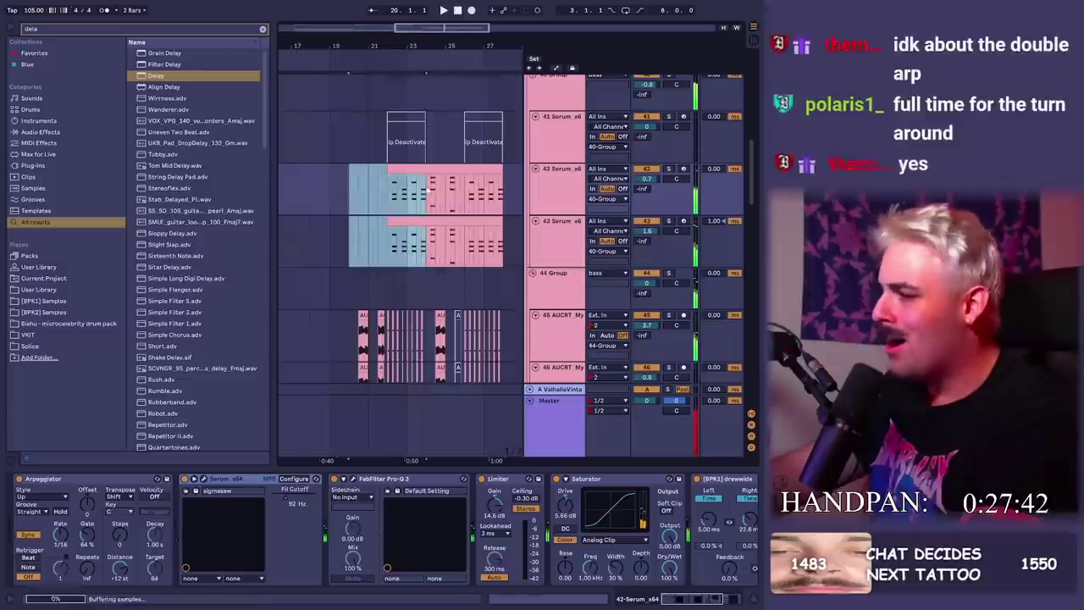
{"action": "key", "text": "ctrl+z"}
{"action": "key", "text": "ctrl+y"}
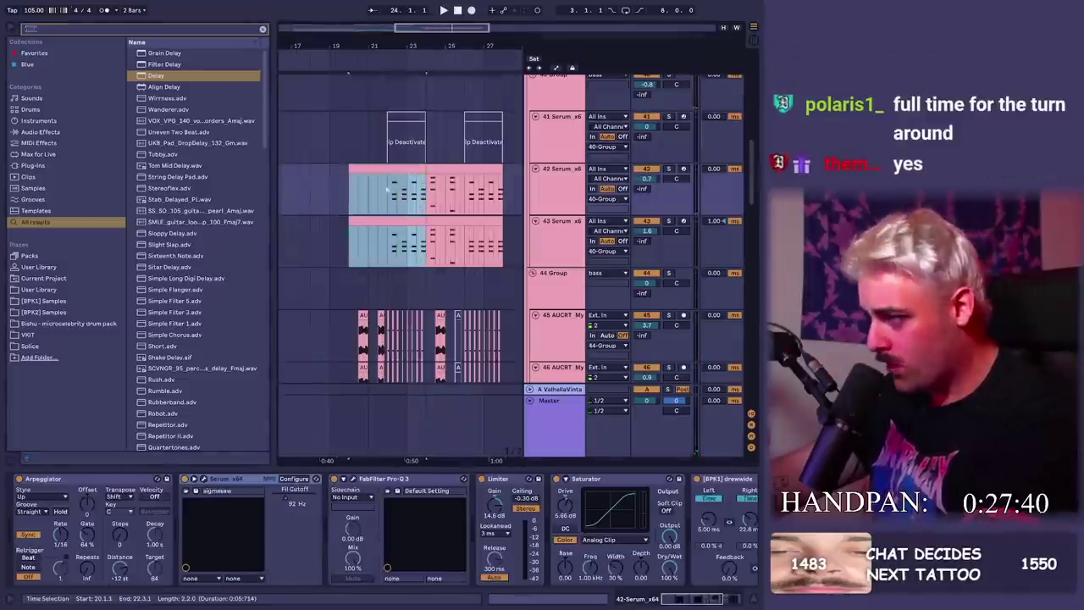
Duplicate the bars 20 to 24 Serum patterns on tracks 42 and 43 over bars 24 to 28 and play from beat 19.4
{"action": "key", "text": "ctrl+f"}
{"action": "left_click", "coordinate": [347, 195]}
{"action": "key", "text": "space"}
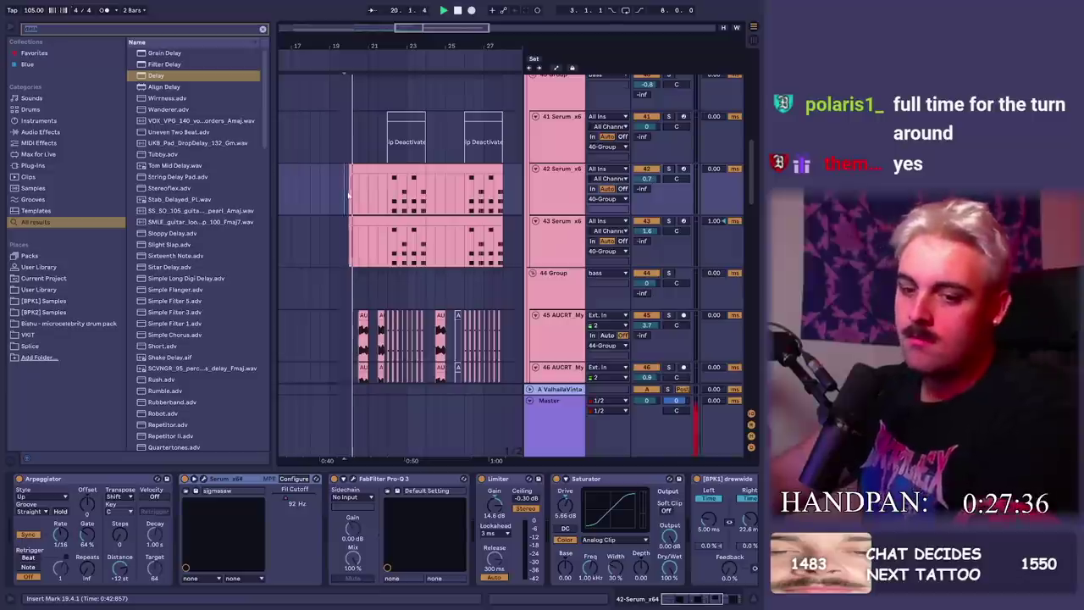
{"action": "left_click_drag", "start_coordinate": [387, 40], "coordinate": [387, 52]}
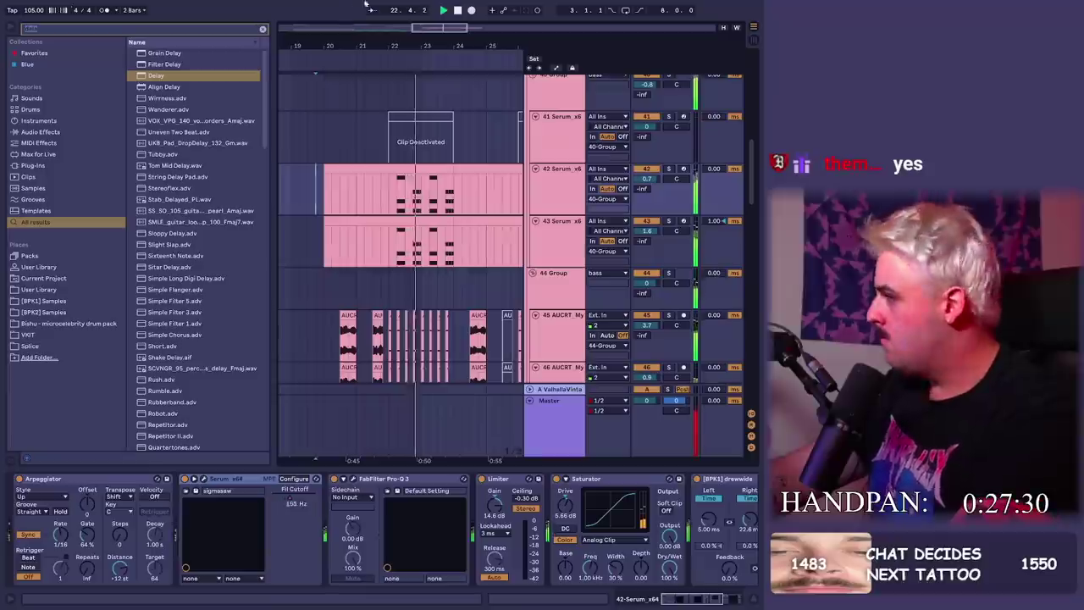
{"action": "left_click_drag", "start_coordinate": [394, 49], "coordinate": [394, 50]}
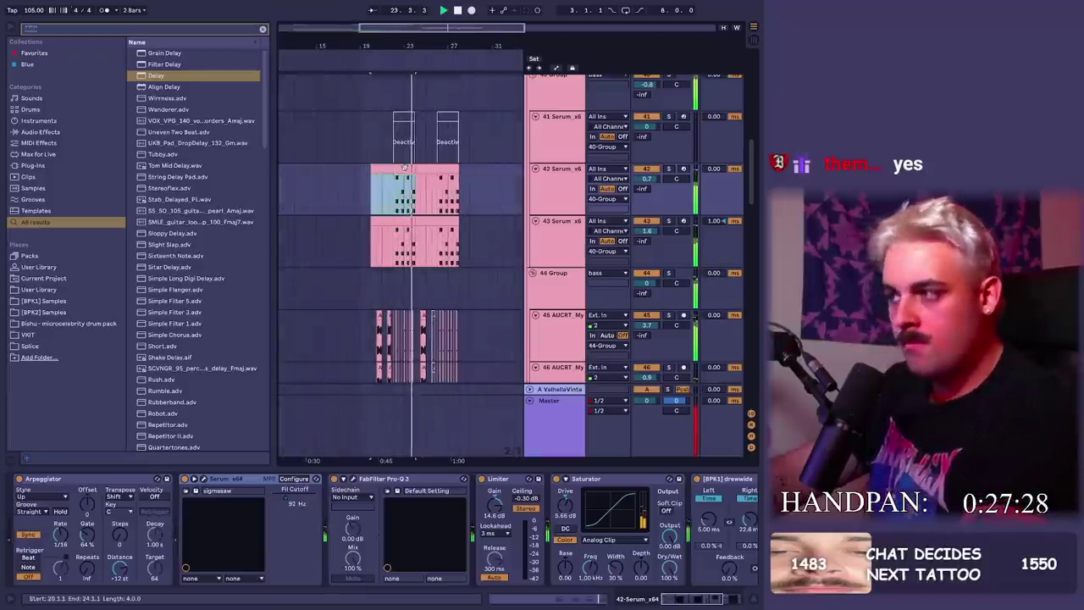
{"action": "left_click", "coordinate": [404, 222], "text": "shift"}
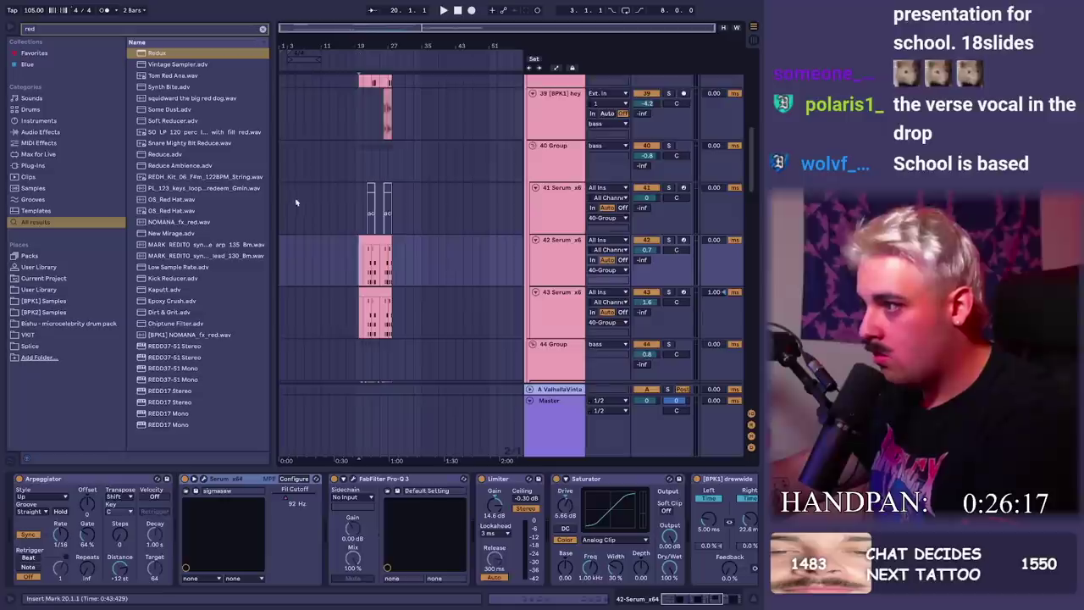
Find the HANDPAN_MP3 clips on track 59 and audition the one around bar 9
{"action": "scroll", "coordinate": [296, 201], "scroll_direction": "down", "scroll_amount": 10}
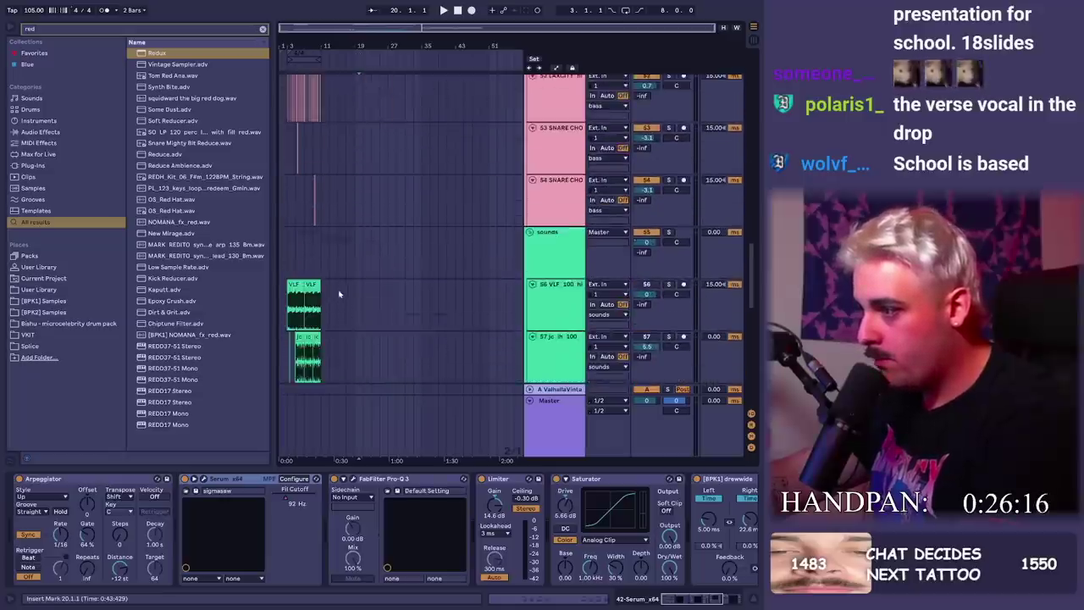
{"action": "left_click", "coordinate": [337, 307]}
{"action": "left_click_drag", "start_coordinate": [320, 45], "coordinate": [320, 127]}
{"action": "scroll", "coordinate": [356, 212], "scroll_direction": "down", "scroll_amount": 4}
{"action": "left_click", "coordinate": [381, 254]}
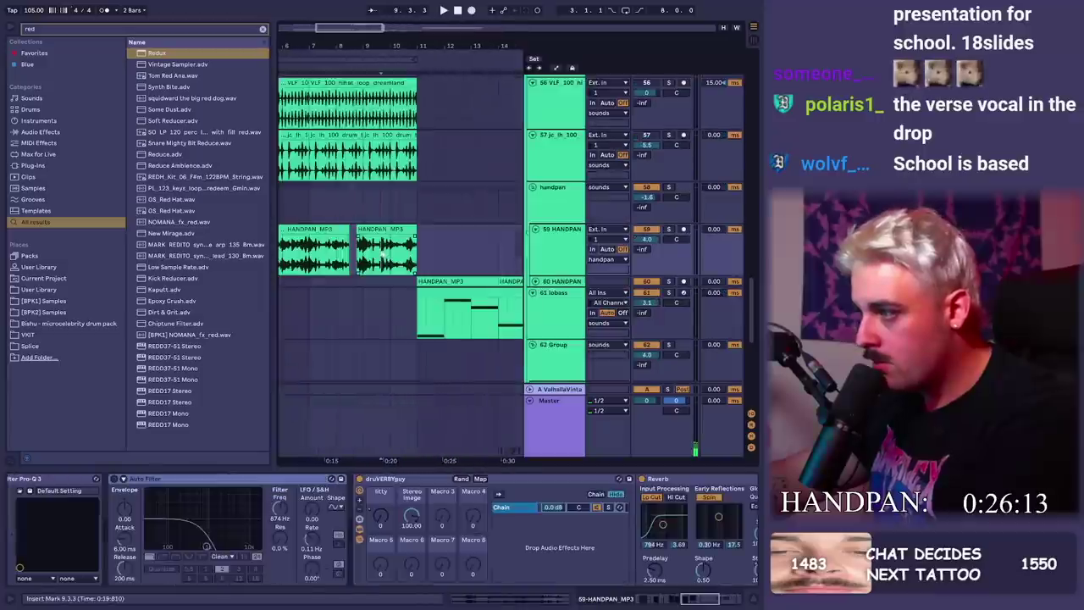
{"action": "left_click_drag", "start_coordinate": [370, 460], "coordinate": [440, 459]}
{"action": "left_click", "coordinate": [389, 254]}
{"action": "key", "text": "space"}
{"action": "key", "text": "space"}
{"action": "scroll", "coordinate": [397, 254], "scroll_direction": "up", "scroll_amount": 5}
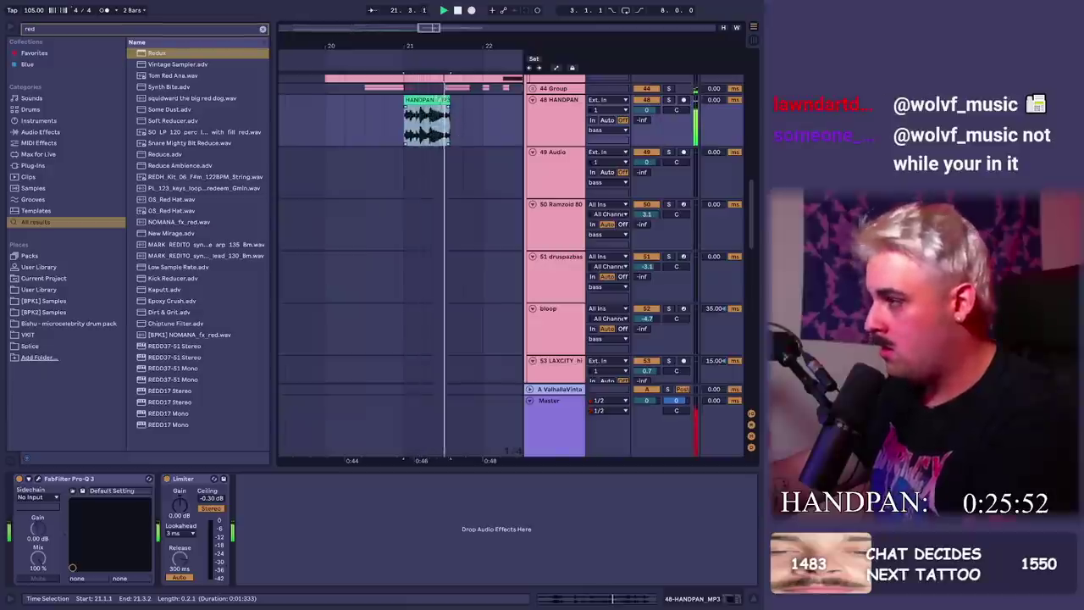
Select the tail area of the HANDPAN_MP3 clip at bar 21 on track 48 and play it back, returning to the track's devices
{"action": "left_click_drag", "start_coordinate": [447, 115], "coordinate": [466, 115]}
{"action": "key", "text": "space"}
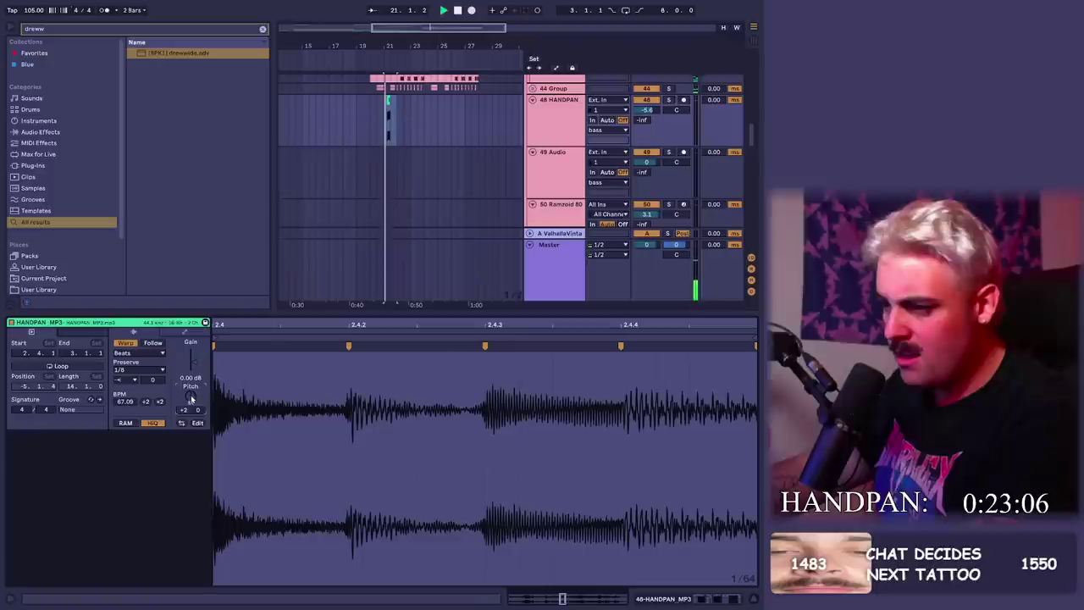
{"action": "key", "text": "shift+Tab"}
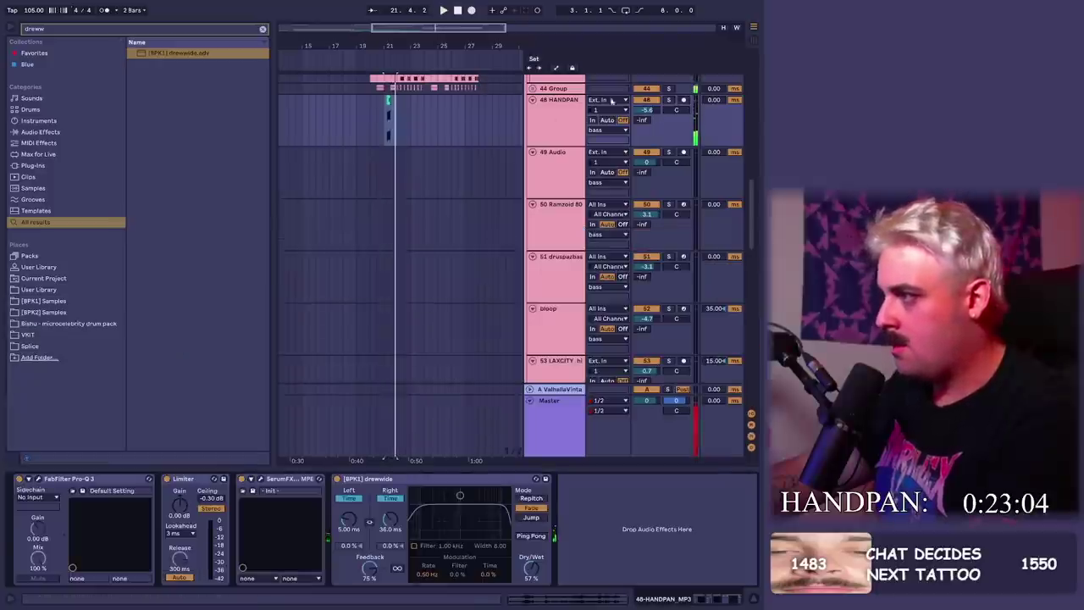
Delete the selected tail of the HANDPAN clip at bar 21 on track 48 and play from just before bar 21
{"action": "mouse_move", "coordinate": [395, 46]}
{"action": "left_mouse_down"}
{"action": "mouse_move", "coordinate": [394, 56]}
{"action": "mouse_move", "coordinate": [445, 56]}
{"action": "left_mouse_up"}
{"action": "left_click_drag", "start_coordinate": [401, 116], "coordinate": [369, 116]}
{"action": "key", "text": "Delete"}
{"action": "left_click", "coordinate": [343, 116]}
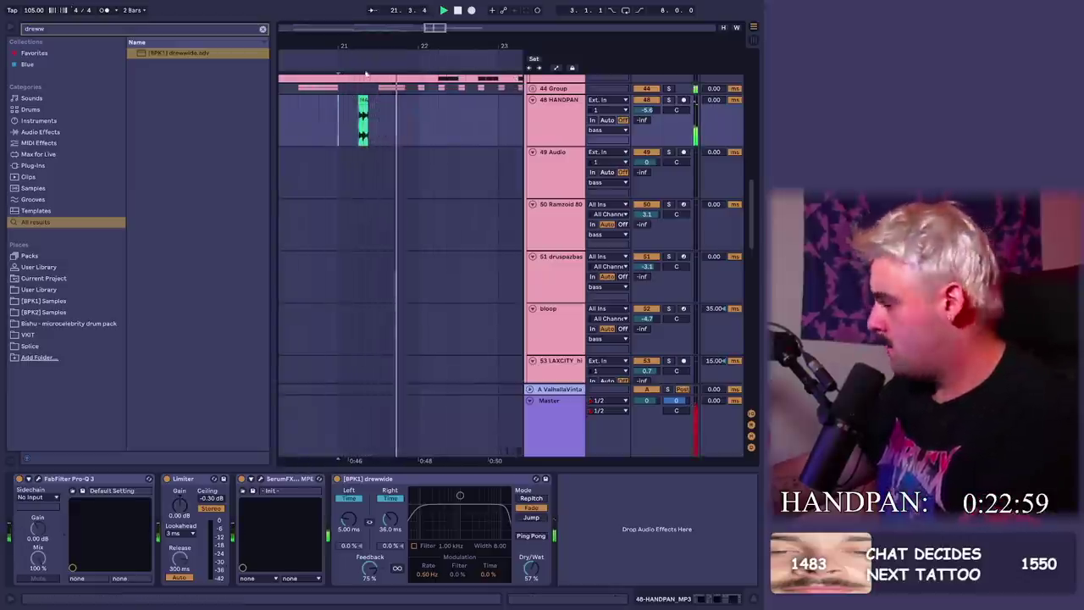
{"action": "scroll", "coordinate": [398, 110], "scroll_direction": "down", "scroll_amount": 5}
{"action": "scroll", "coordinate": [450, 145], "scroll_direction": "up", "scroll_amount": 10}
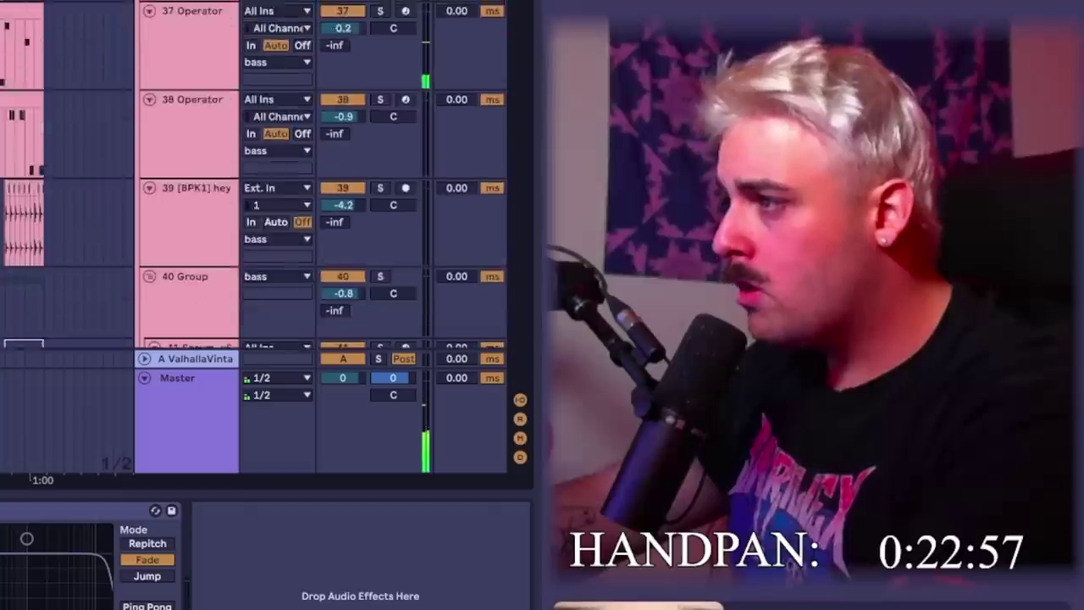
{"action": "scroll", "coordinate": [254, 212], "scroll_direction": "up", "scroll_amount": 5}
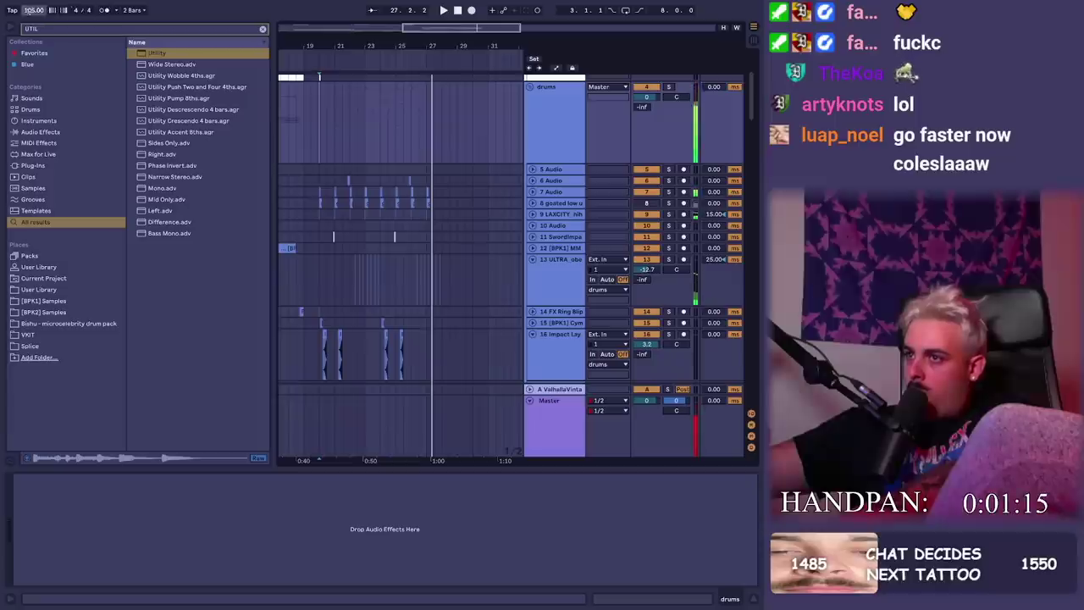
Try the drop at a tempo of 225 BPM during playback and undo the tempo change
{"action": "left_click_drag", "start_coordinate": [21, 3], "coordinate": [9, 3]}
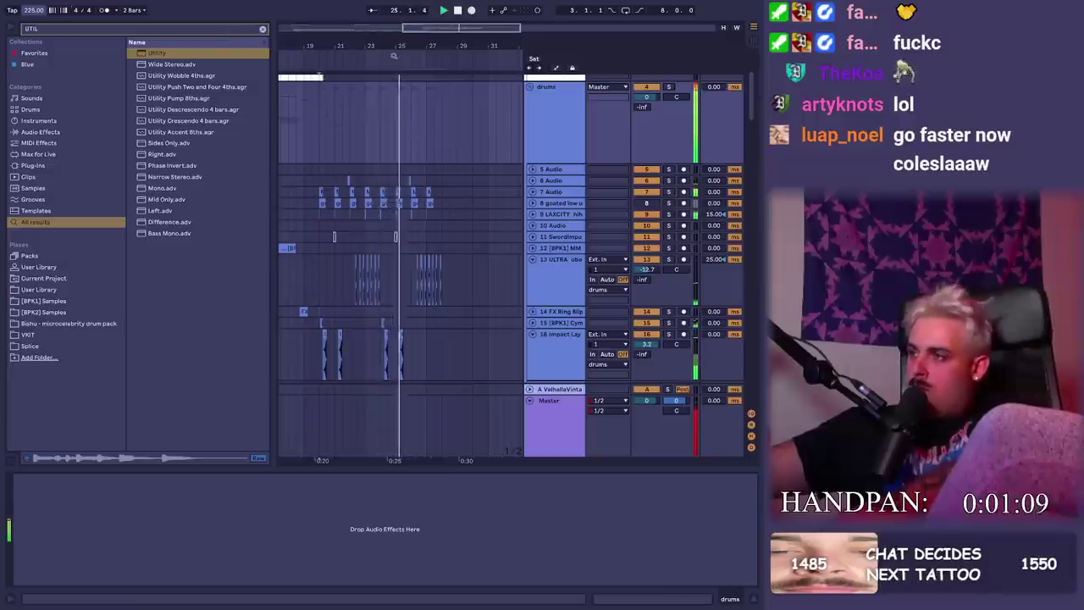
{"action": "mouse_move", "coordinate": [392, 46]}
{"action": "left_mouse_down"}
{"action": "mouse_move", "coordinate": [392, 67]}
{"action": "mouse_move", "coordinate": [406, 40]}
{"action": "left_mouse_up"}
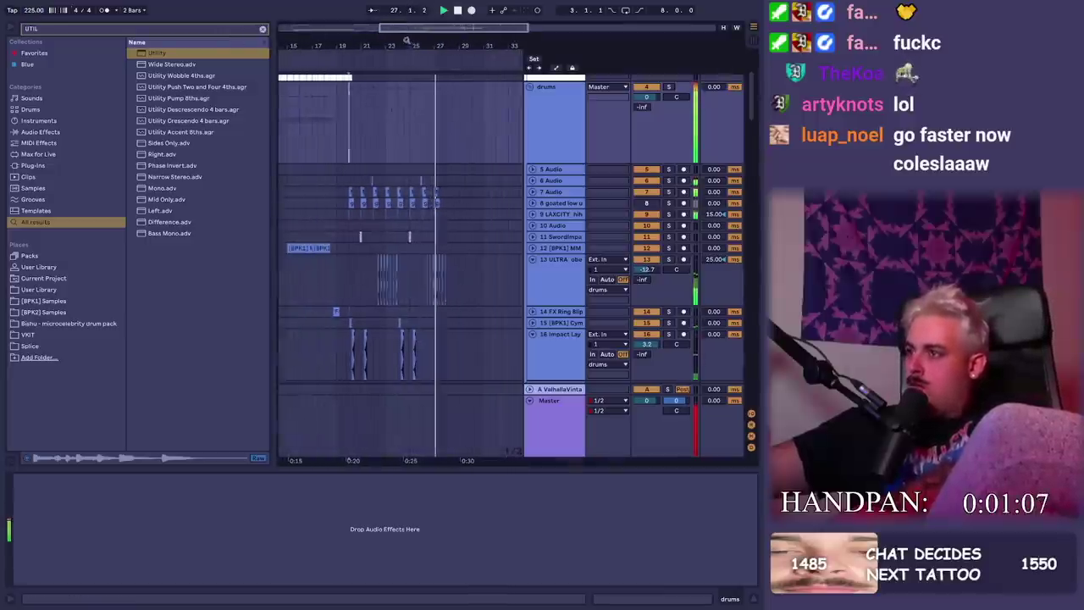
{"action": "key", "text": "ctrl+z"}
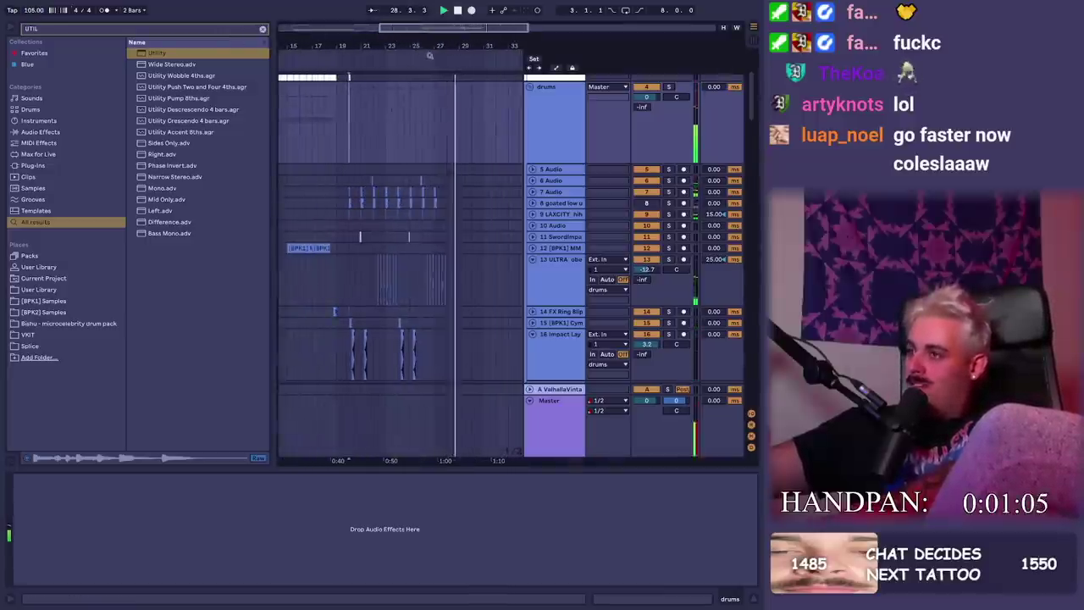
Fit the whole arrangement in view and fold the drums group for an overview of the project
{"action": "key", "text": "w"}
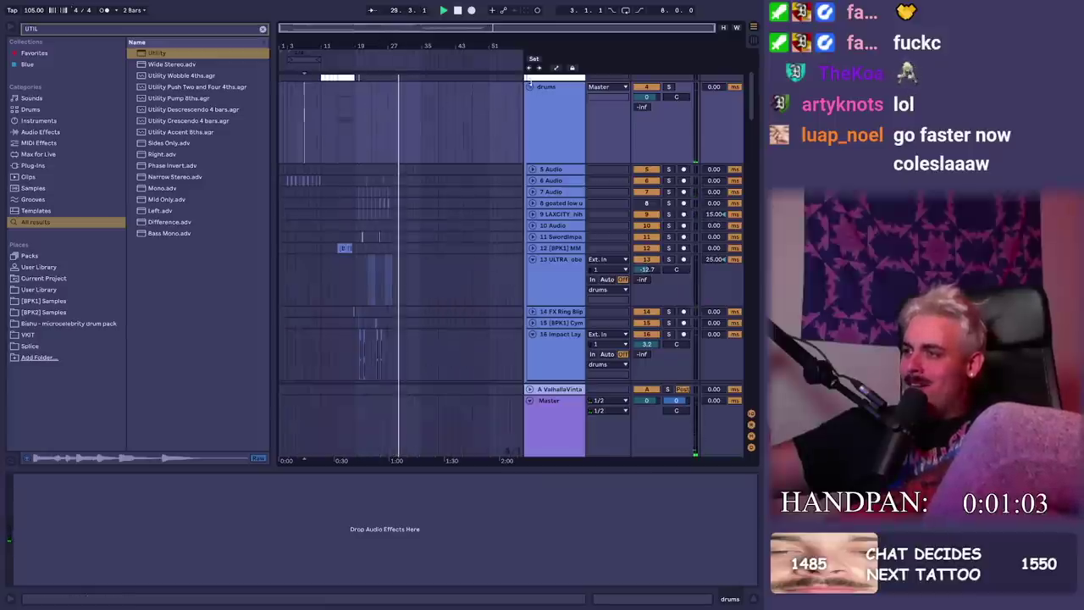
{"action": "left_click", "coordinate": [531, 88]}
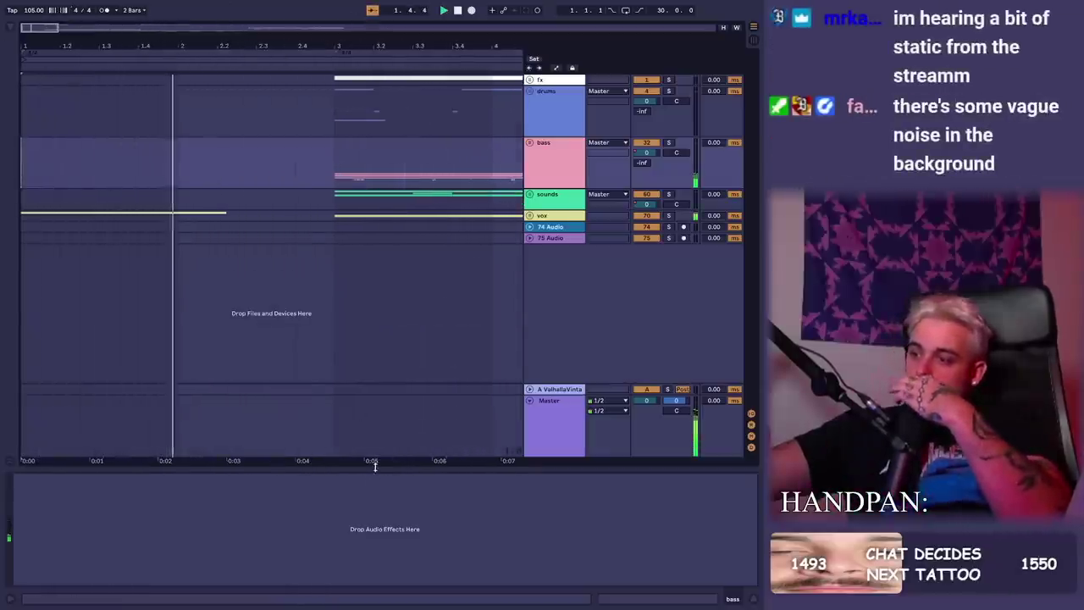
{"action": "left_click_drag", "start_coordinate": [375, 467], "coordinate": [416, 472]}
{"action": "key", "text": "XF86AudioLowerVolume"}
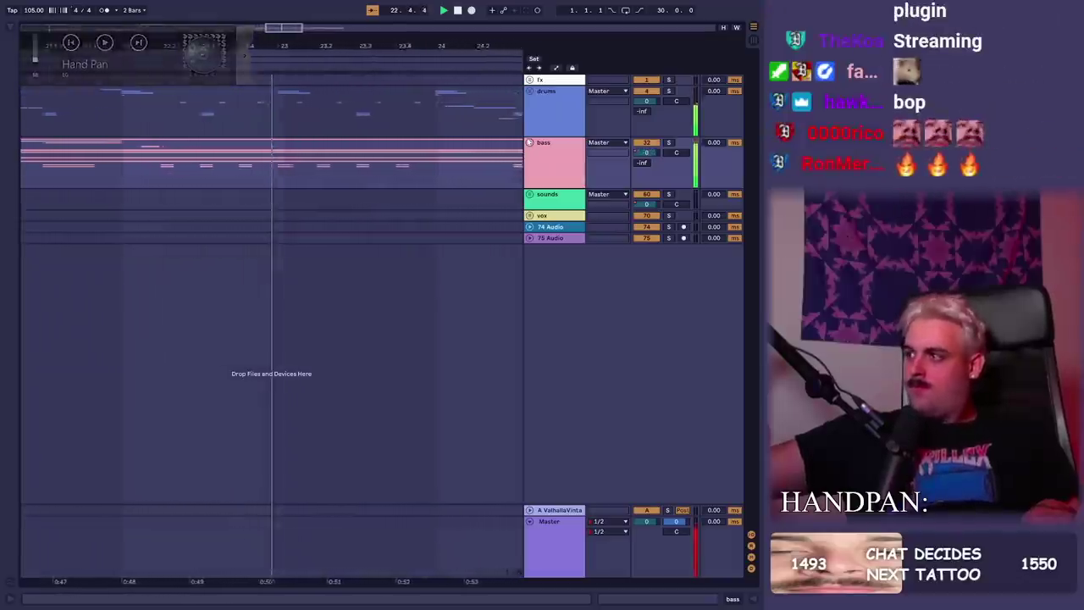
Unfold the bass group and look through its Operator and Serum tracks during playback
{"action": "left_click", "coordinate": [529, 143]}
{"action": "scroll", "coordinate": [533, 284], "scroll_direction": "down", "scroll_amount": 5}
{"action": "scroll", "coordinate": [533, 286], "scroll_direction": "down", "scroll_amount": 5}
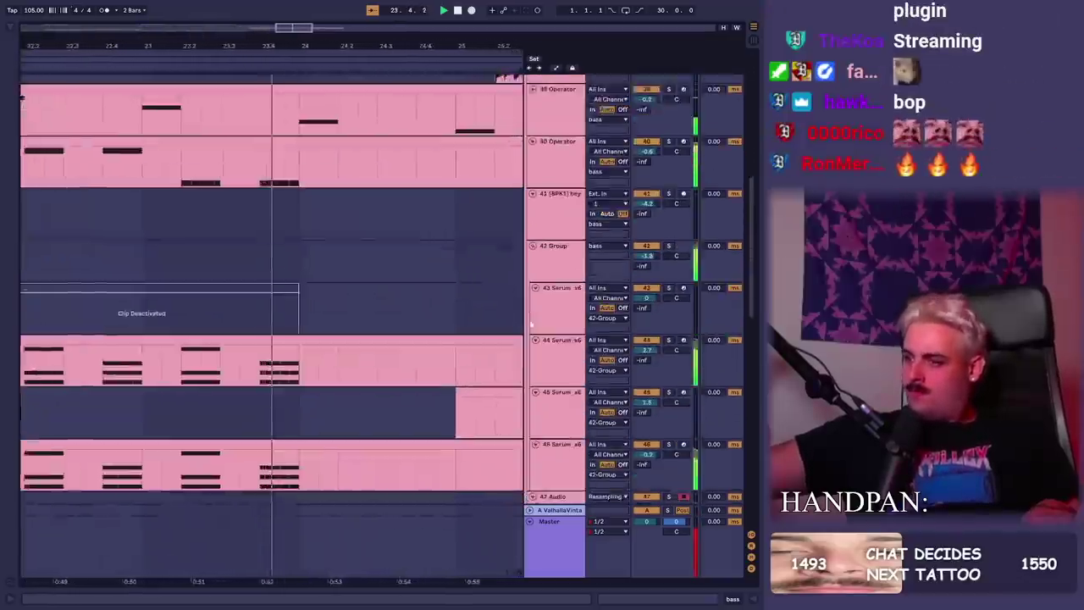
{"action": "scroll", "coordinate": [551, 278], "scroll_direction": "down", "scroll_amount": 3}
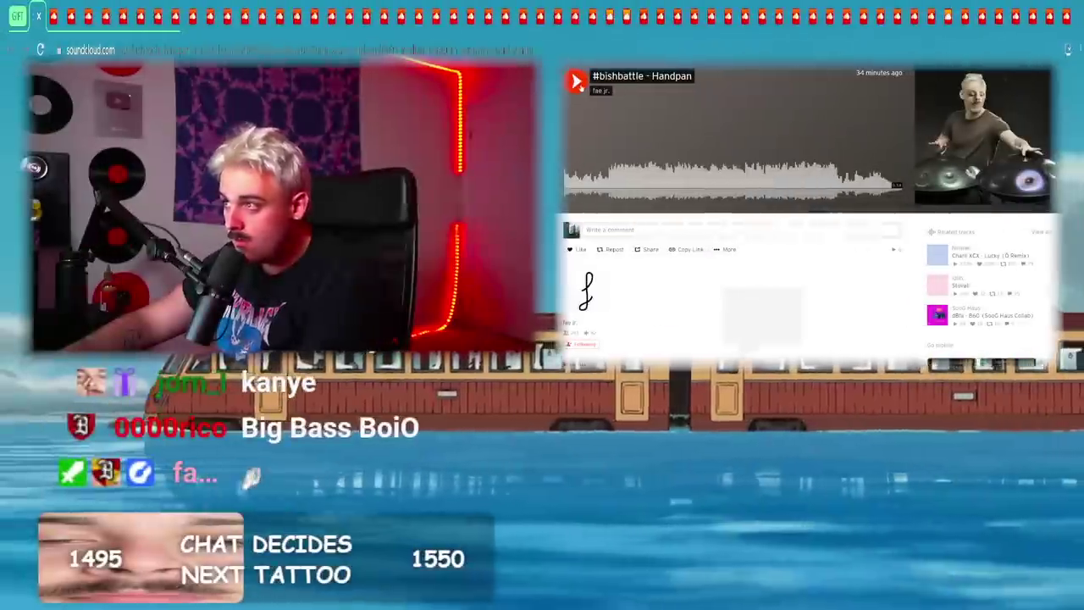
Switch to SoundCloud, listen to the "#bishbattle - Handpan" track, view its cover art enlarged, and pause playback near the end
{"action": "left_click", "coordinate": [576, 80]}
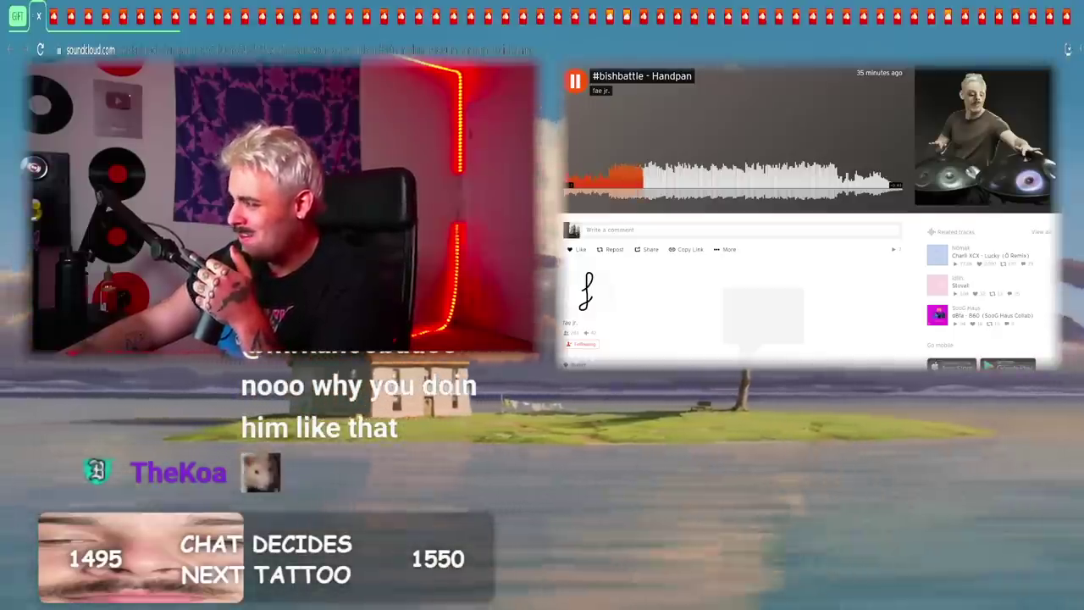
{"action": "left_click", "coordinate": [956, 138]}
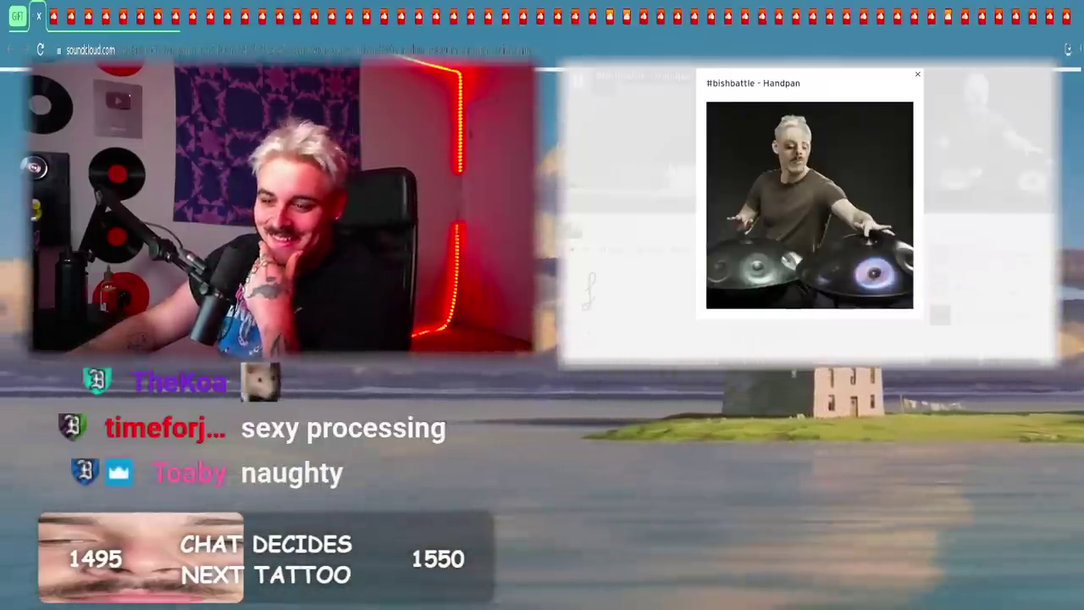
{"action": "key", "text": "Escape"}
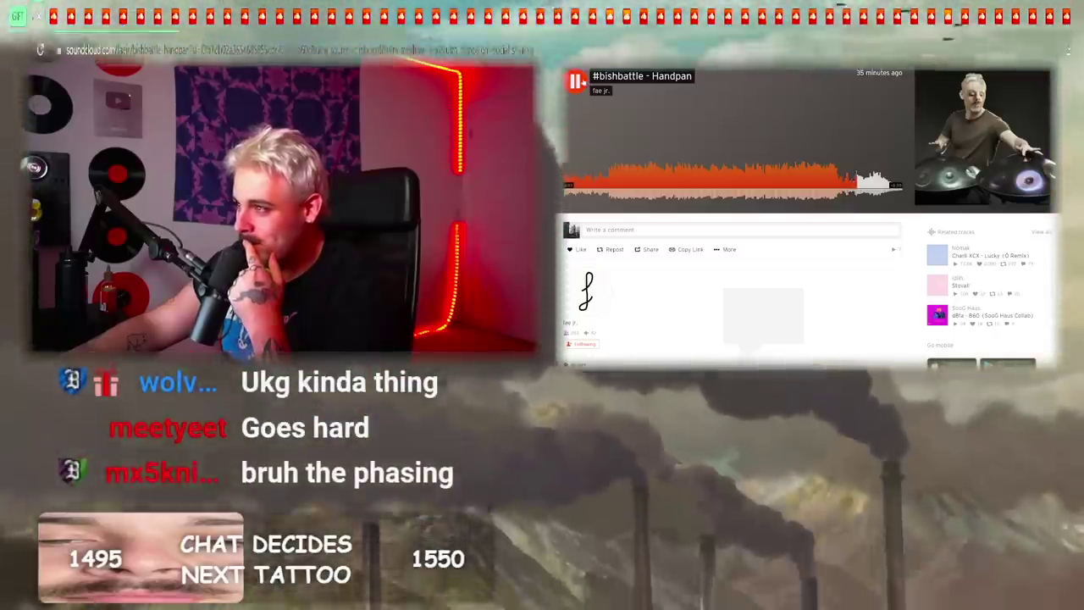
{"action": "left_click", "coordinate": [582, 81]}
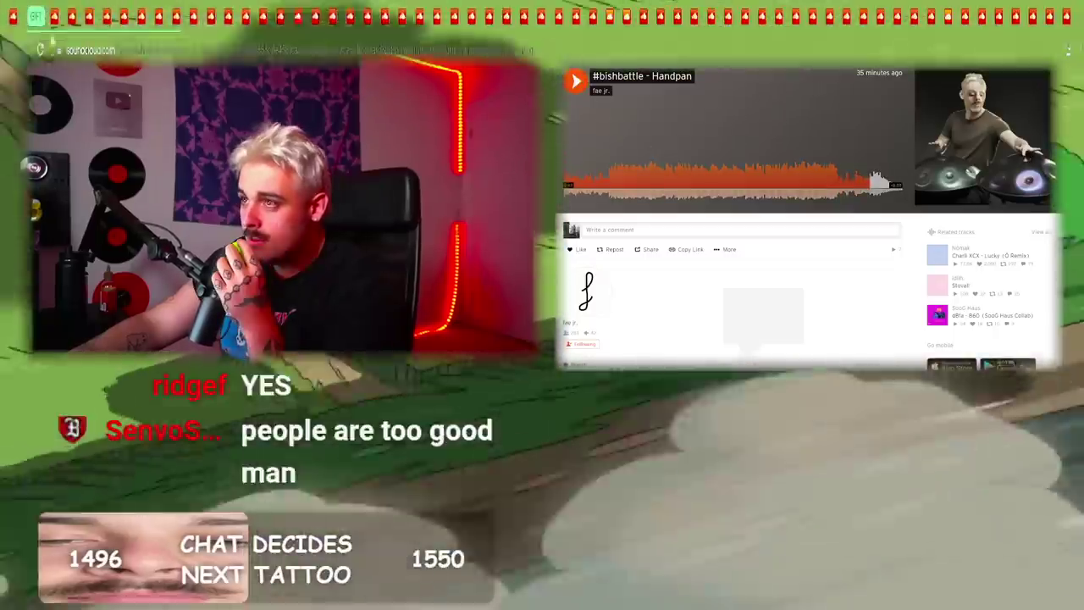